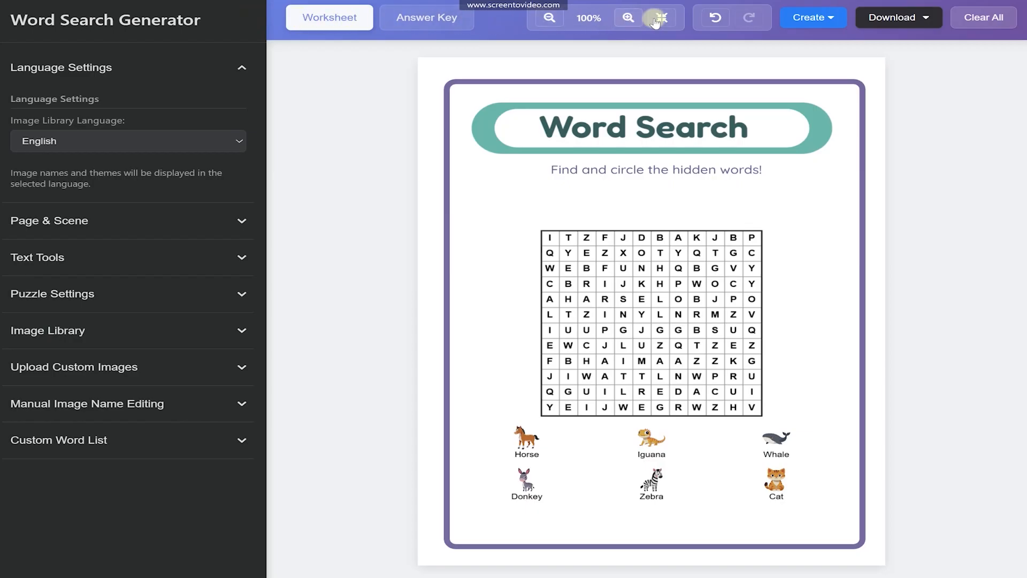
Generate a new word search worksheet with the current animal images and create its answer key
left_click(823, 21)
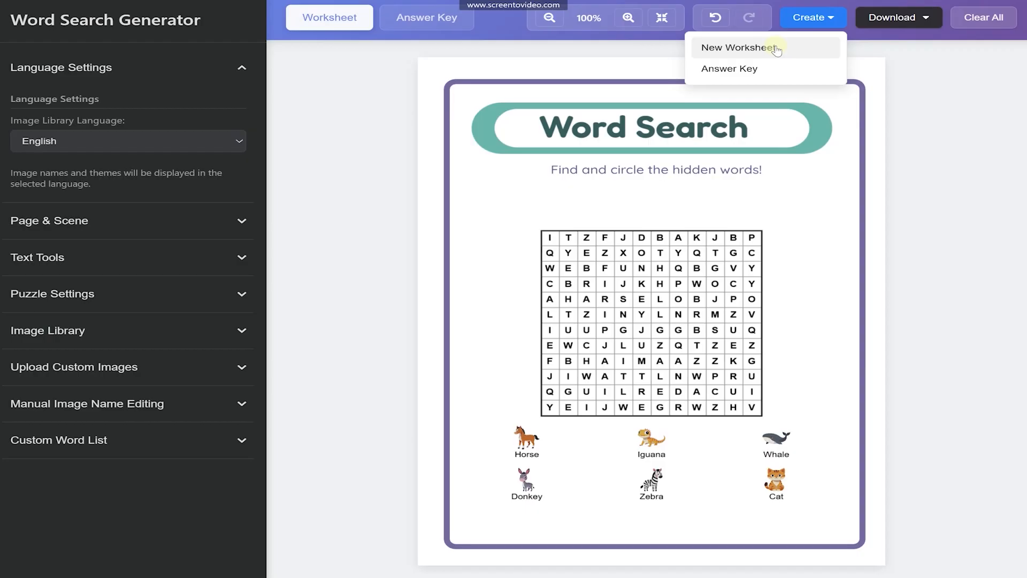
left_click(777, 49)
left_click(777, 49)
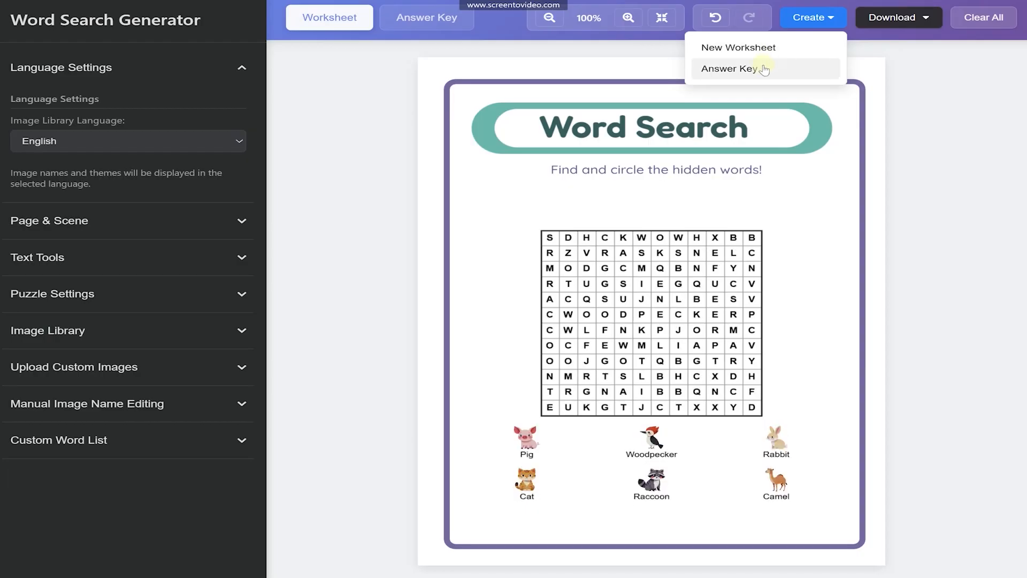
left_click(765, 70)
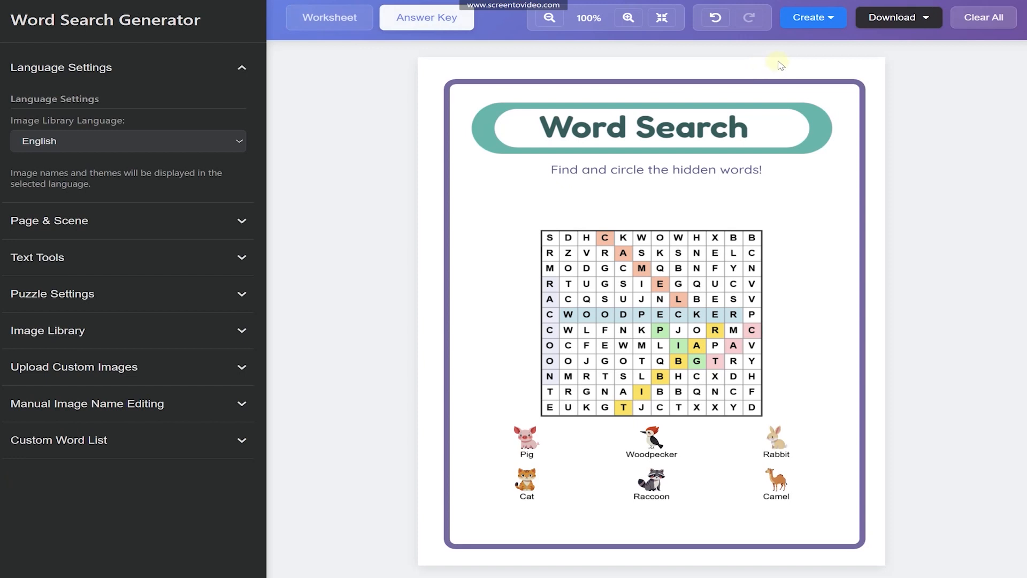
Compare the puzzle with its solution by switching between the worksheet and answer key views, ending on the worksheet
left_click(332, 19)
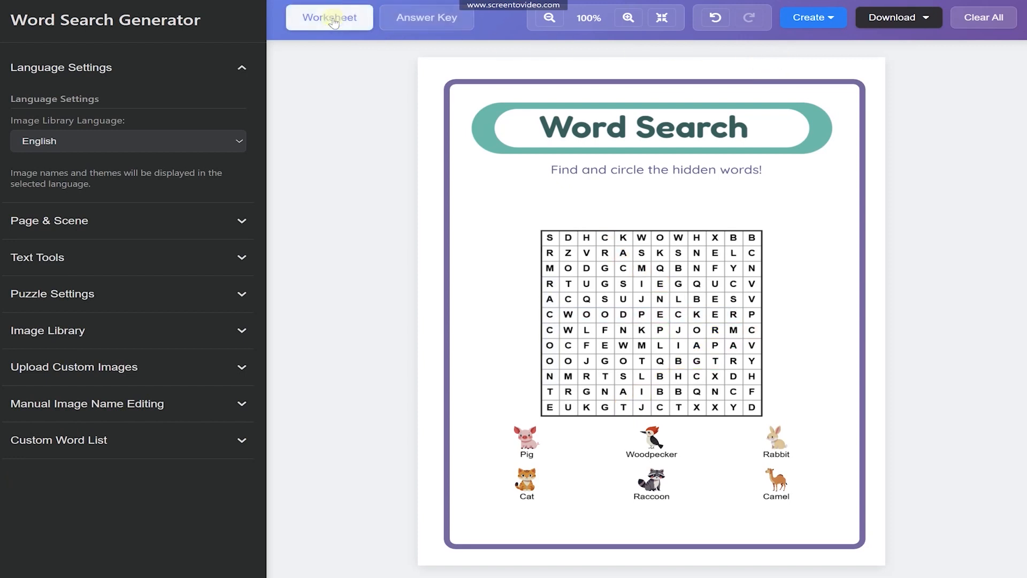
left_click(436, 19)
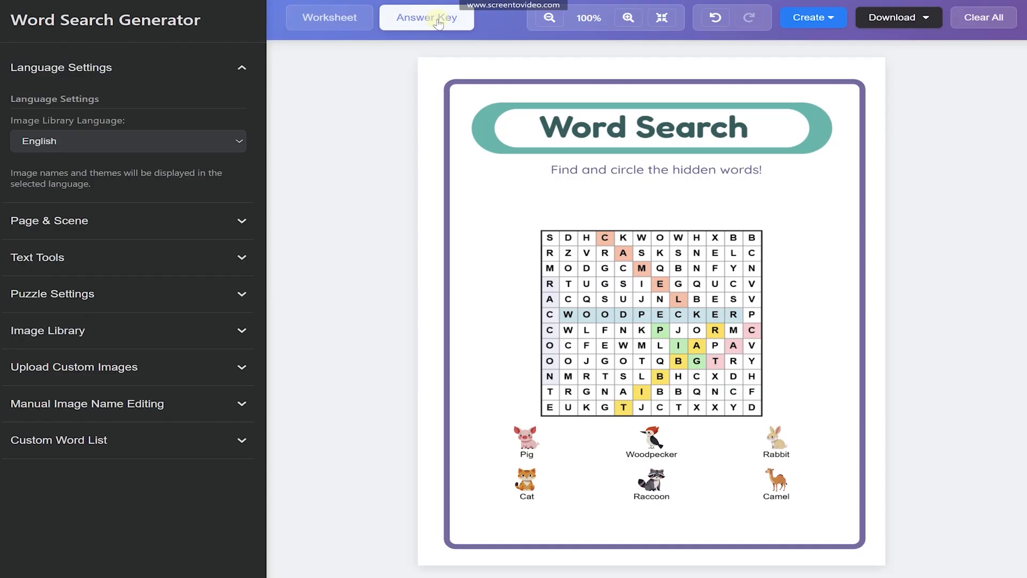
left_click(336, 17)
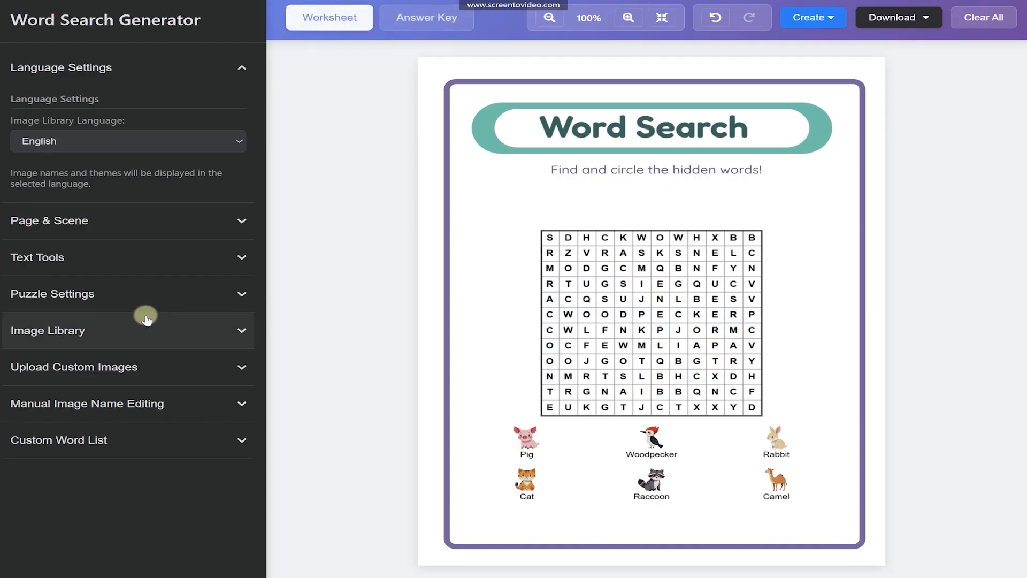
Set the puzzle's image library theme to Desserts and Sweets
left_click(107, 334)
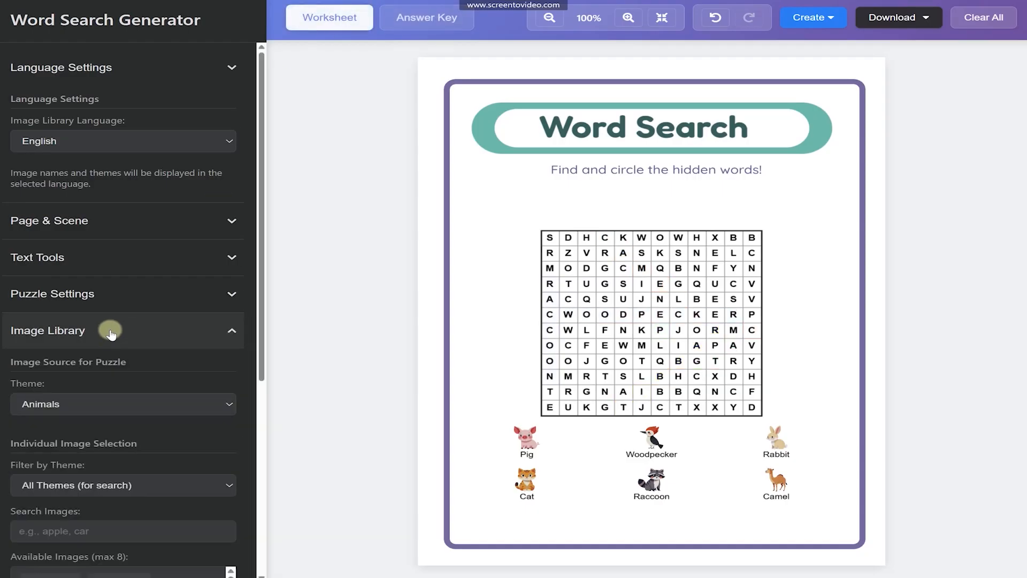
scroll(110, 328, "down", 3)
left_click(120, 245)
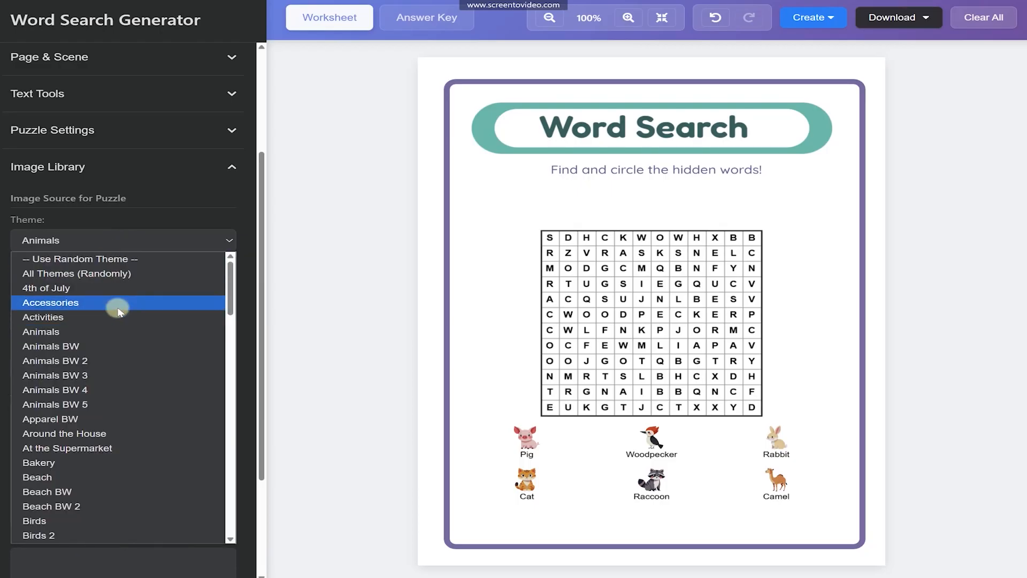
scroll(115, 321, "down", 2)
scroll(111, 324, "down", 2)
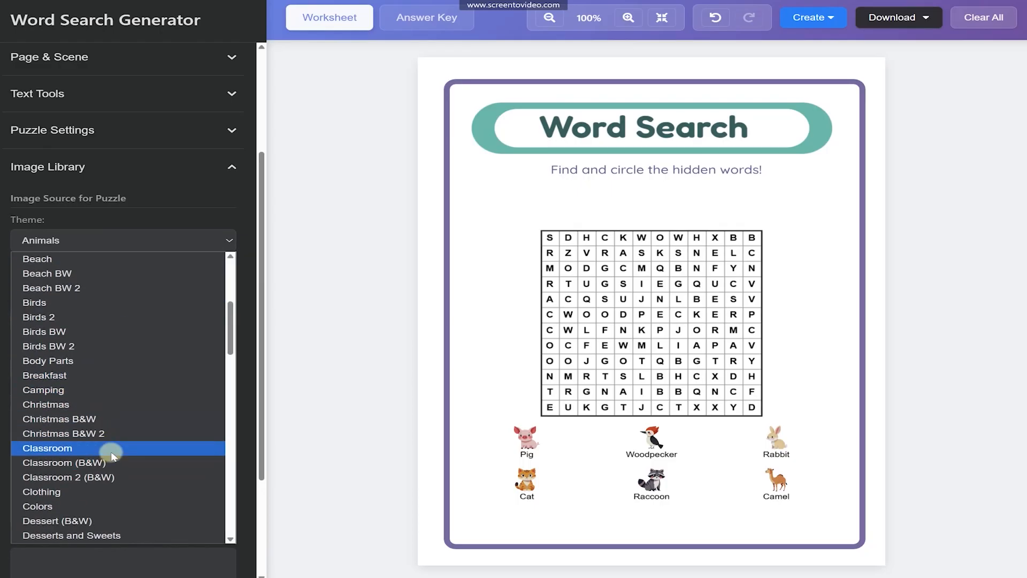
scroll(118, 439, "down", 4)
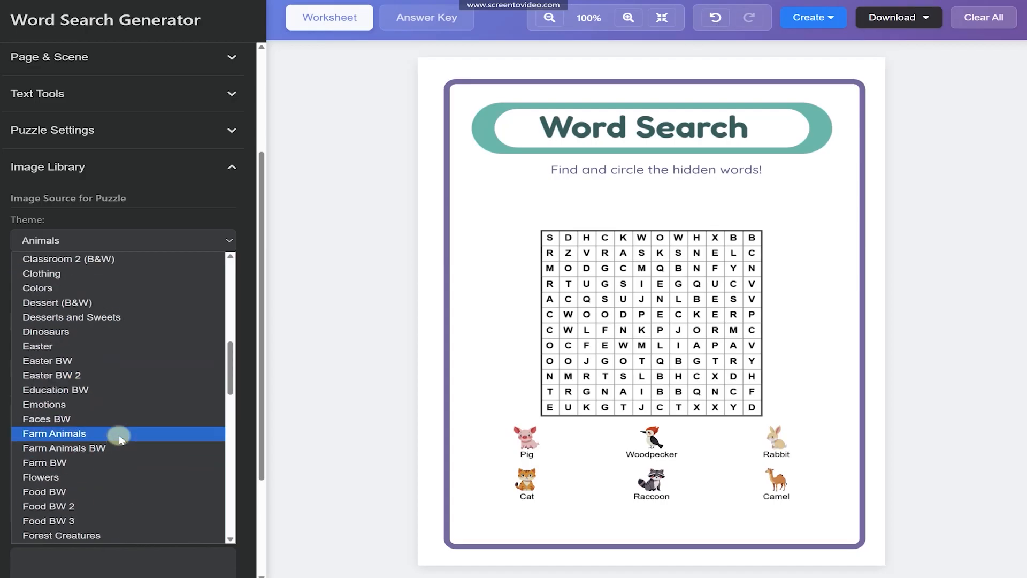
left_click(133, 318)
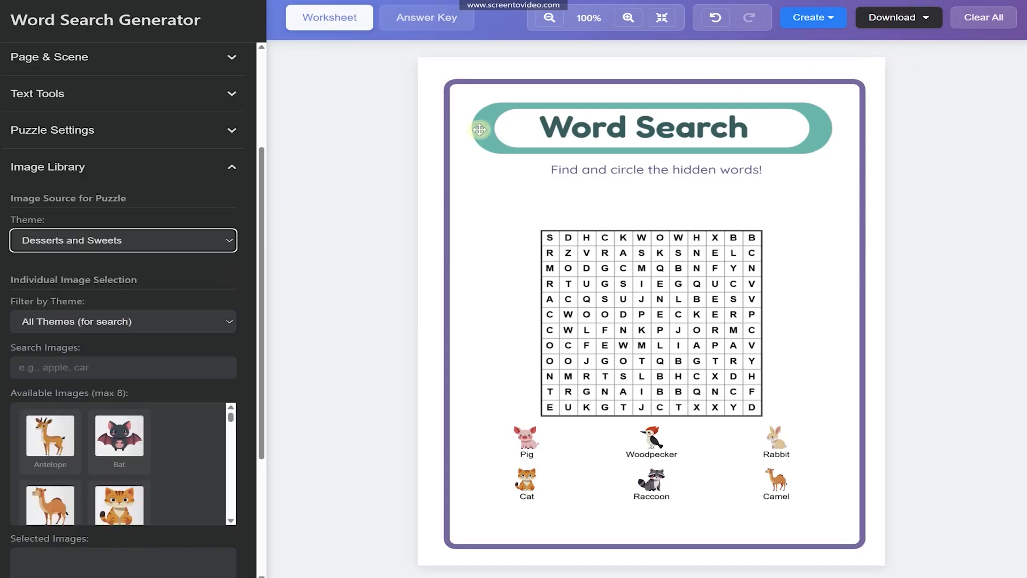
Generate several new worksheets in a row with the Desserts and Sweets theme and create the answer key for the last one
left_click(831, 23)
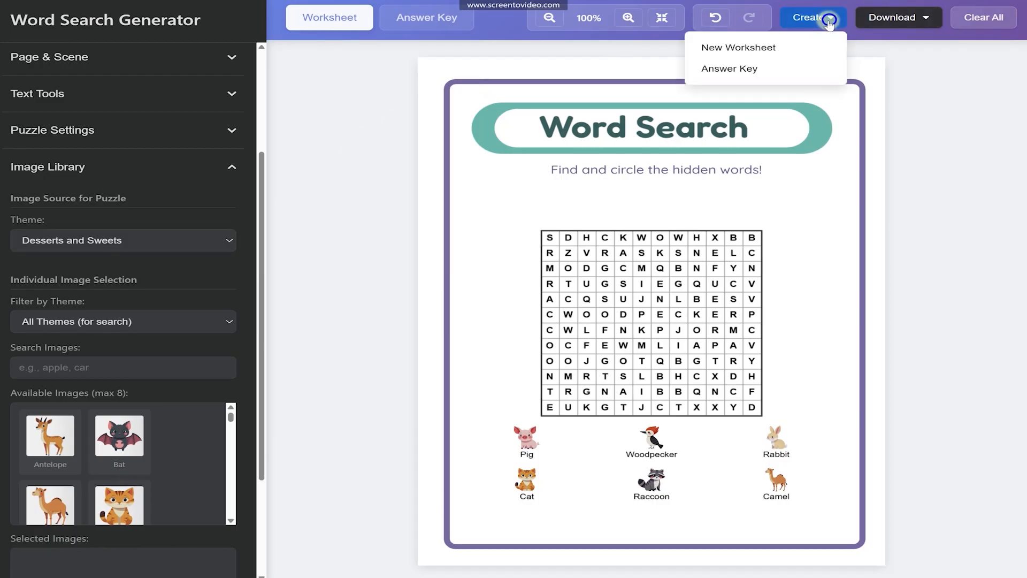
left_click(789, 48)
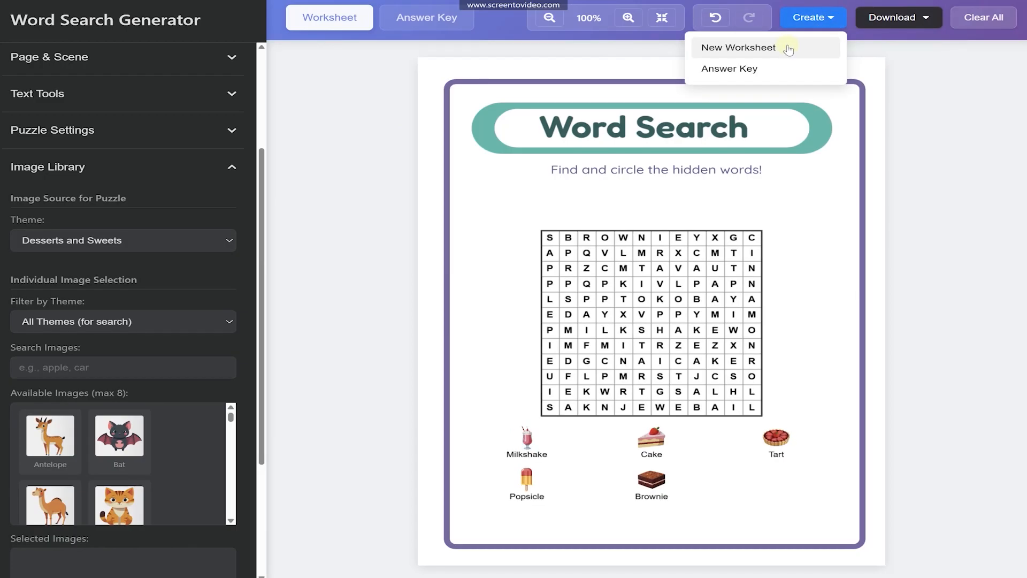
left_click(789, 48)
left_click(789, 48)
left_click(789, 47)
left_click(789, 48)
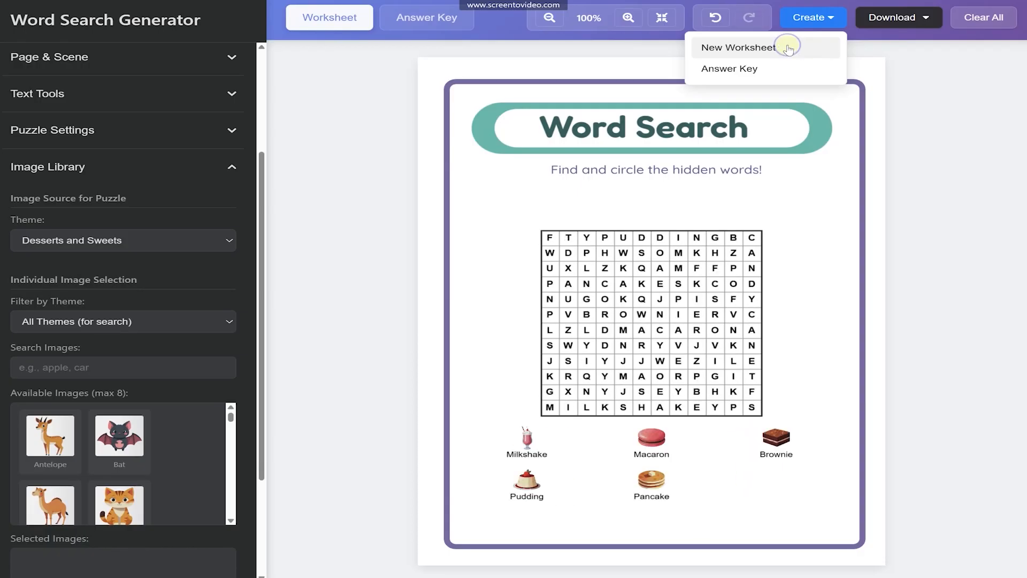
left_click(789, 48)
left_click(789, 47)
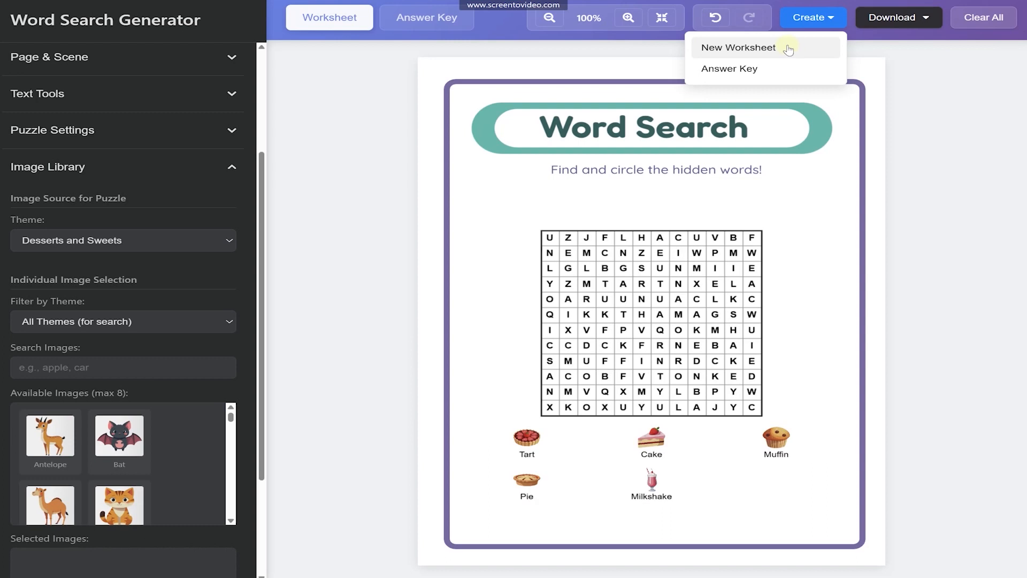
left_click(789, 48)
left_click(788, 47)
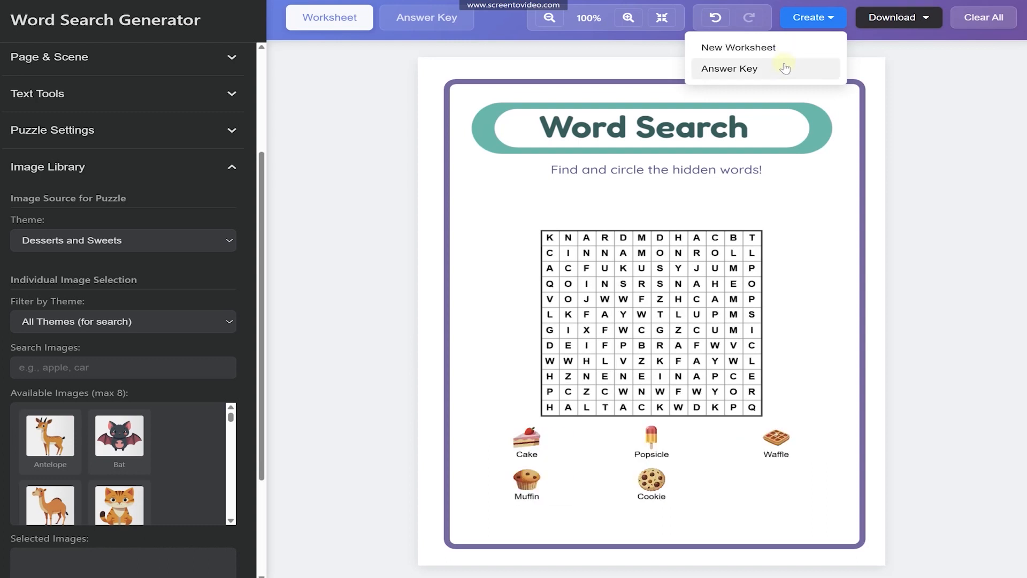
left_click(782, 69)
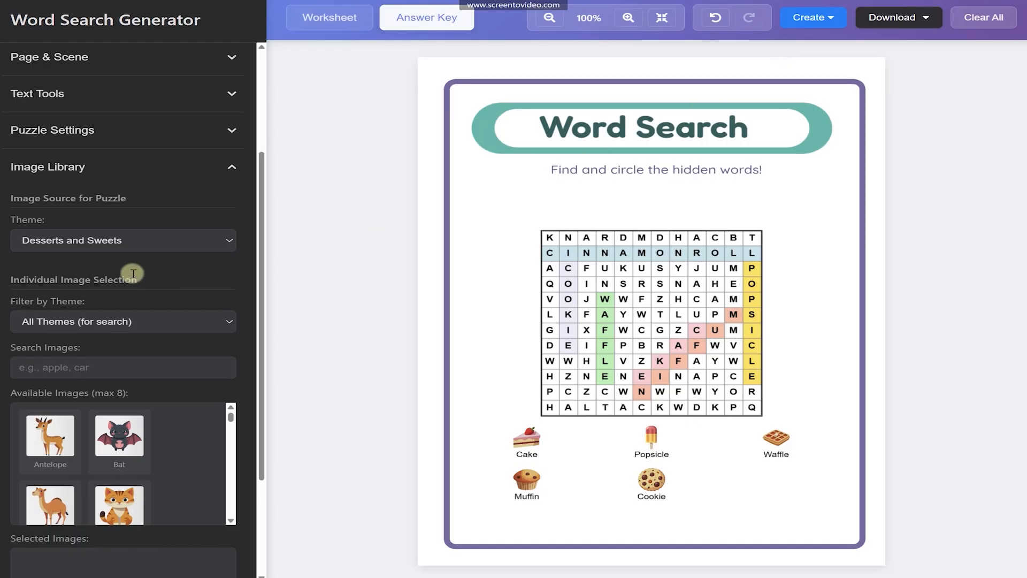
Filter the individual image selection by the Animals theme and select the dolphin and donkey images
scroll(132, 273, "down", 1)
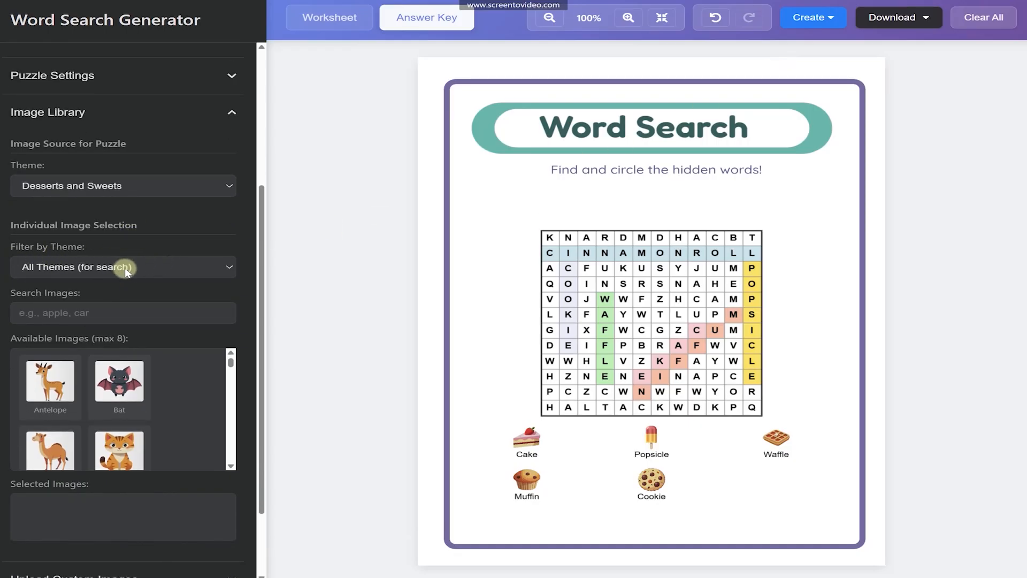
left_click(126, 267)
left_click(102, 348)
scroll(145, 374, "down", 3)
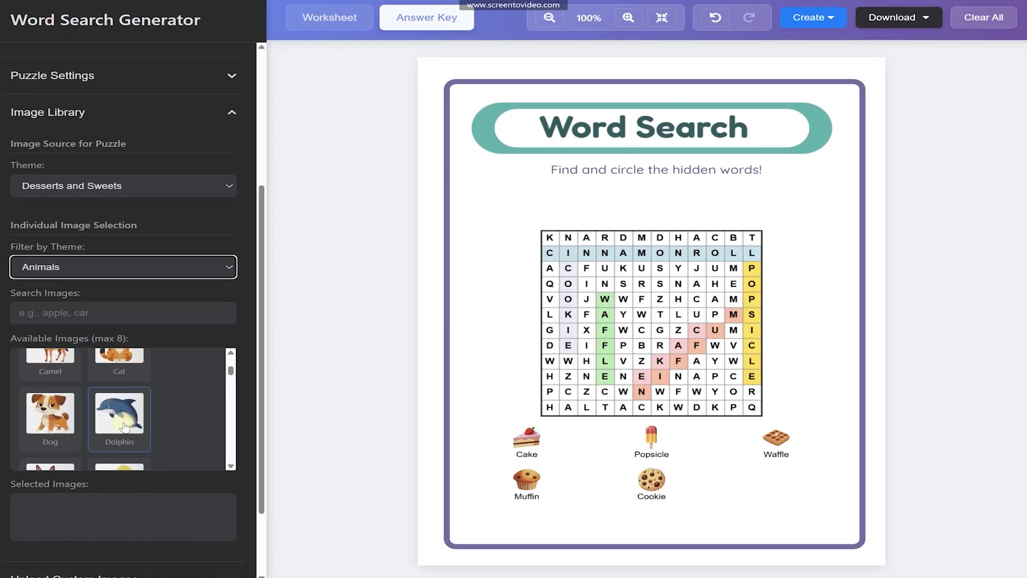
left_click(146, 415)
scroll(167, 399, "down", 2)
left_click(56, 386)
Add the fish, fox, horse and koala images to the selected images
scroll(63, 383, "down", 1)
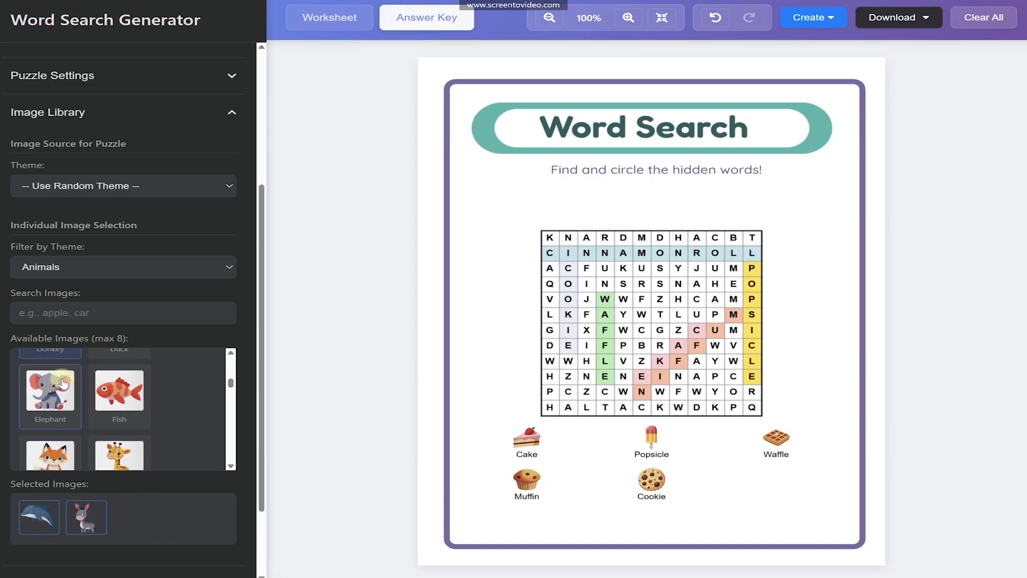
left_click(129, 395)
scroll(95, 386, "down", 1)
left_click(51, 364)
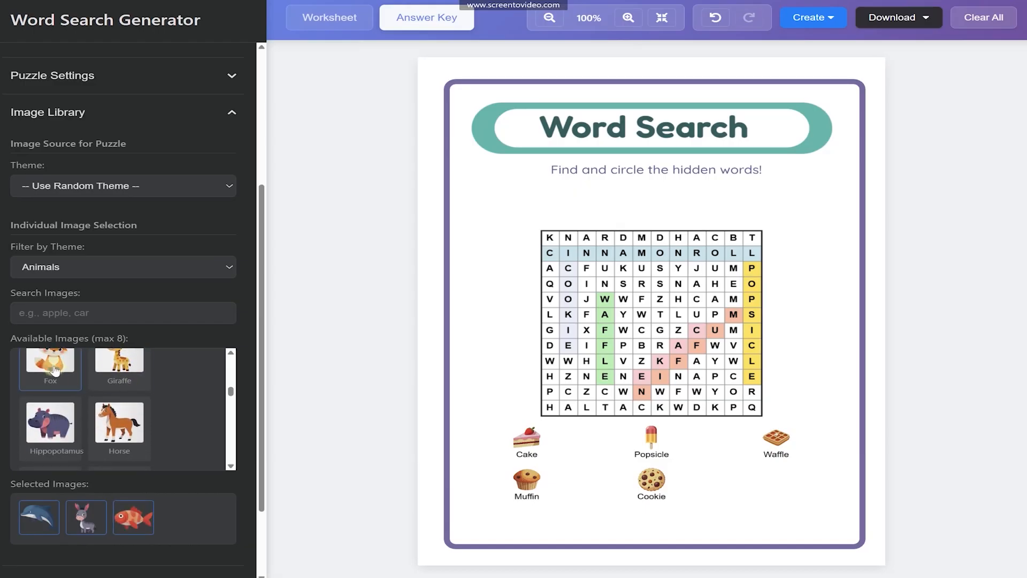
scroll(100, 377, "down", 1)
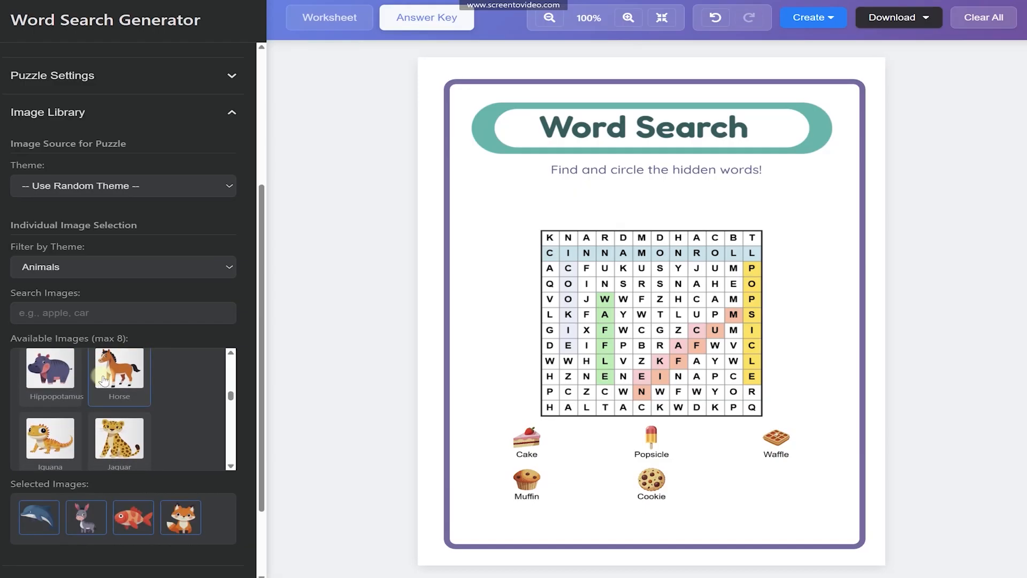
left_click(137, 373)
scroll(107, 385, "down", 2)
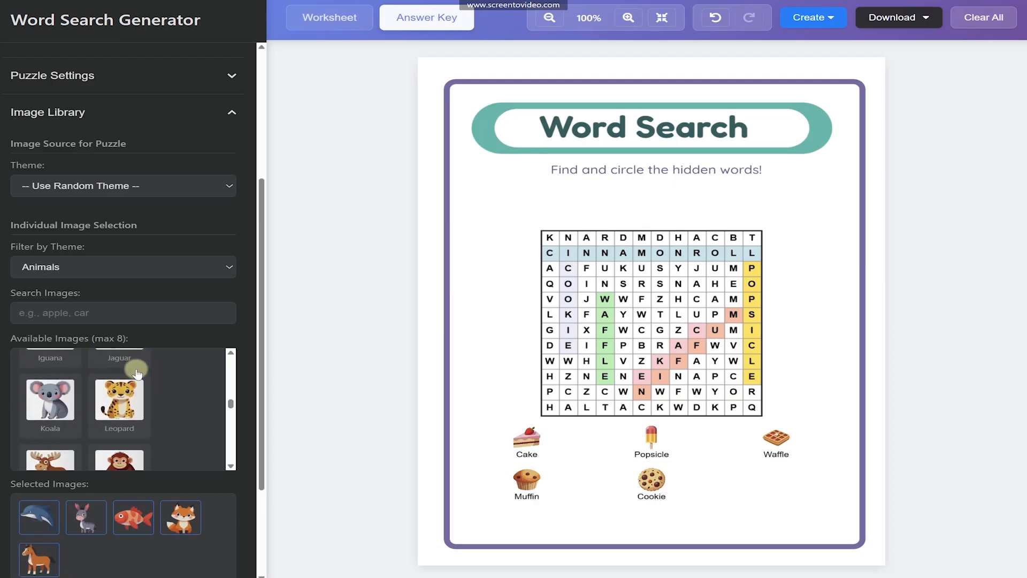
left_click(60, 398)
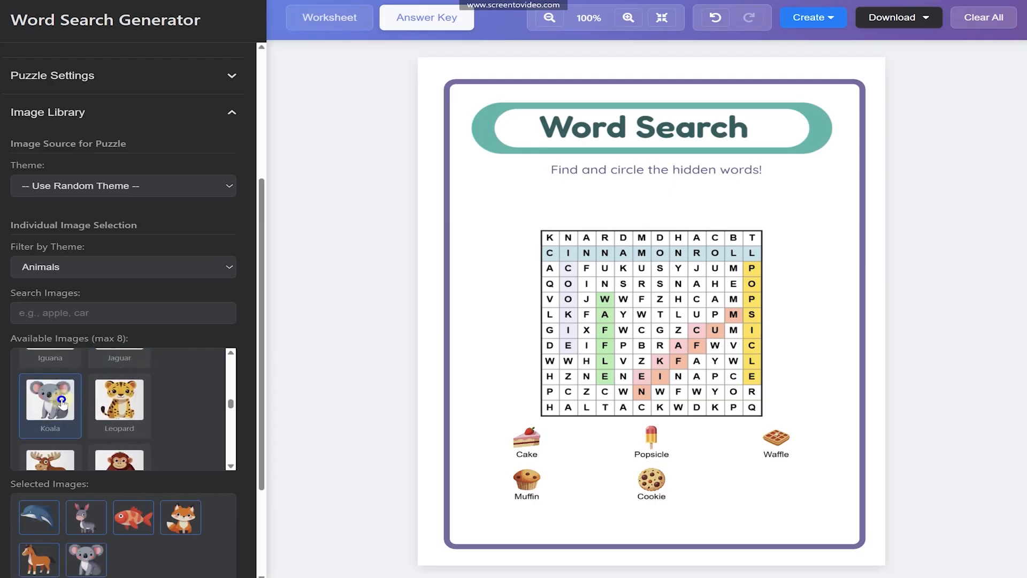
Generate new worksheets from the six selected animal images and create the answer key, then return to the worksheet view
left_click(825, 19)
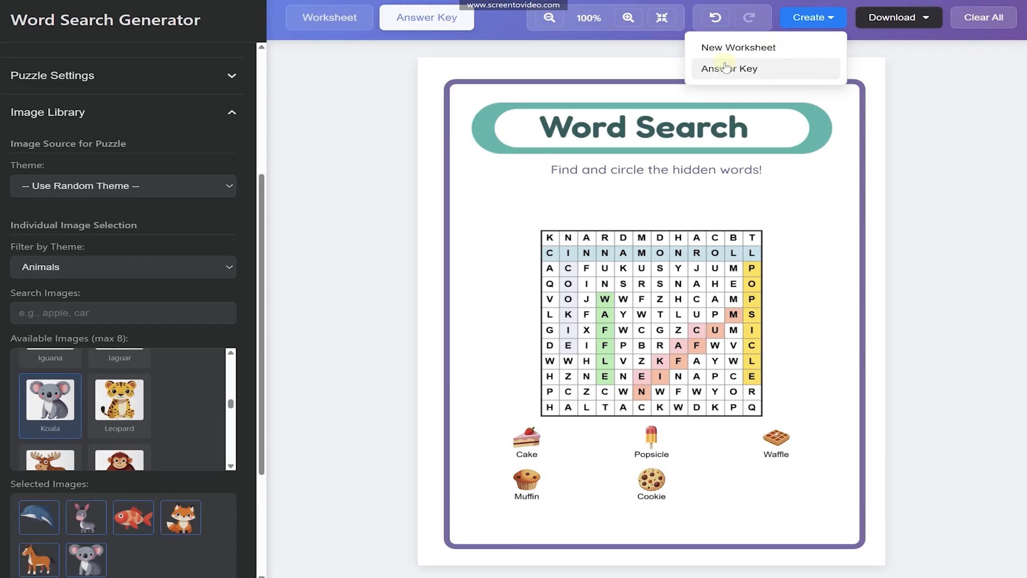
left_click(360, 24)
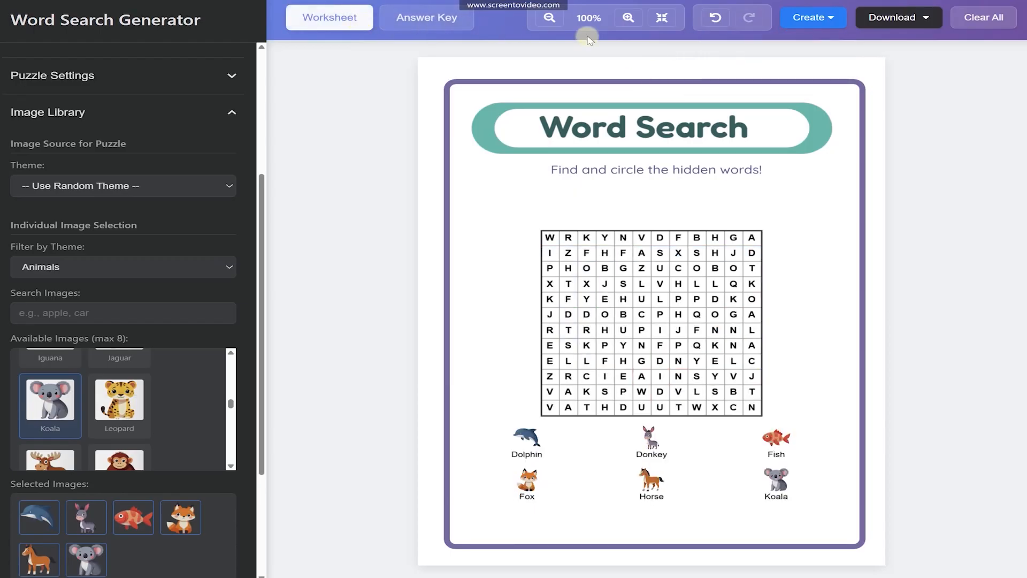
left_click(809, 17)
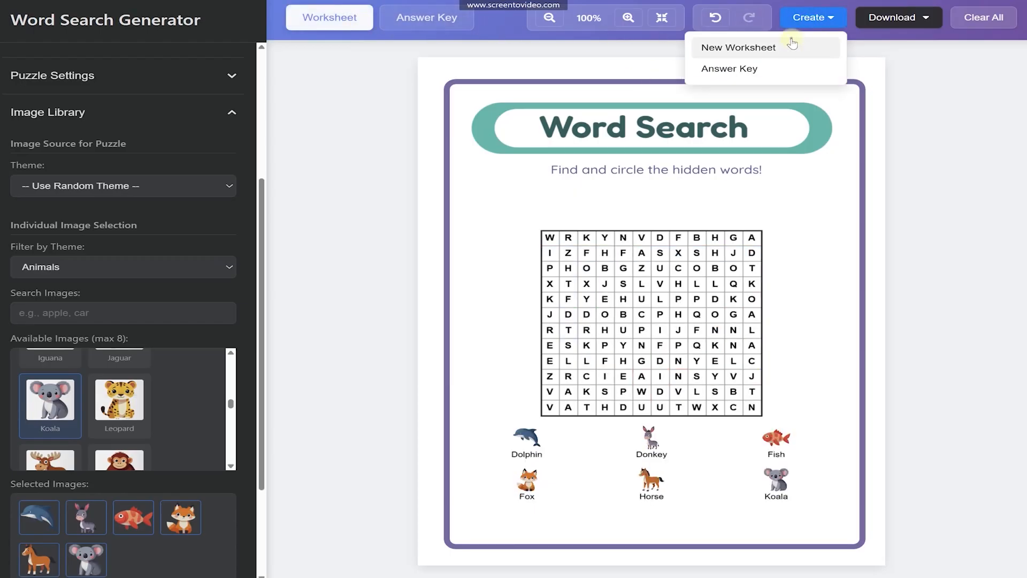
left_click(792, 42)
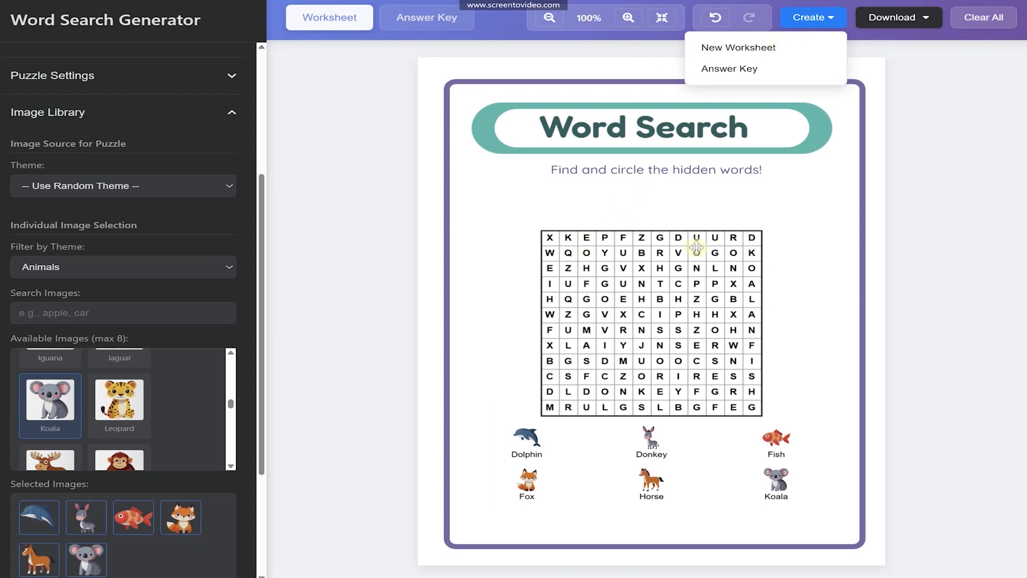
left_click(770, 67)
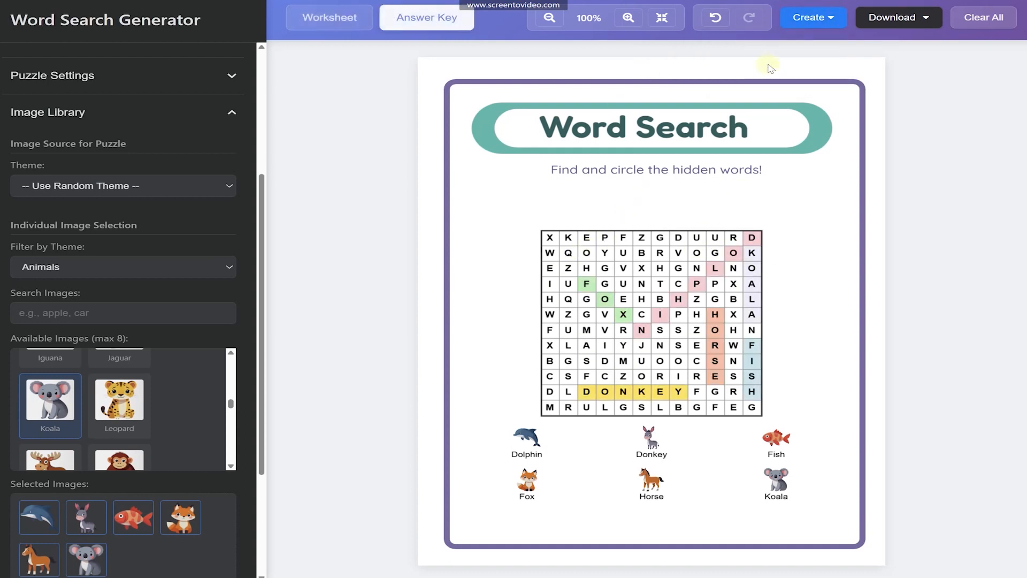
left_click(309, 18)
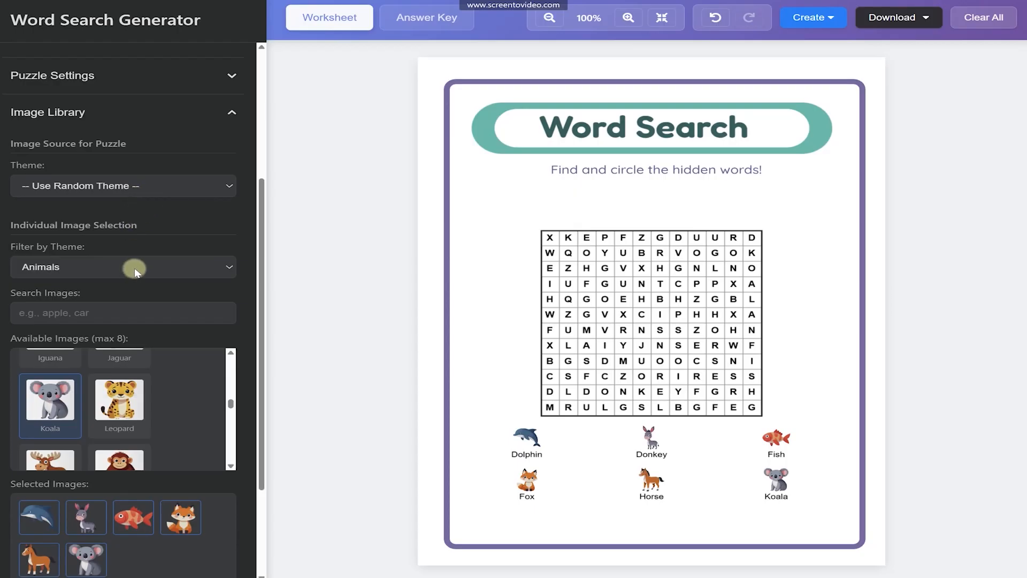
Set the puzzle's image source theme to At the Supermarket
left_click(160, 185)
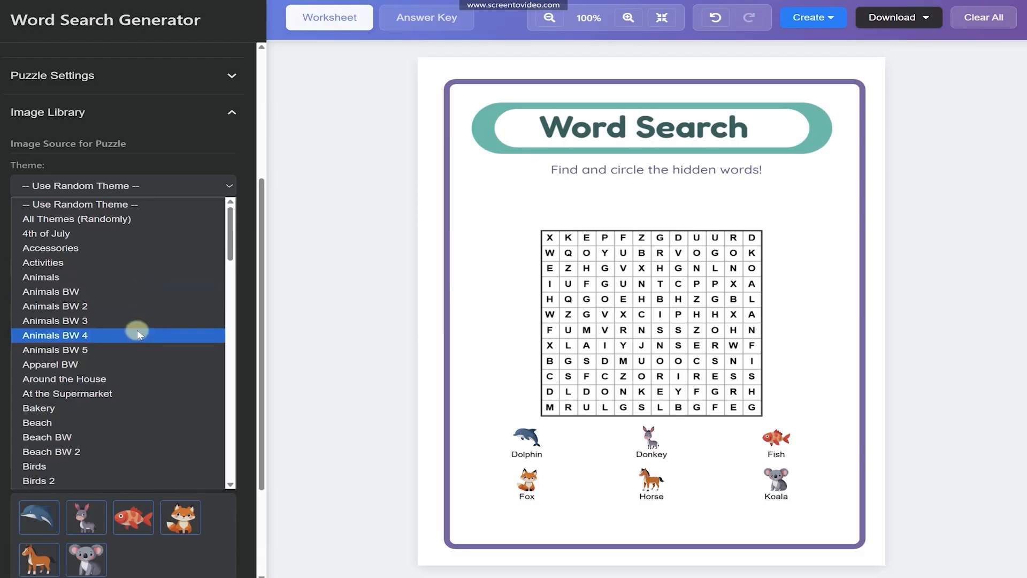
scroll(138, 329, "down", 2)
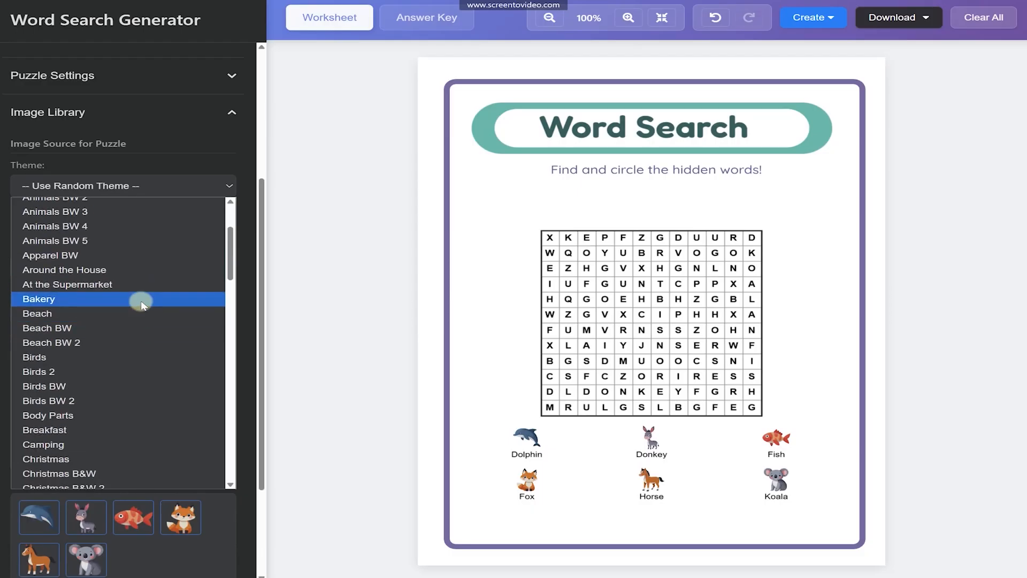
left_click(134, 283)
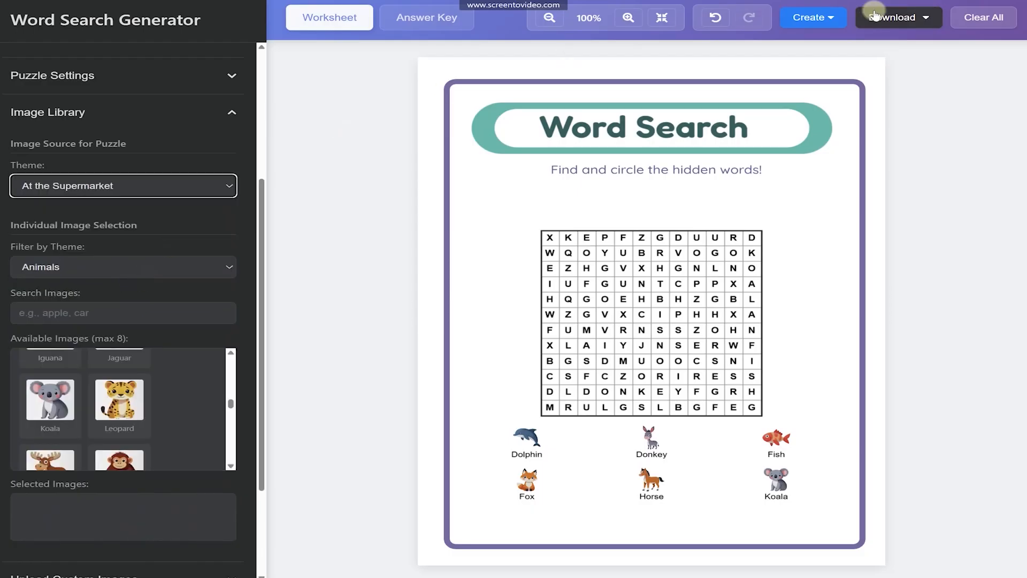
Generate several new worksheets in a row with the At the Supermarket theme
left_click(830, 18)
left_click(773, 49)
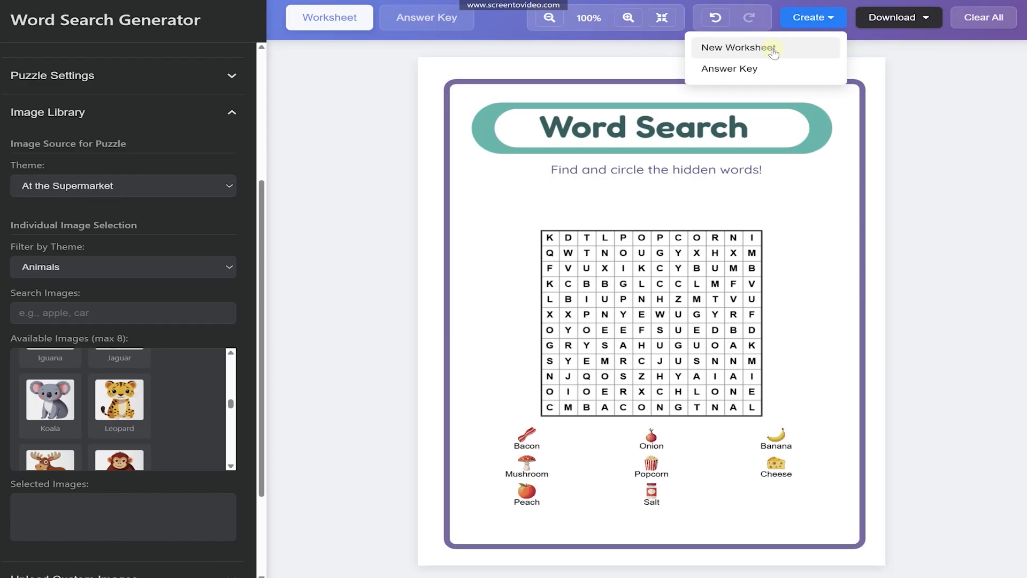
left_click(772, 48)
left_click(772, 48)
left_click(772, 48)
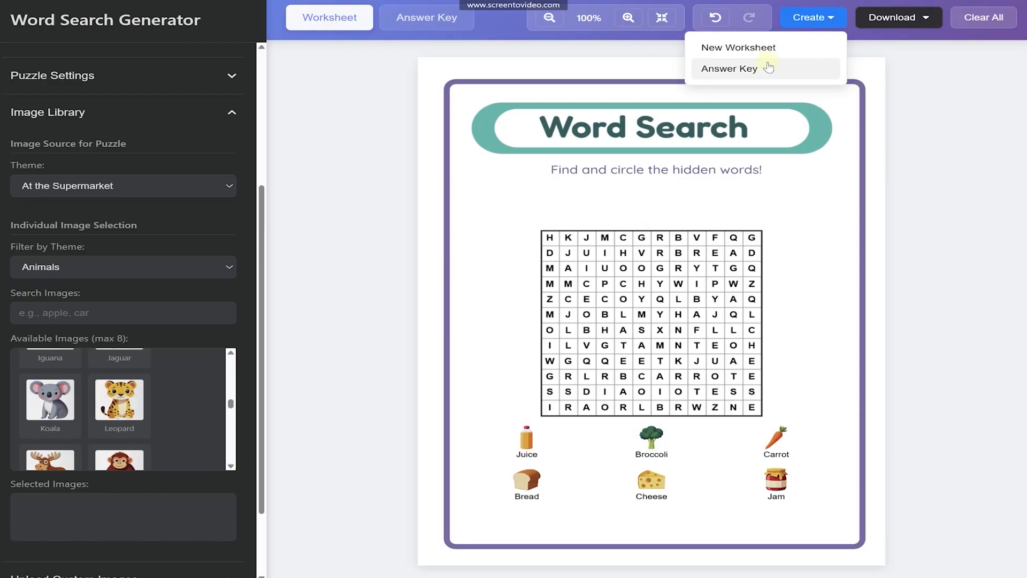
Create the answer key for the supermarket worksheet and set the image library language to German (Deutsch)
left_click(761, 72)
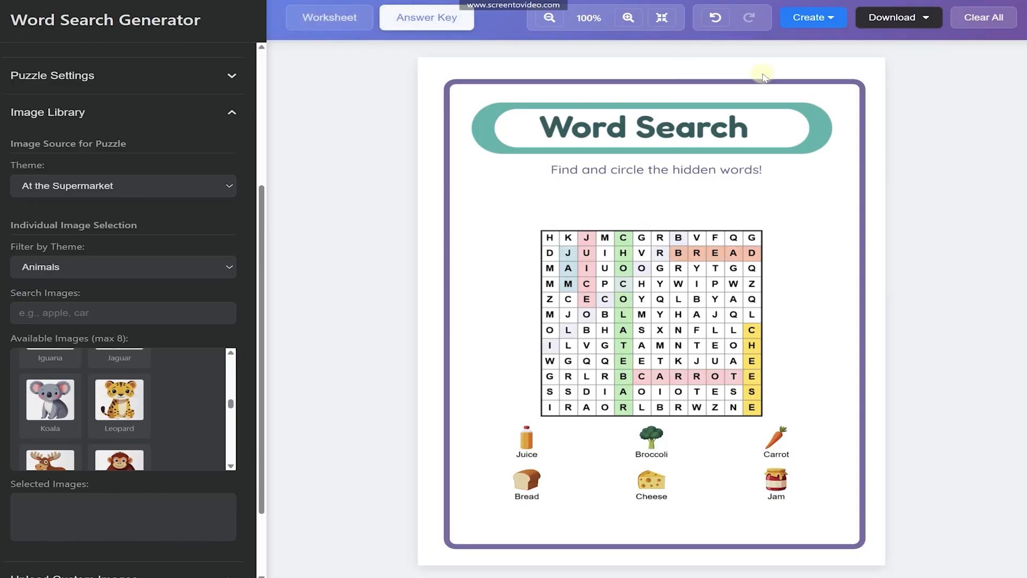
left_click(121, 114)
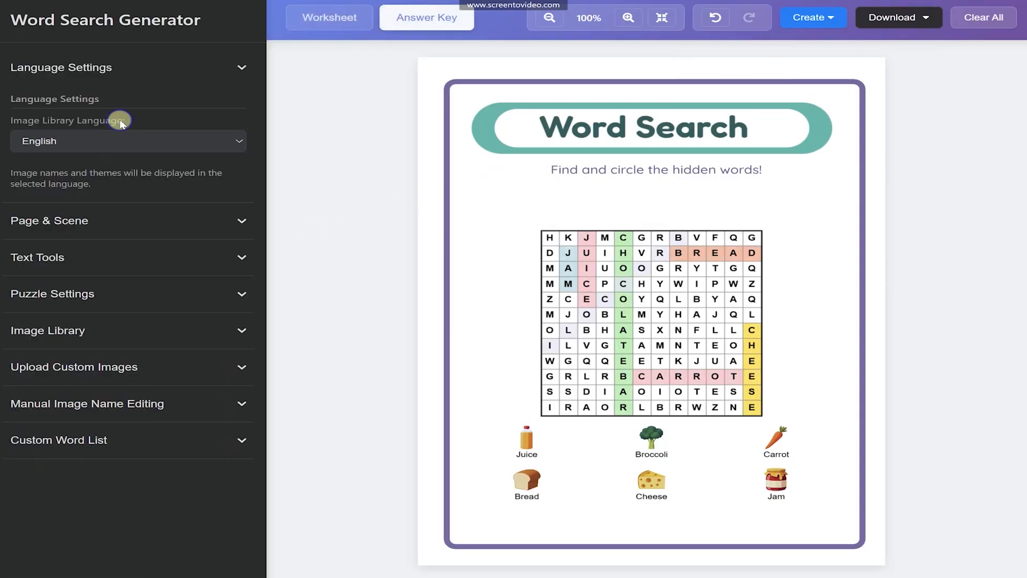
left_click(180, 141)
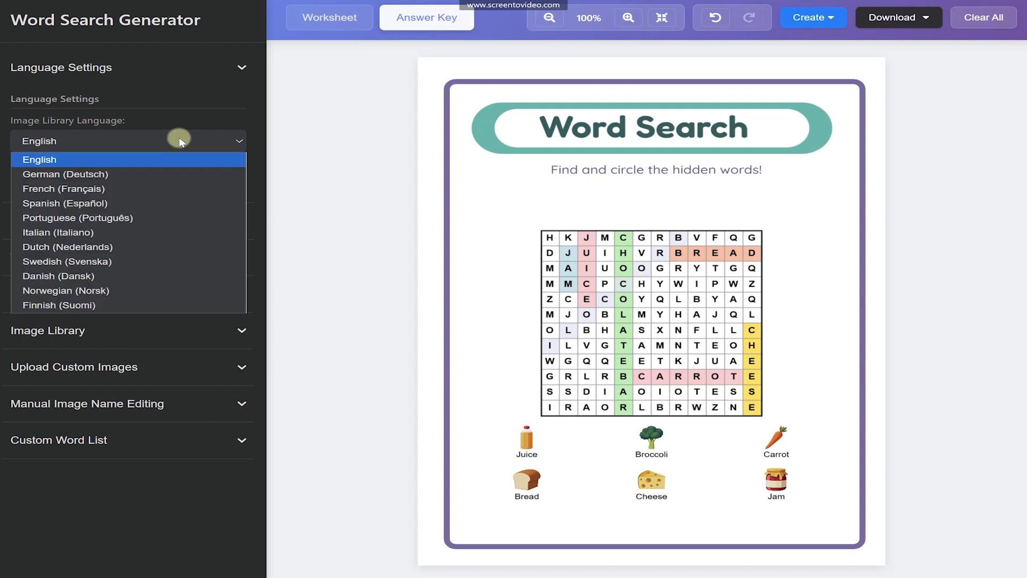
left_click(73, 174)
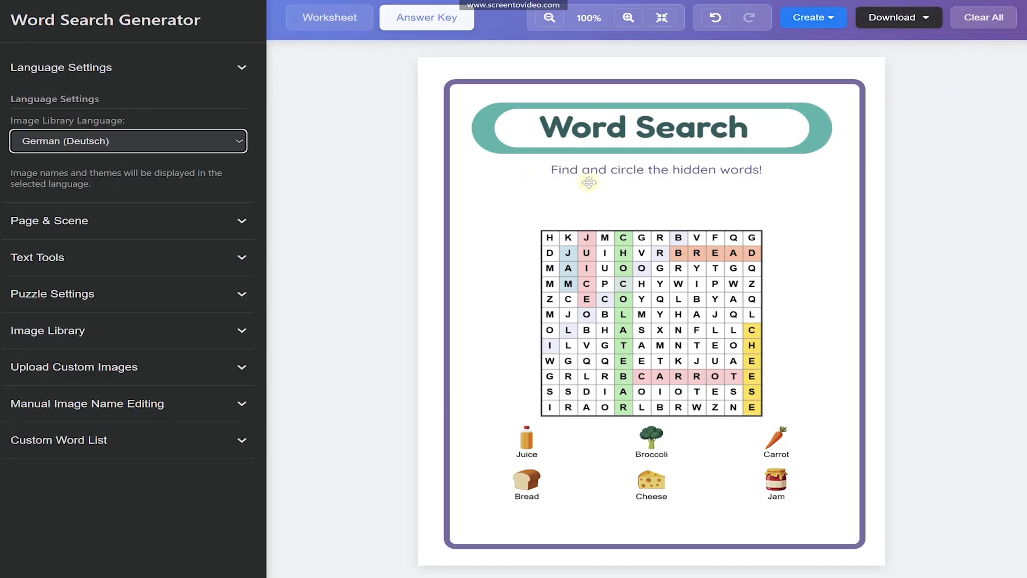
Generate a new German worksheet with a random theme, create its answer key and return to the worksheet view
left_click(833, 17)
left_click(780, 48)
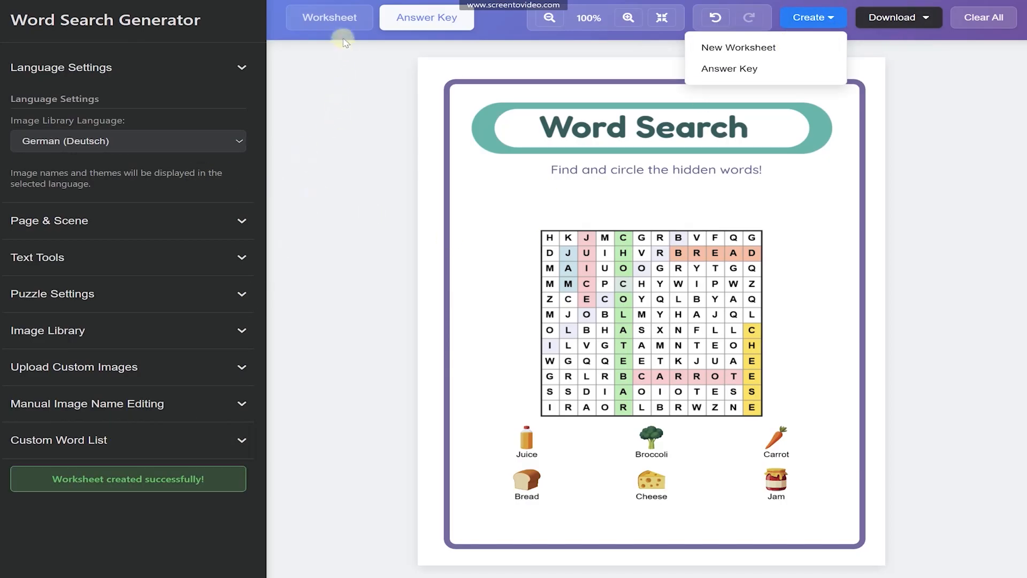
left_click(339, 17)
left_click(813, 20)
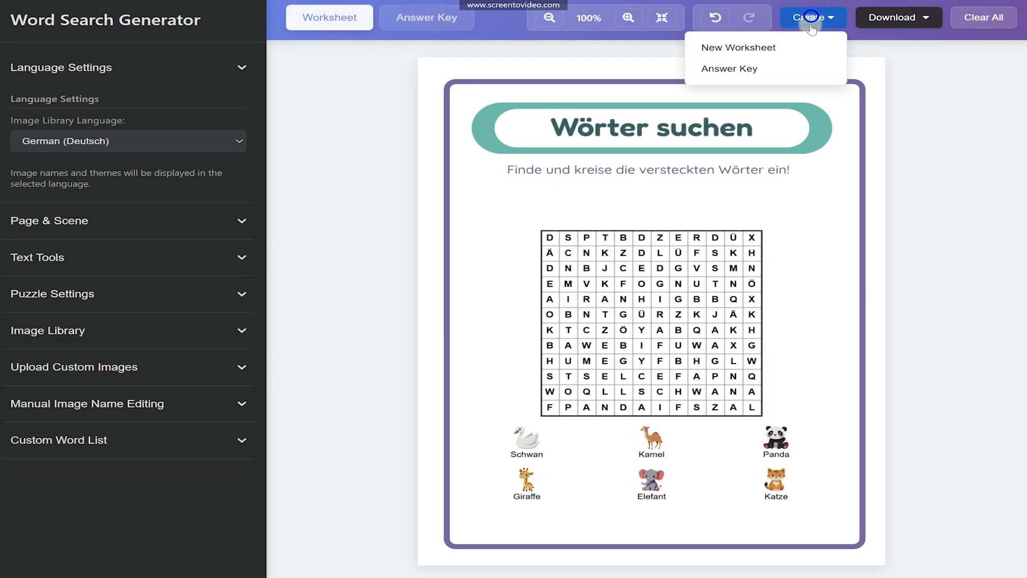
left_click(780, 69)
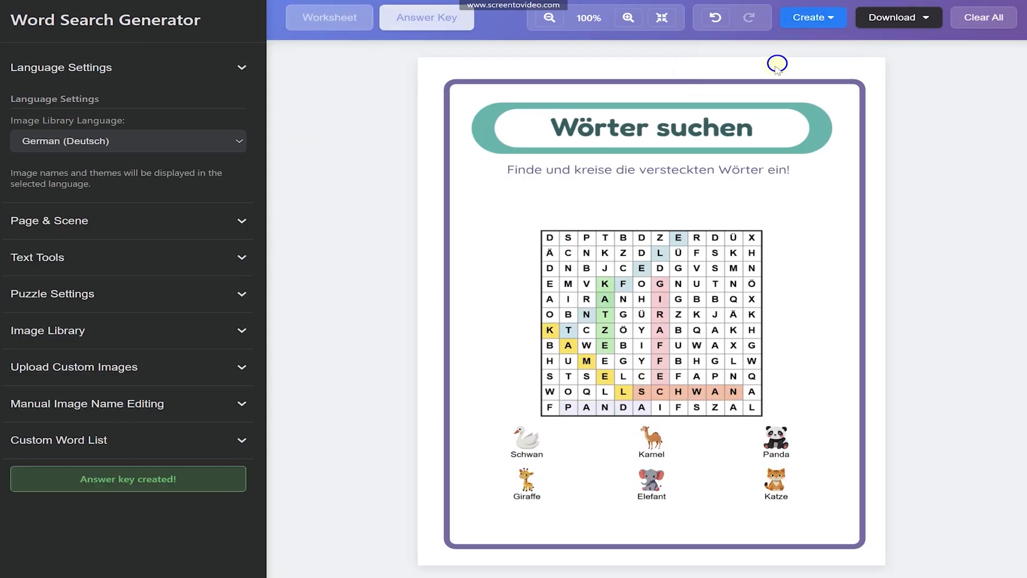
left_click(322, 22)
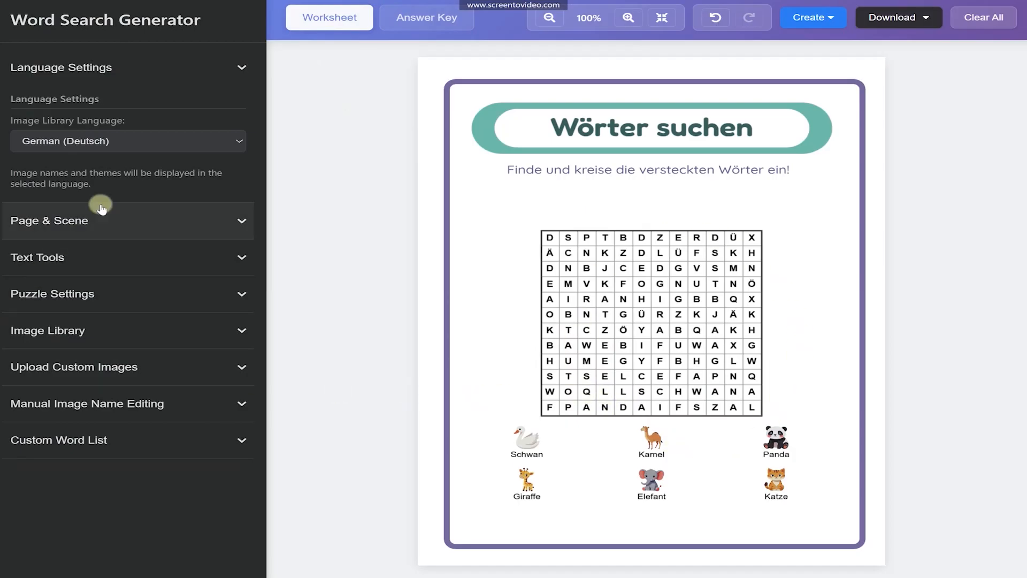
Set the puzzle's image source theme to Im Supermarkt
left_click(67, 330)
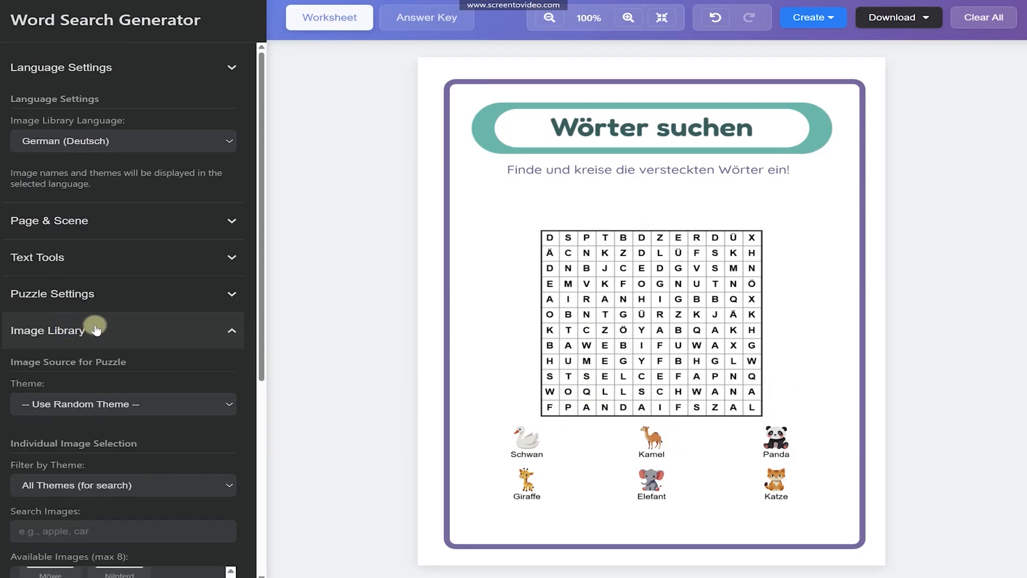
scroll(65, 316, "down", 2)
left_click(111, 296)
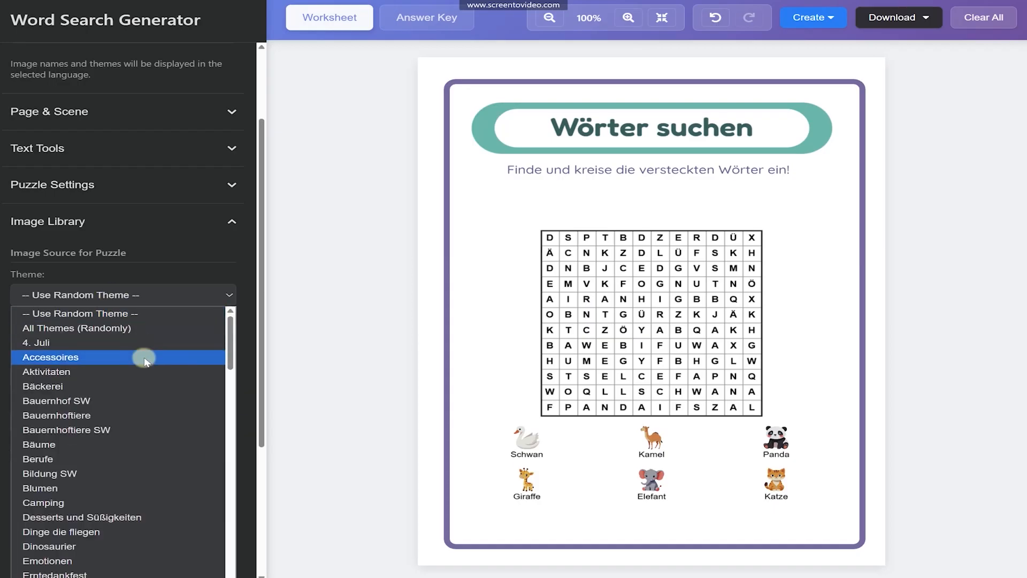
scroll(143, 355, "down", 2)
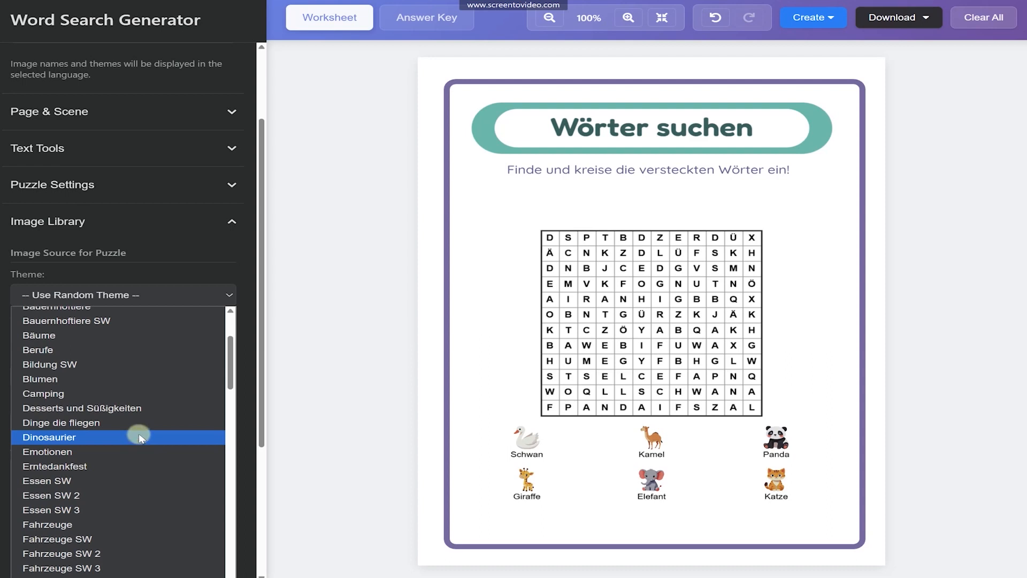
scroll(139, 430, "down", 2)
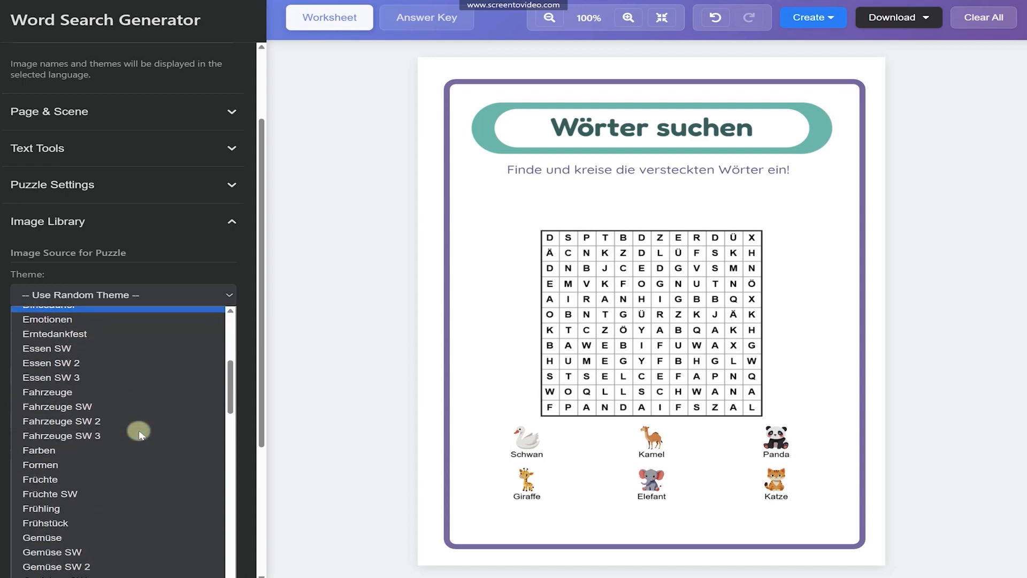
scroll(139, 431, "down", 4)
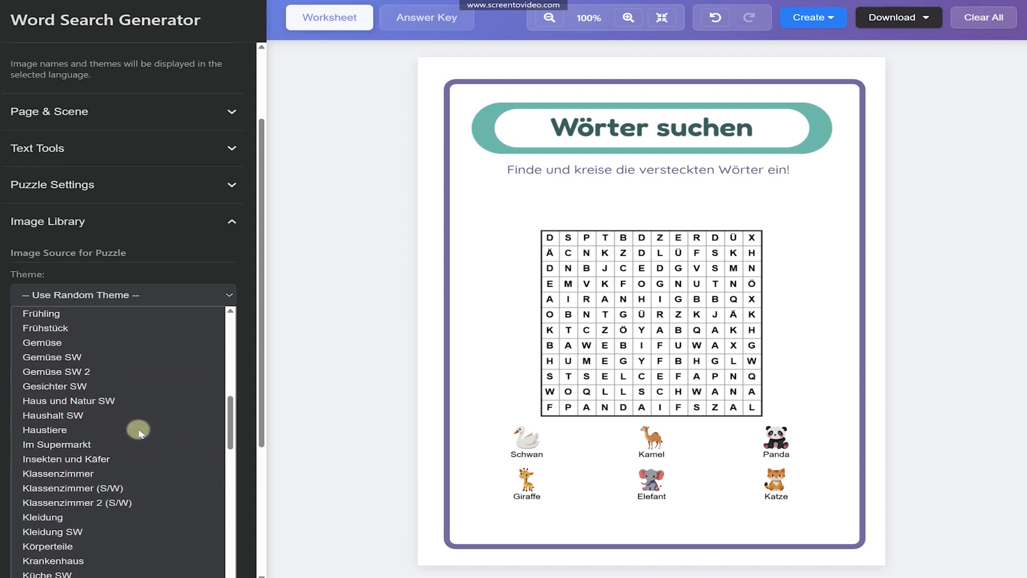
left_click(91, 444)
Generate several new worksheets with the Im Supermarkt theme, create the answer key for the last one and return to the worksheet view
left_click(819, 21)
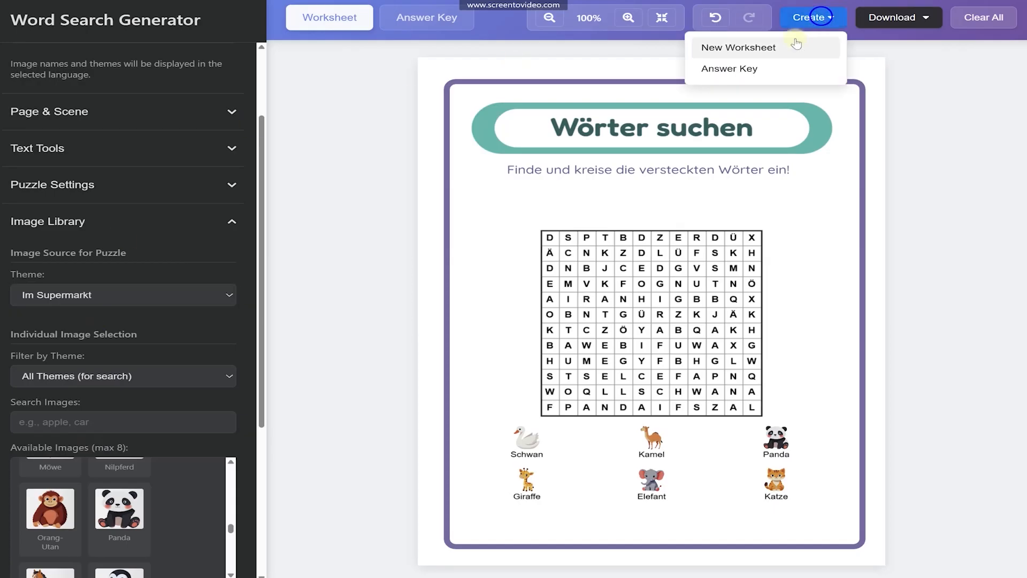
left_click(774, 47)
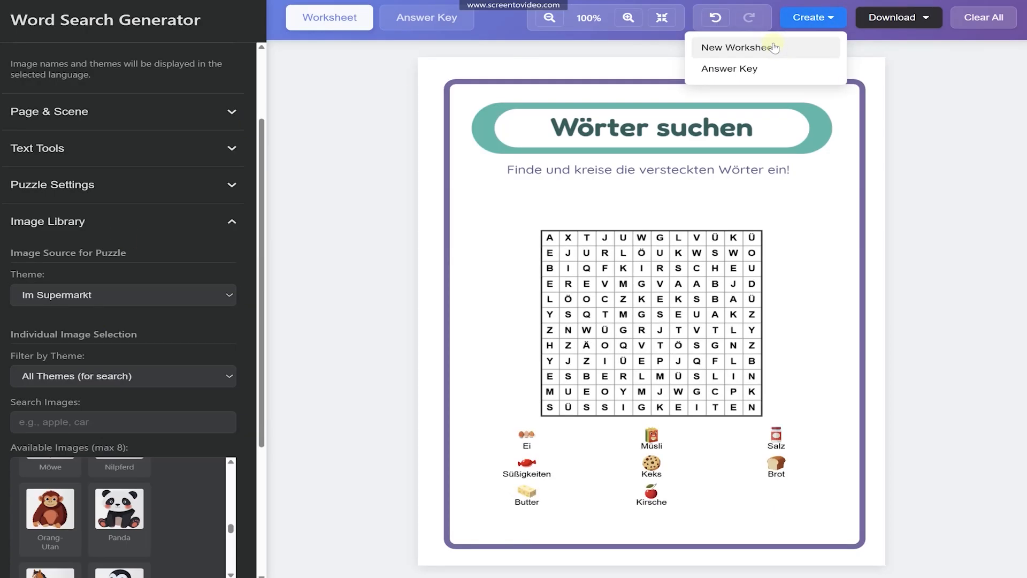
left_click(774, 47)
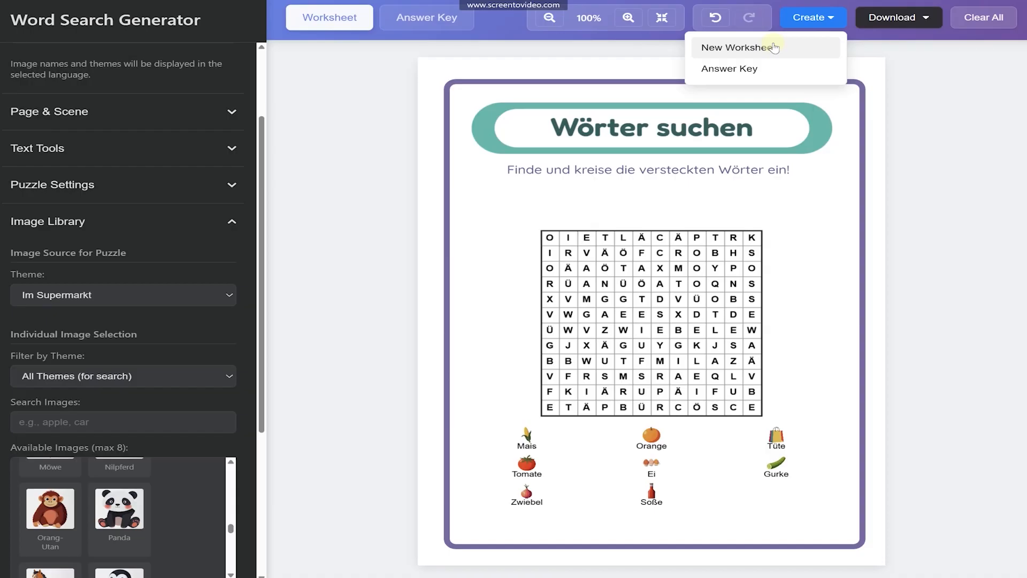
left_click(774, 47)
left_click(774, 47)
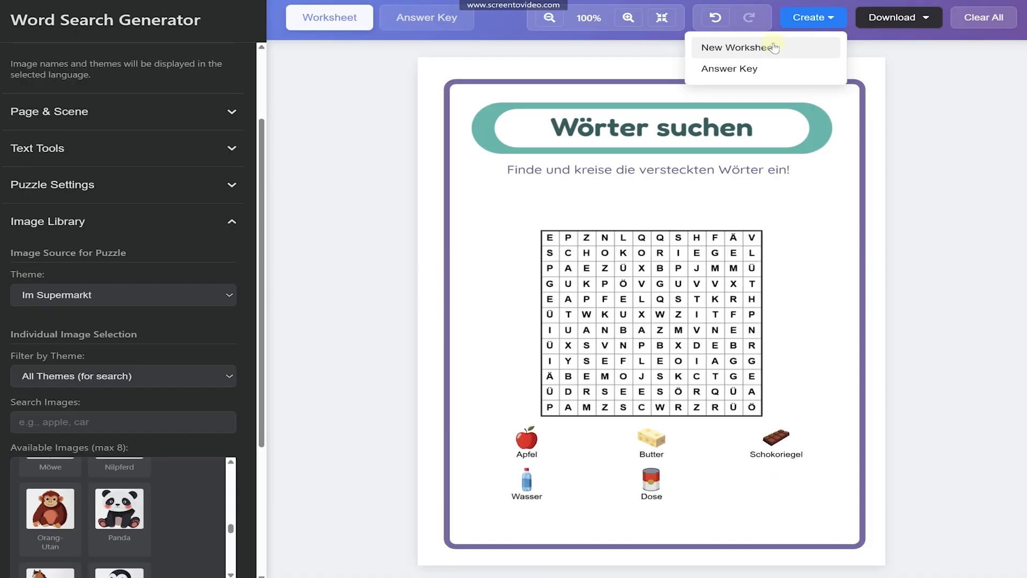
left_click(761, 70)
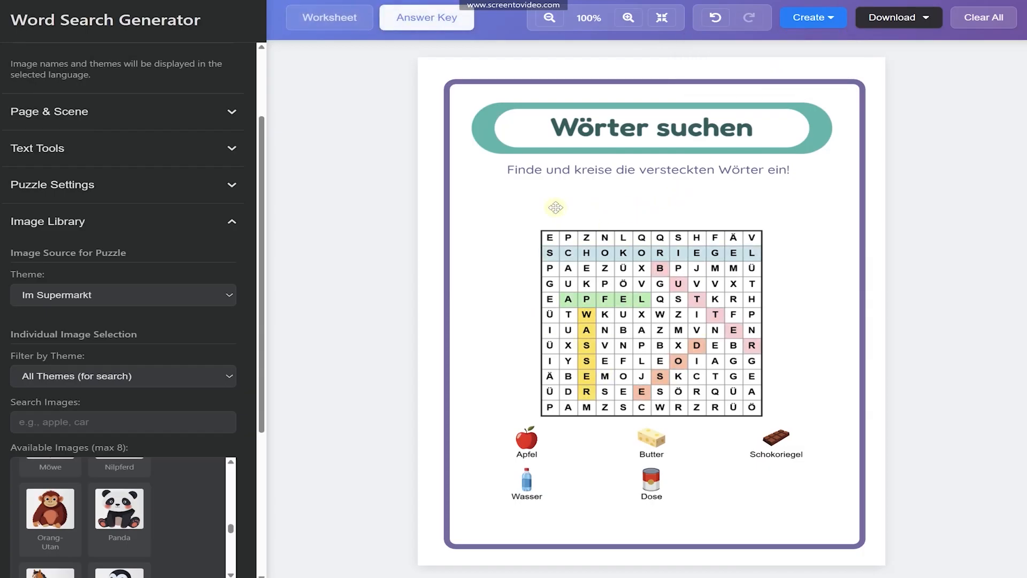
left_click(325, 19)
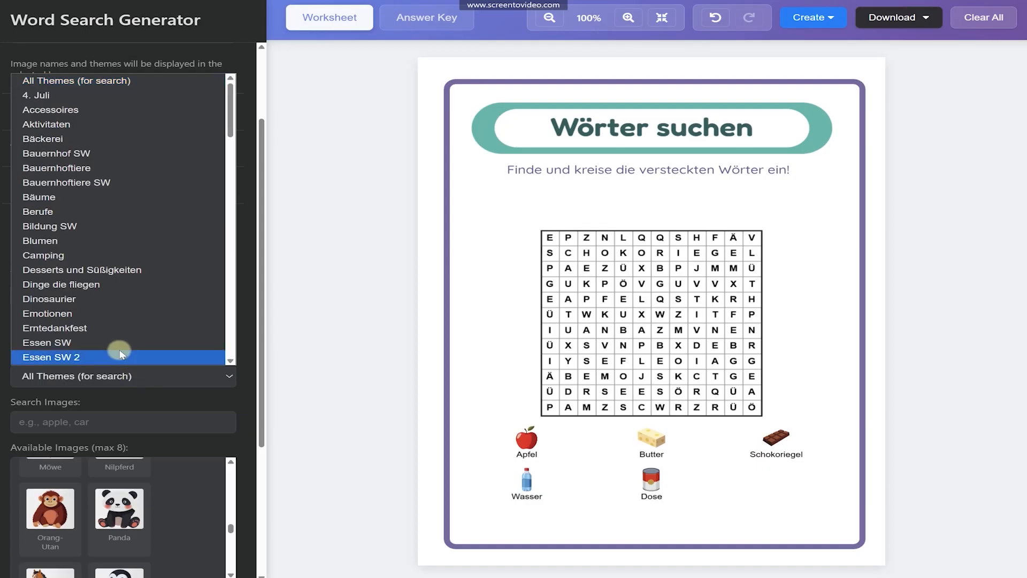
Filter the individual images by the Accessoires theme and browse their German names
left_click(74, 110)
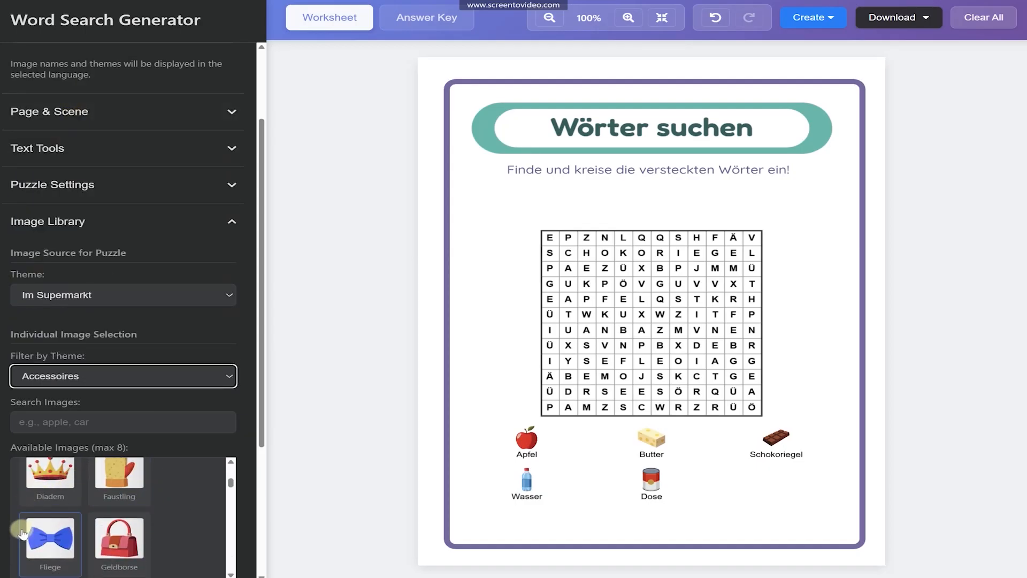
scroll(72, 495, "down", 2)
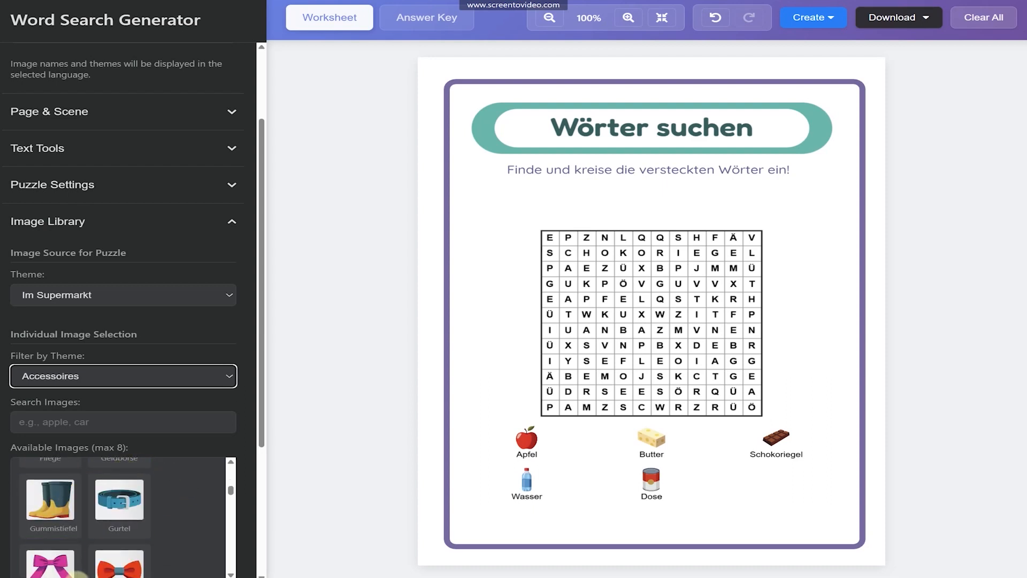
Set the image library language to English
scroll(160, 142, "up", 3)
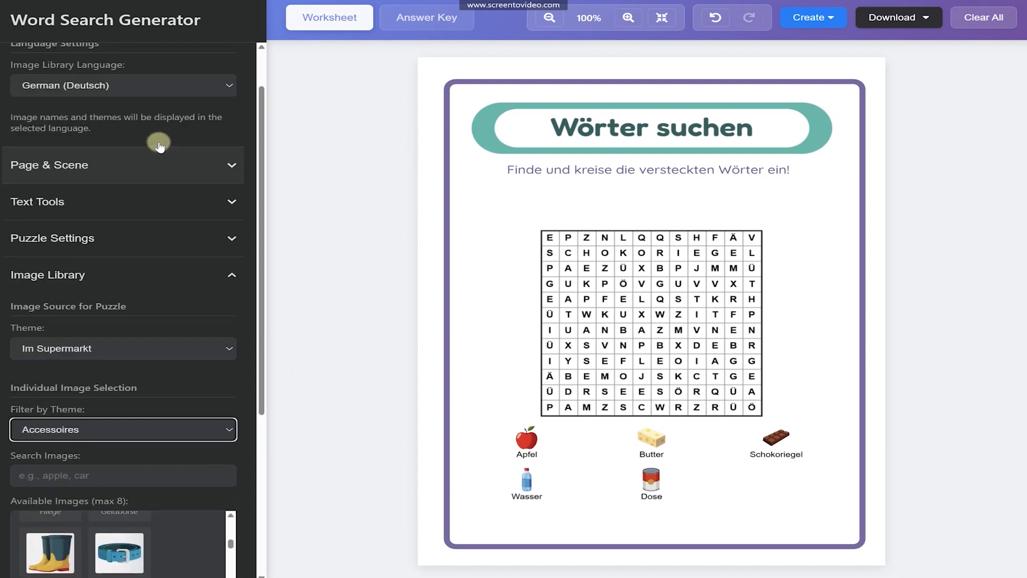
left_click(114, 141)
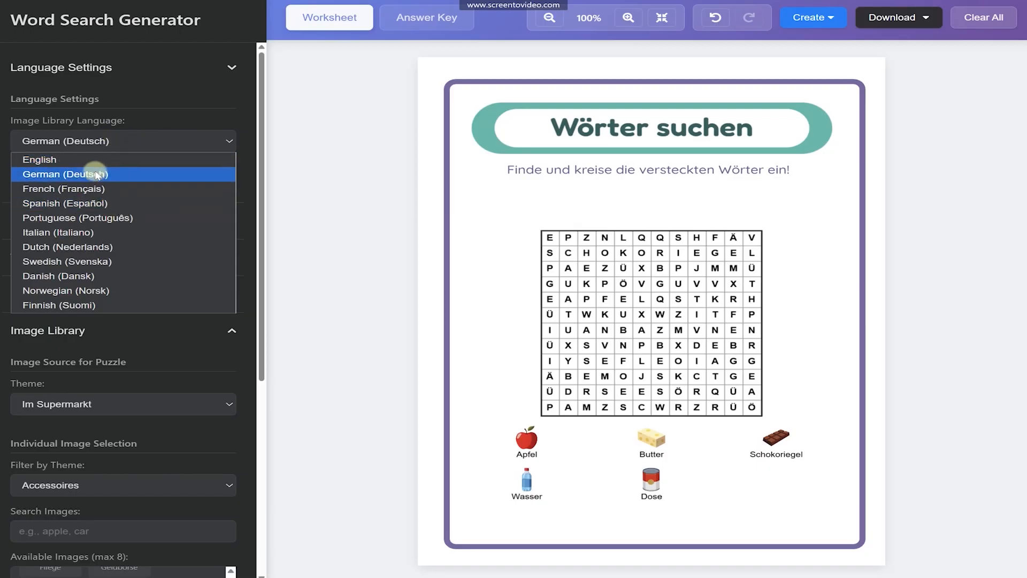
left_click(113, 160)
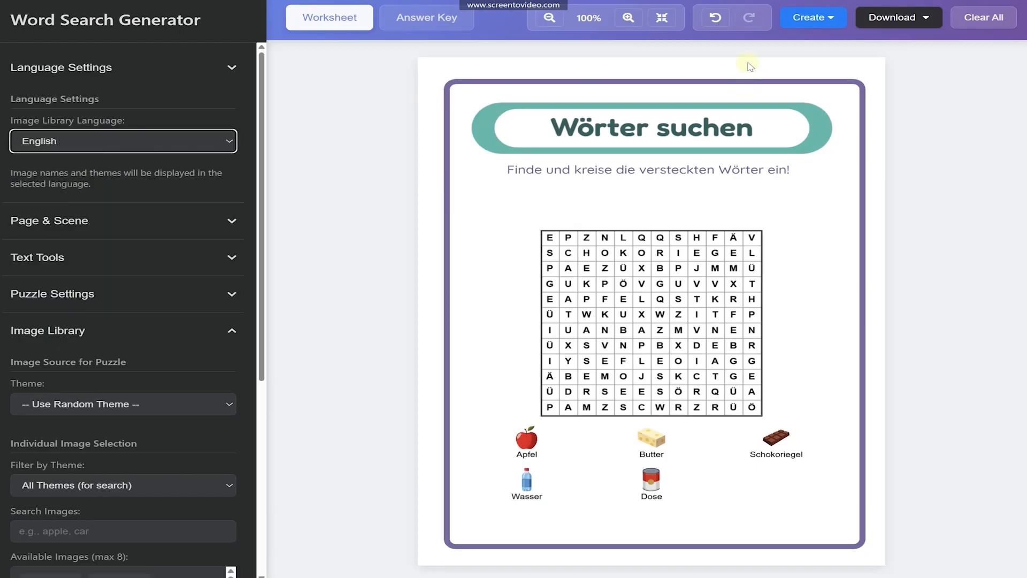
Generate new English worksheets with a random theme, create the answer key for the last one and return to the worksheet view
left_click(816, 20)
left_click(796, 48)
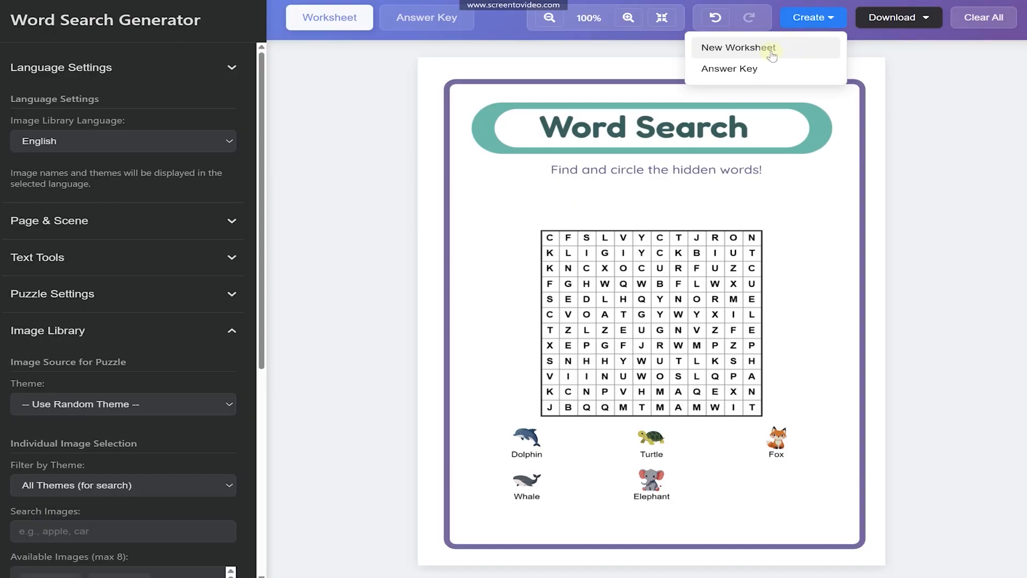
left_click(772, 54)
left_click(763, 69)
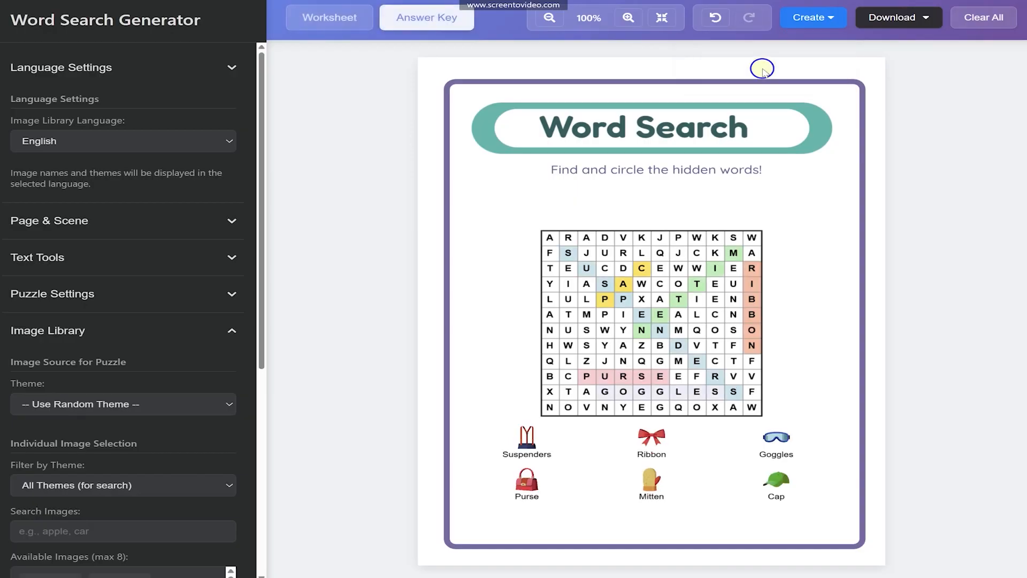
left_click(307, 21)
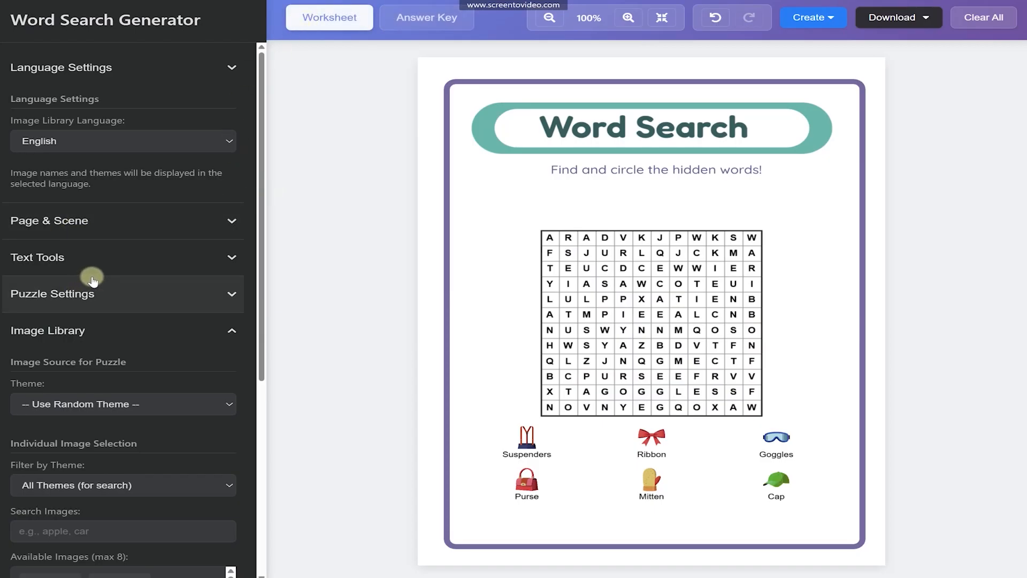
Change the worksheet's page size to Letter Landscape (11×8.5")
left_click(68, 222)
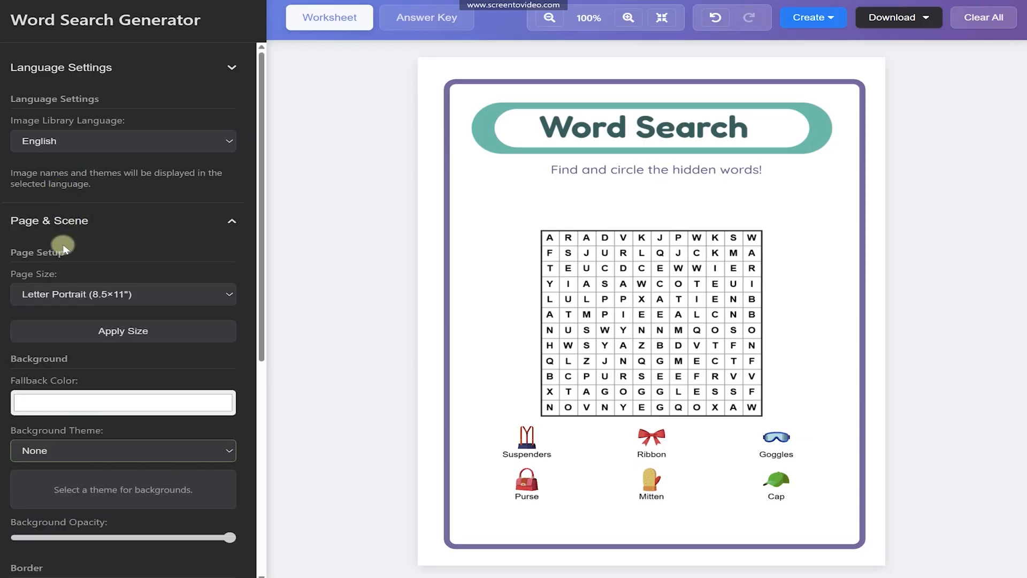
left_click(72, 295)
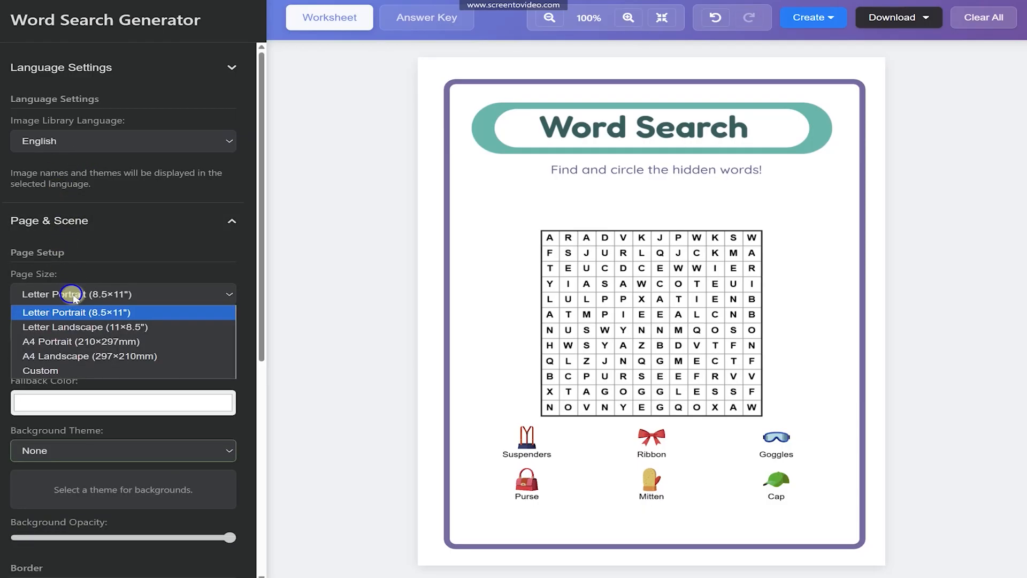
left_click(77, 328)
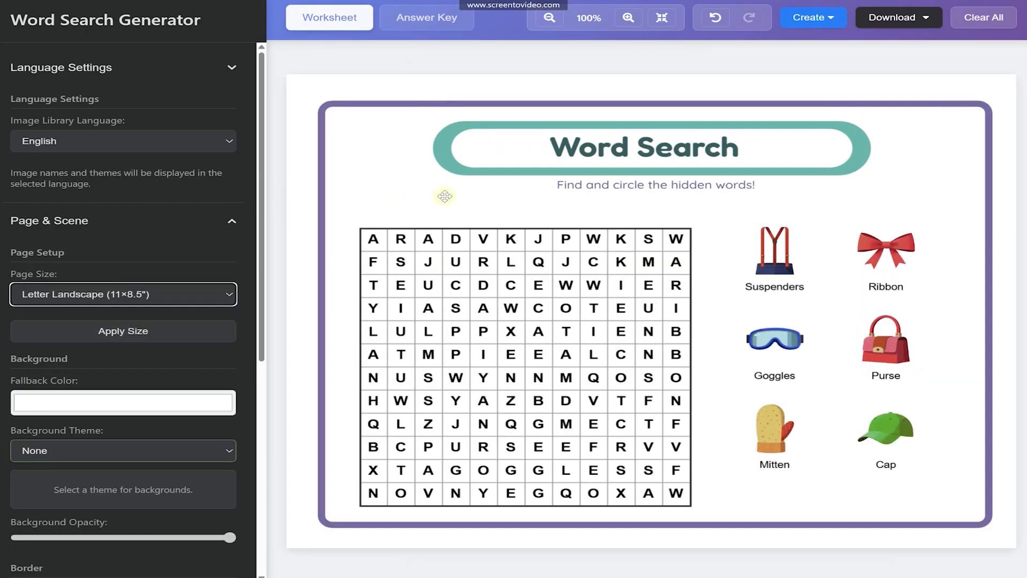
left_click(54, 220)
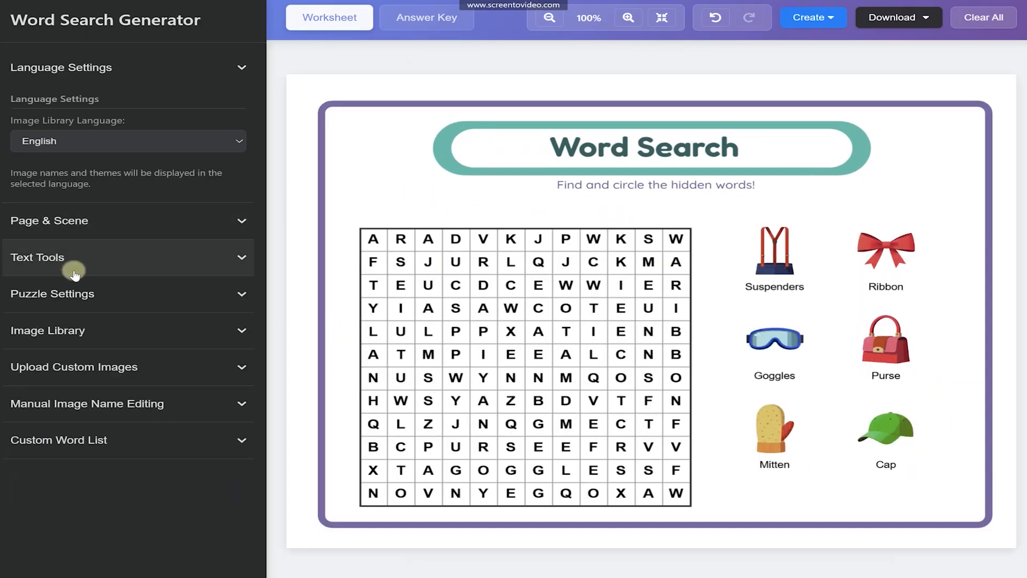
Set the puzzle's image source theme to Beach
left_click(66, 331)
left_click(110, 405)
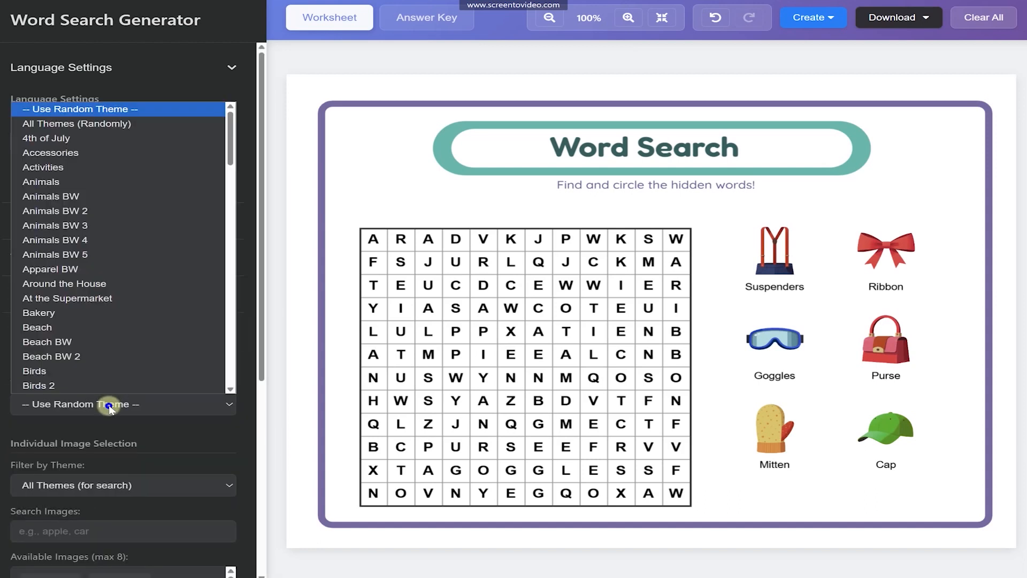
left_click(102, 327)
Generate new landscape worksheets with the Beach theme, create the answer key and return to the worksheet view
left_click(832, 18)
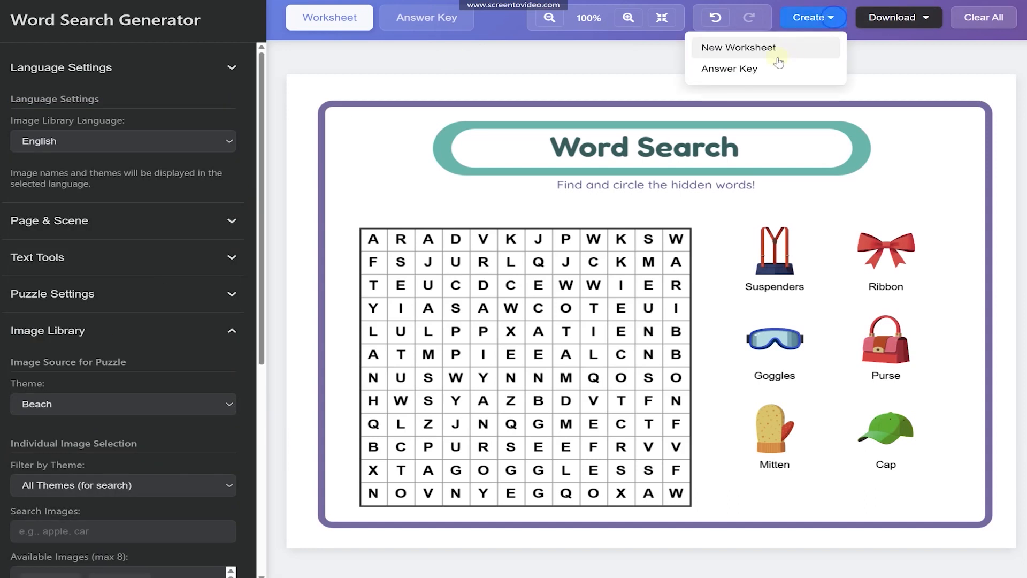
left_click(773, 50)
left_click(772, 49)
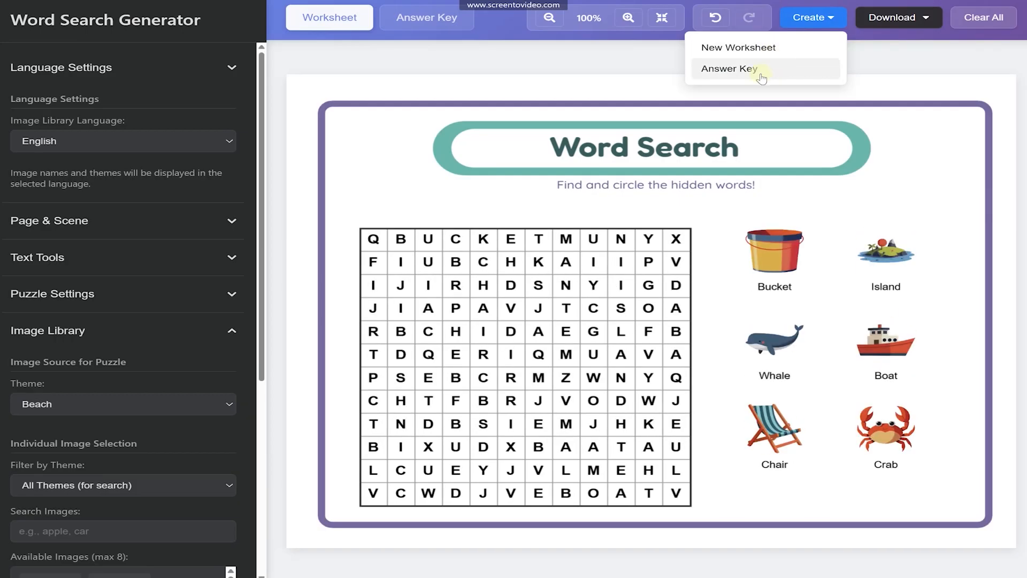
left_click(762, 75)
left_click(332, 18)
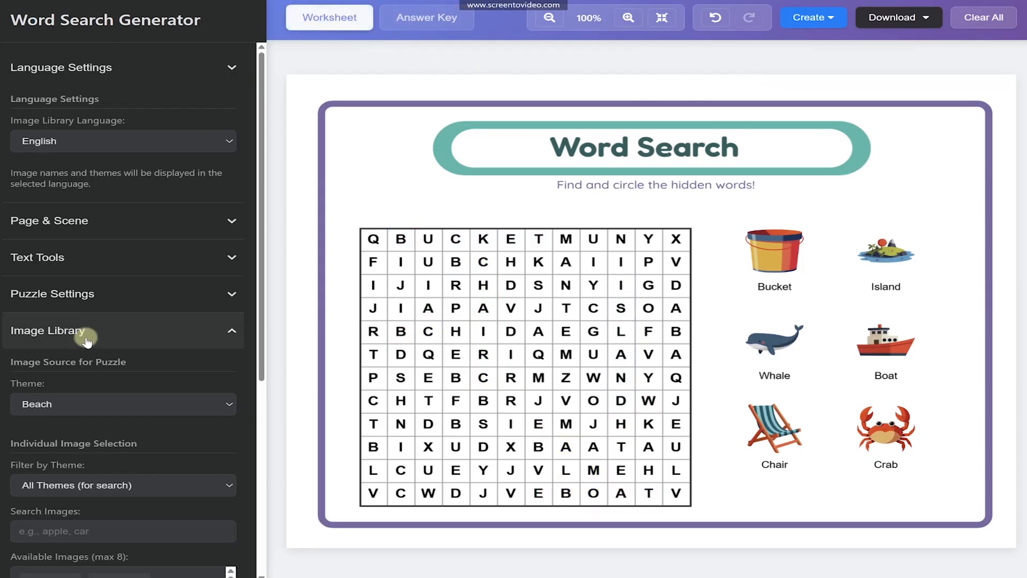
Change the worksheet's page size to Letter Portrait (8.5×11")
left_click(54, 331)
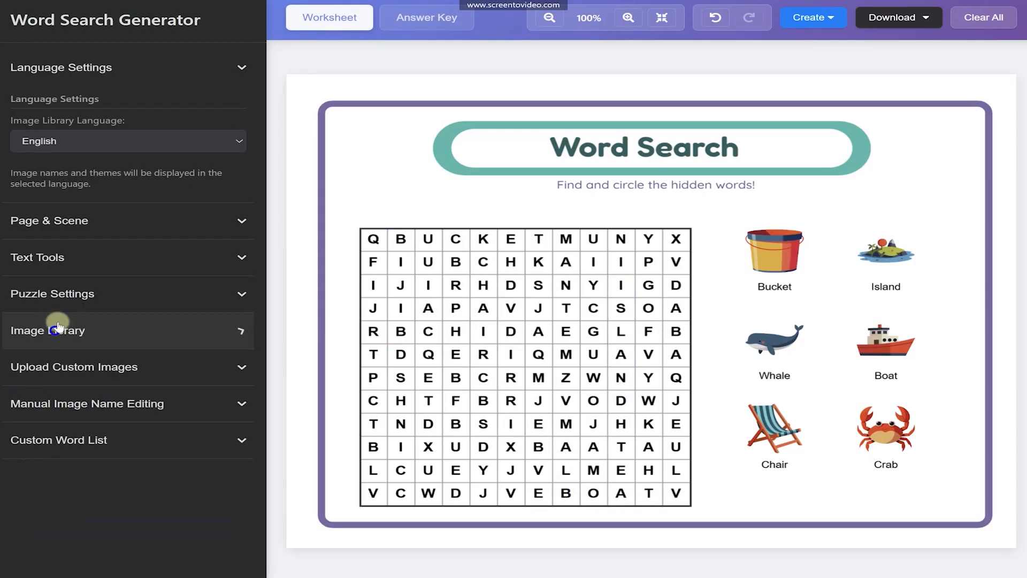
left_click(100, 227)
left_click(114, 294)
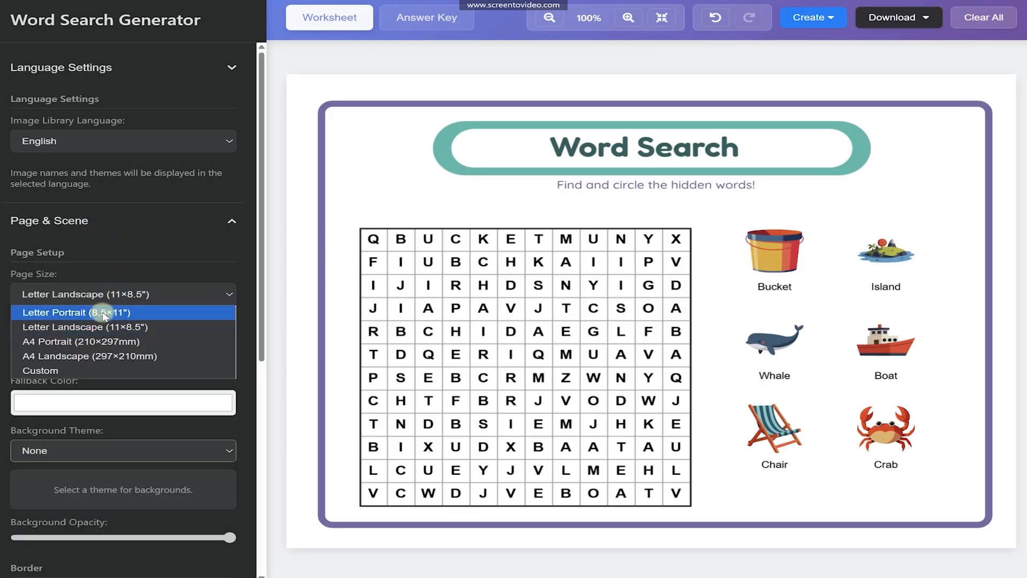
left_click(103, 313)
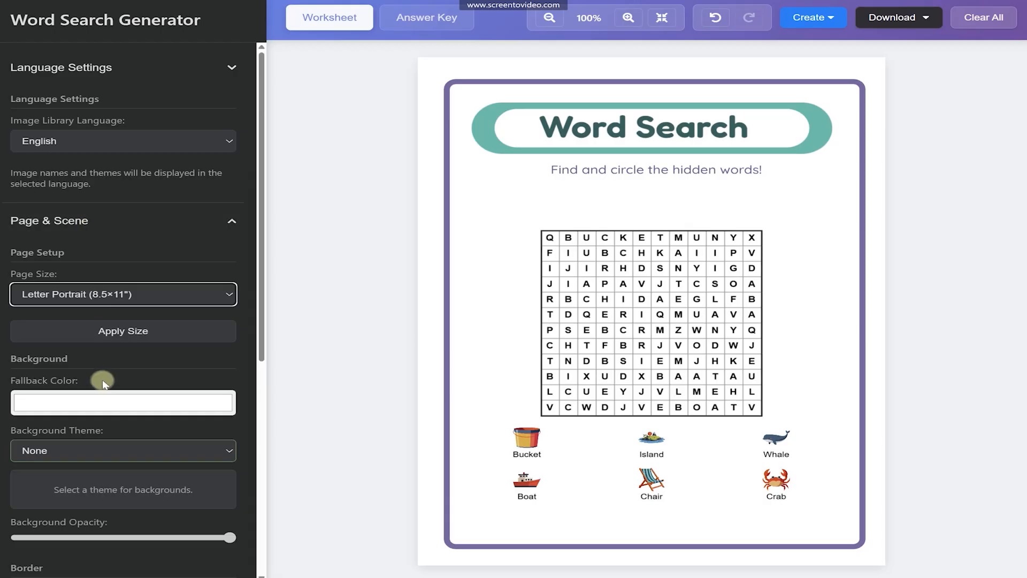
left_click(110, 403)
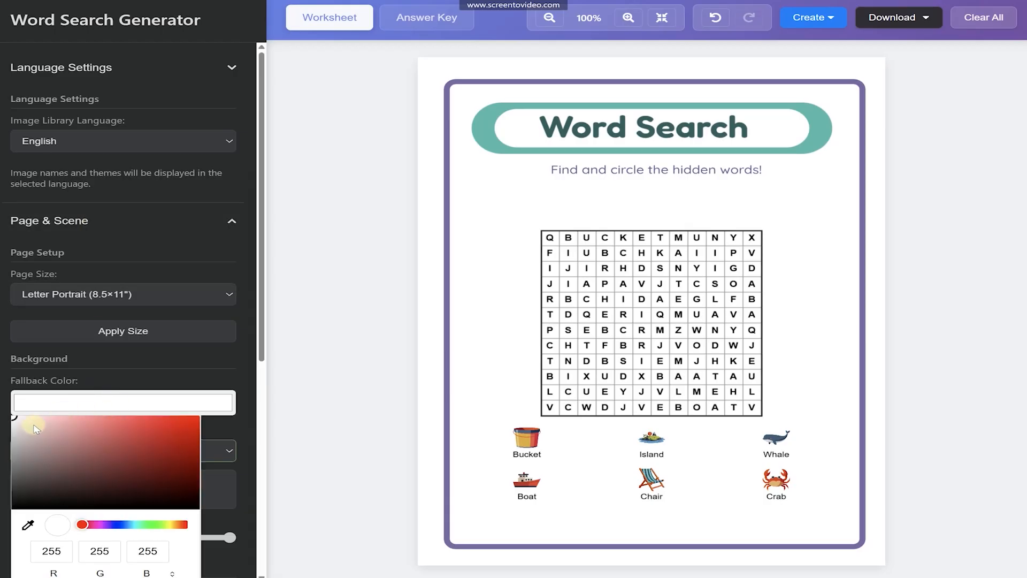
left_click(33, 426)
left_click_drag(32, 426, 14, 418)
left_click(180, 379)
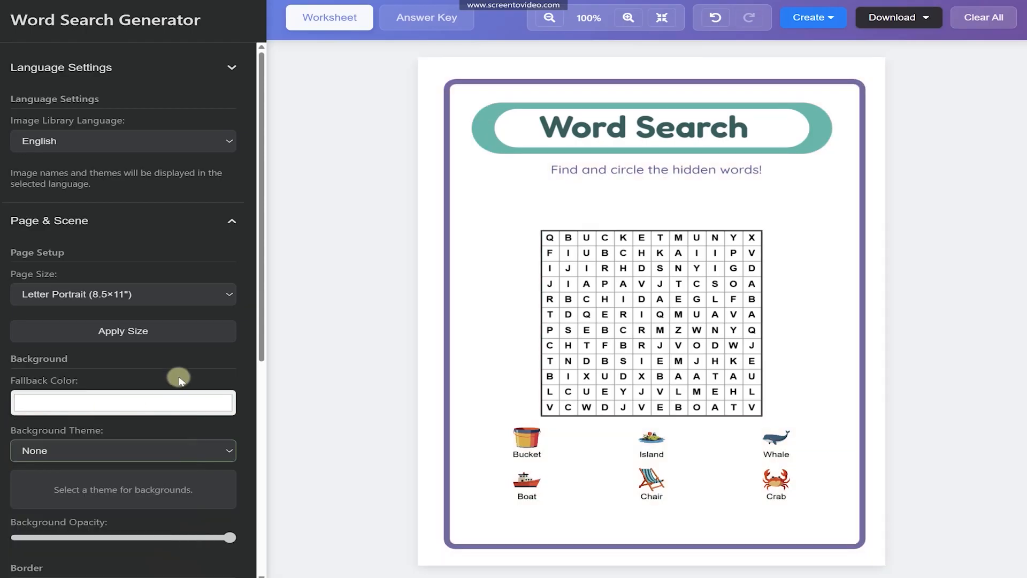
left_click(155, 376)
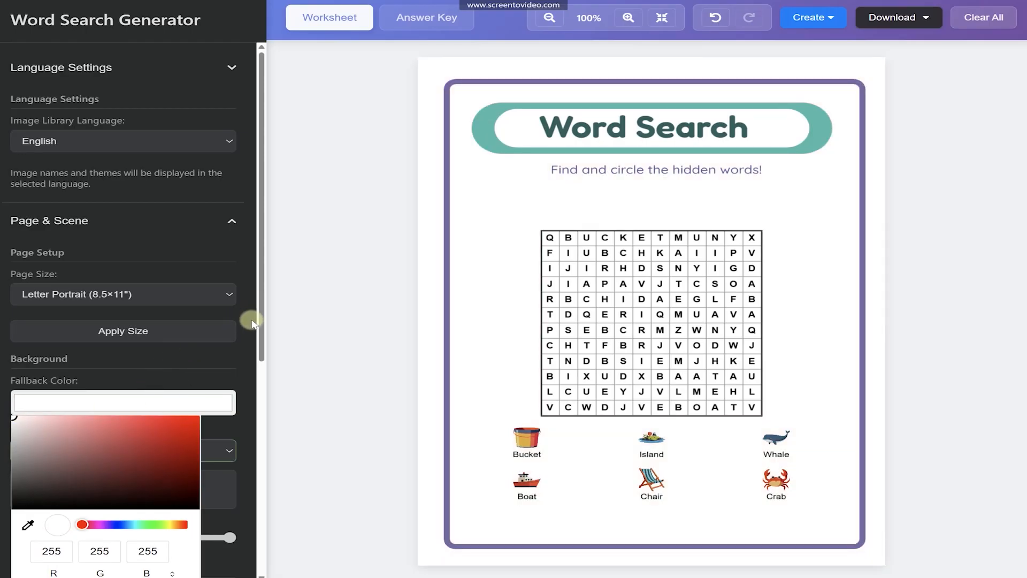
Choose the Beach background theme and add its image of a palm tree at the upper left above the sea
scroll(252, 323, "down", 4)
left_click(199, 233)
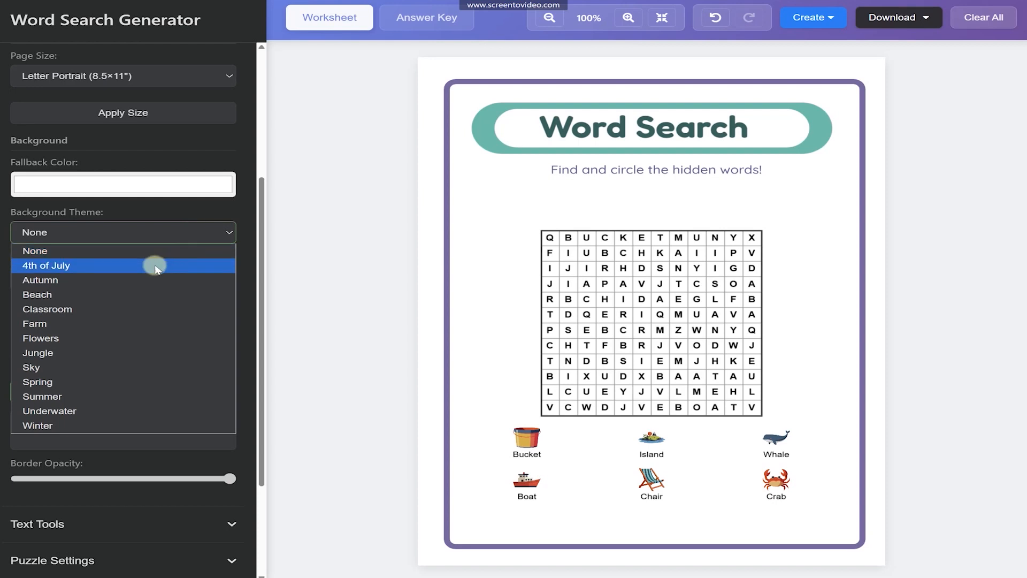
left_click(99, 295)
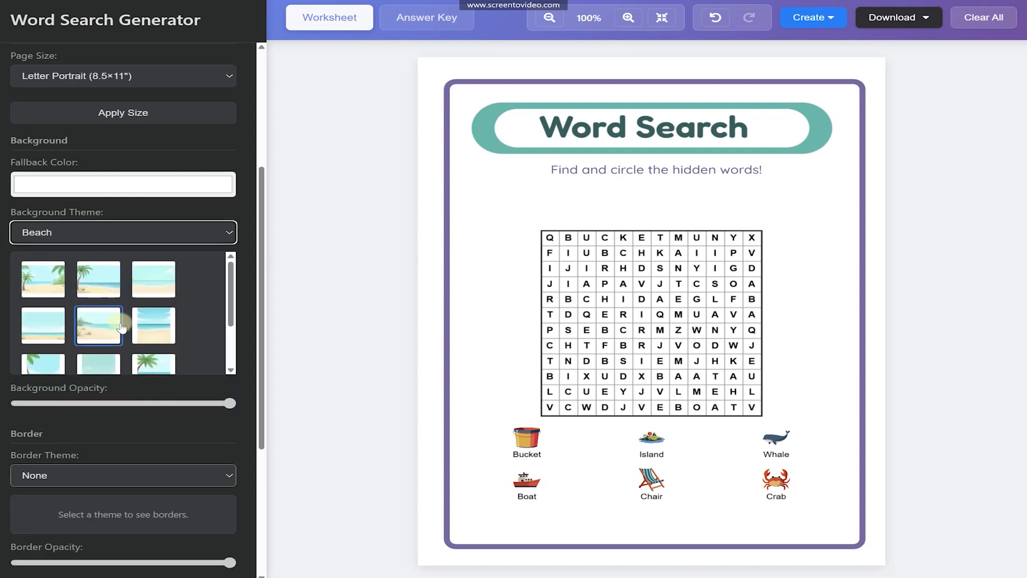
scroll(152, 312, "down", 2)
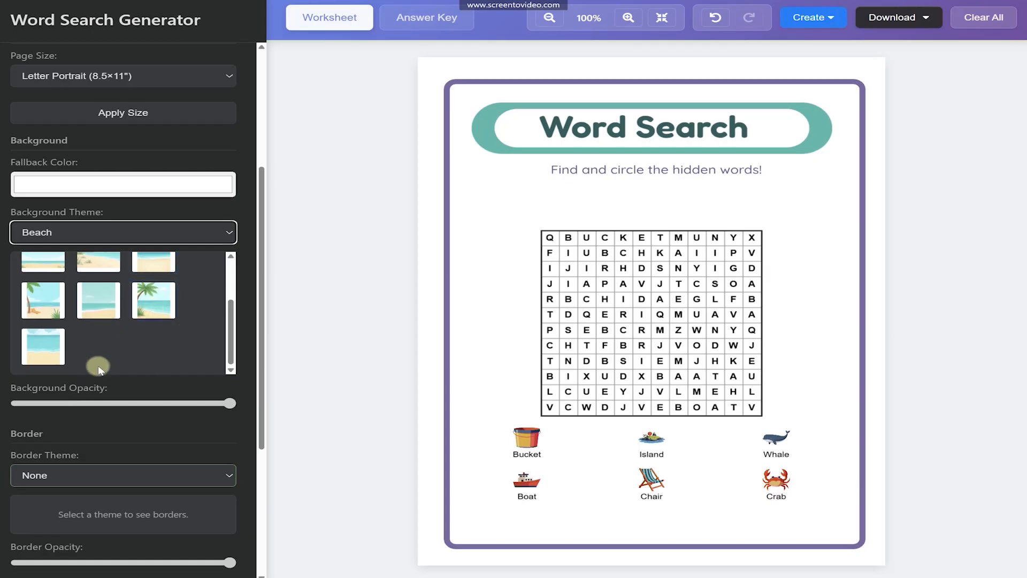
left_click(143, 300)
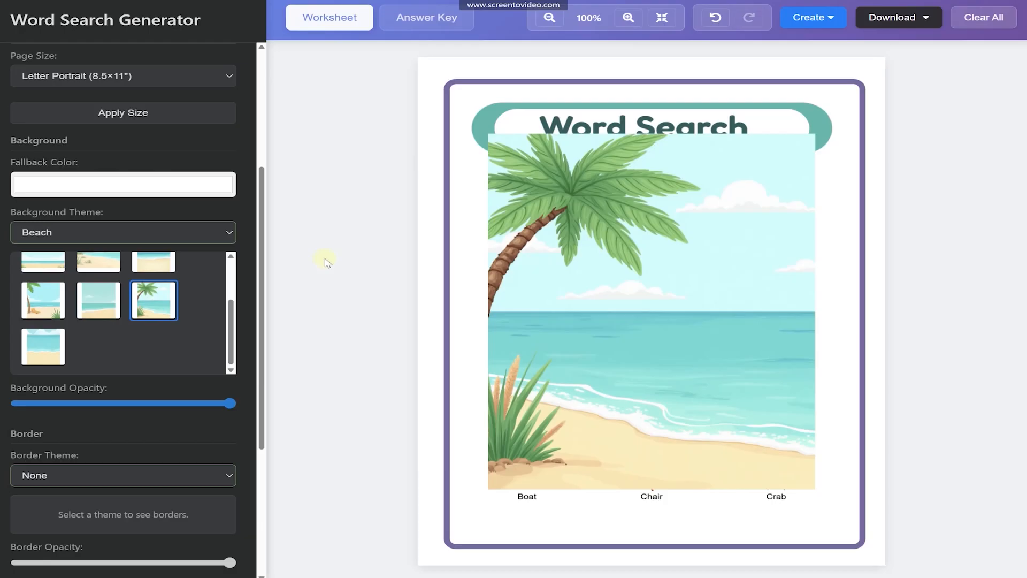
Enlarge the palm tree background image until it covers the whole worksheet page
left_click(655, 243)
left_click_drag(816, 133, 901, 76)
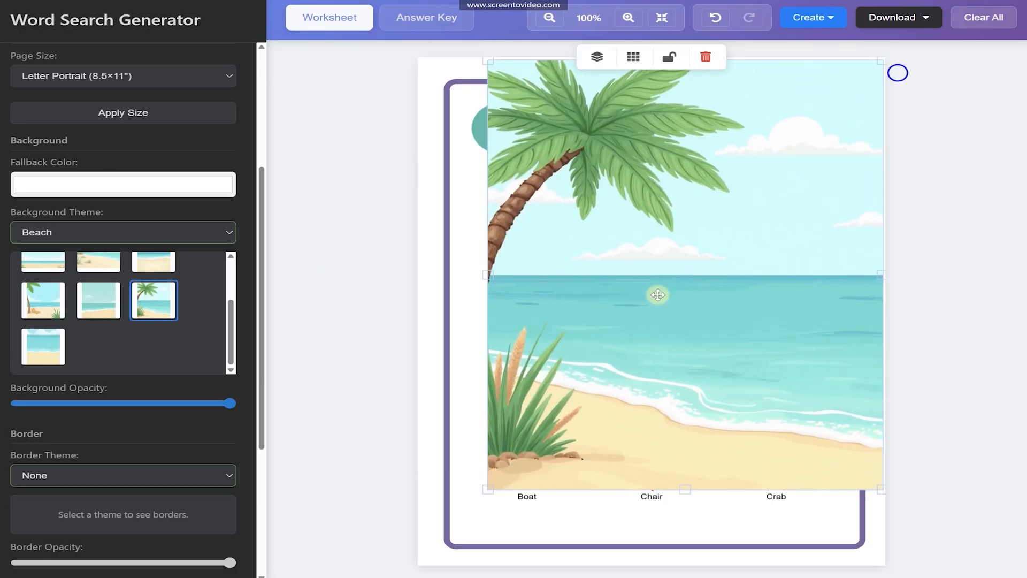
left_click_drag(491, 491, 413, 562)
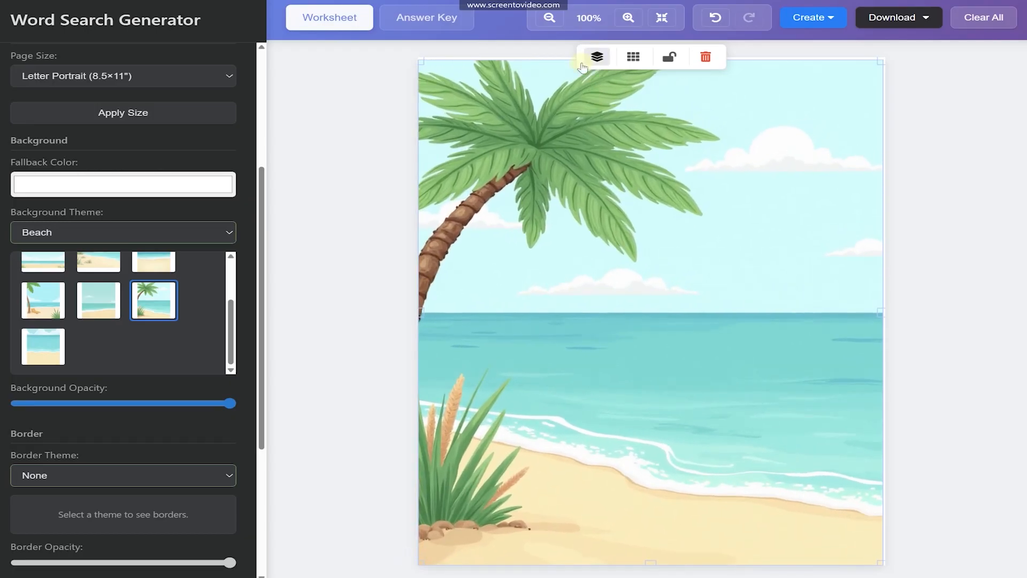
left_click_drag(421, 57, 418, 54)
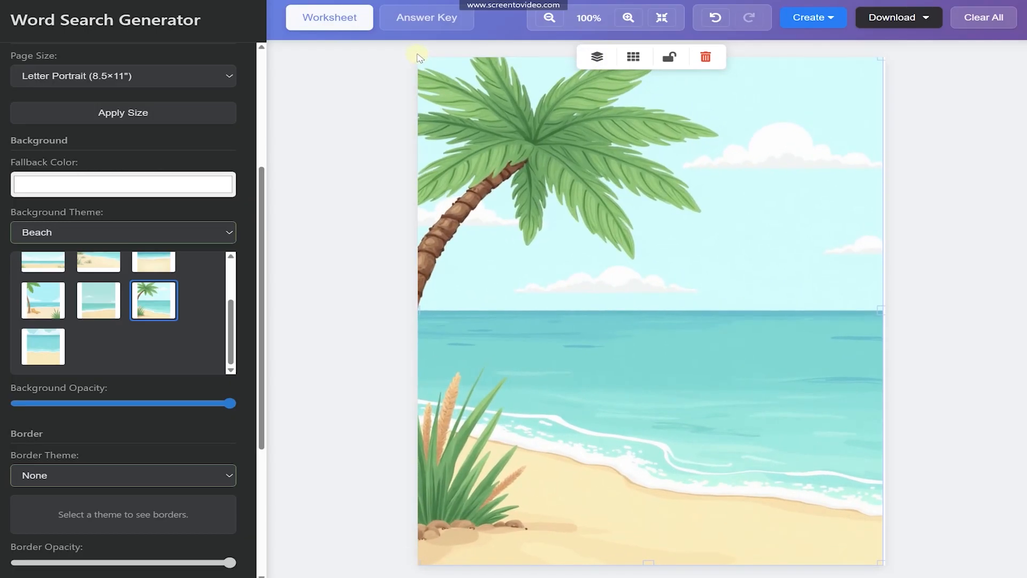
Send the beach image behind all worksheet elements and lower the background opacity to roughly a third
left_click(597, 57)
left_click(587, 163)
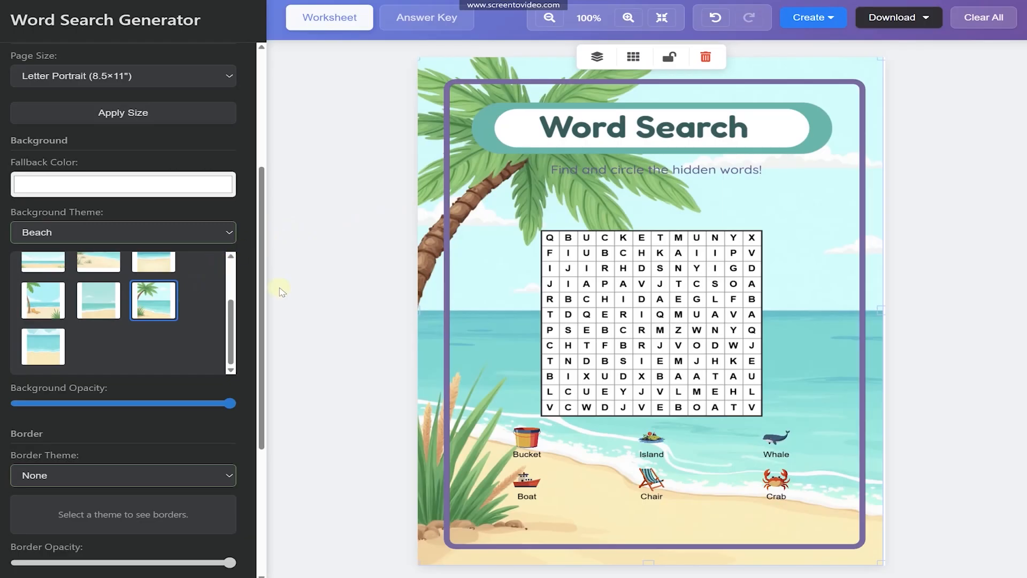
left_click_drag(230, 403, 92, 404)
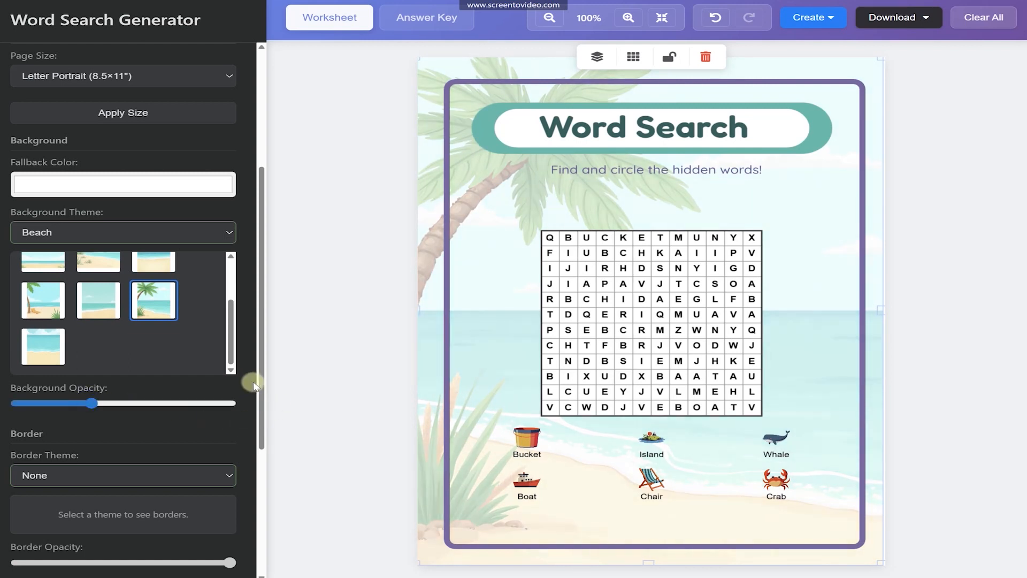
Delete the purple page frame and add a scalloped black border from the Borders 1 theme
left_click(447, 149)
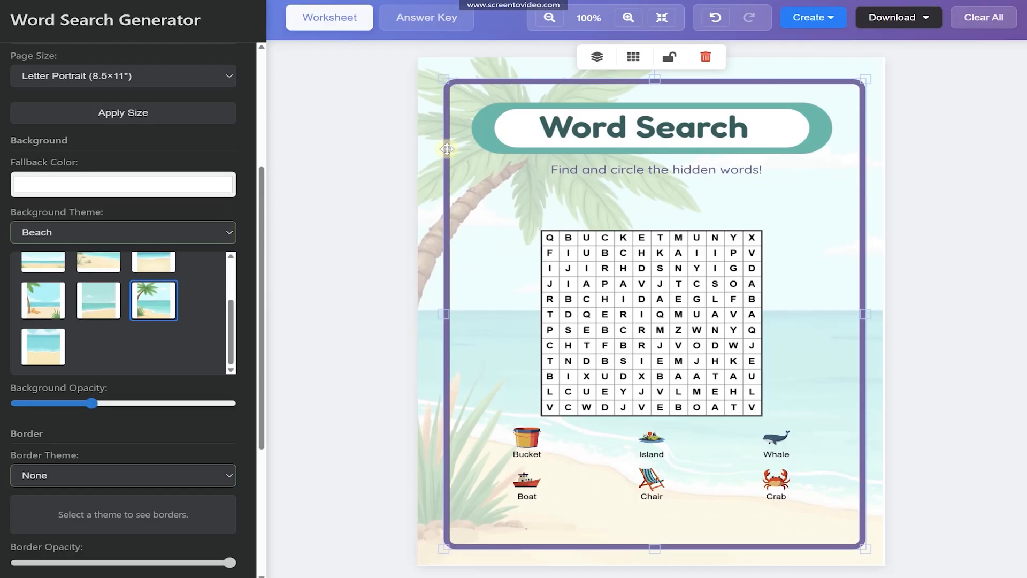
left_click(705, 56)
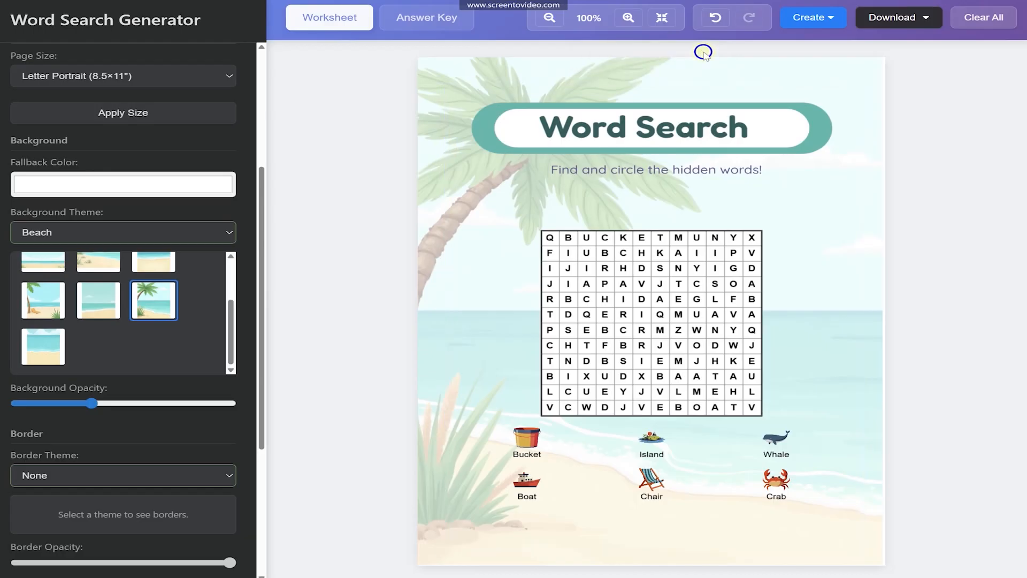
scroll(230, 370, "down", 5)
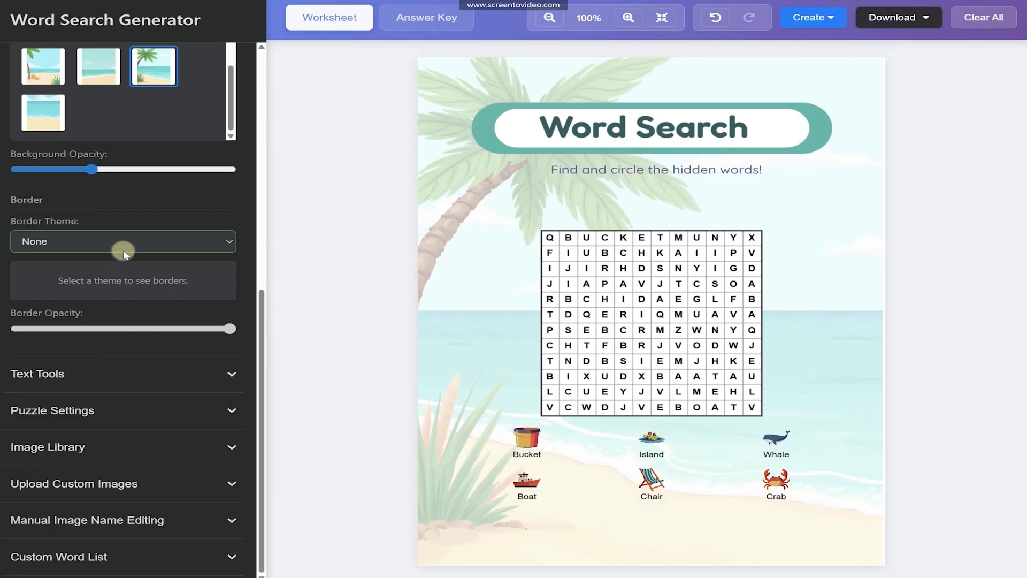
left_click(118, 242)
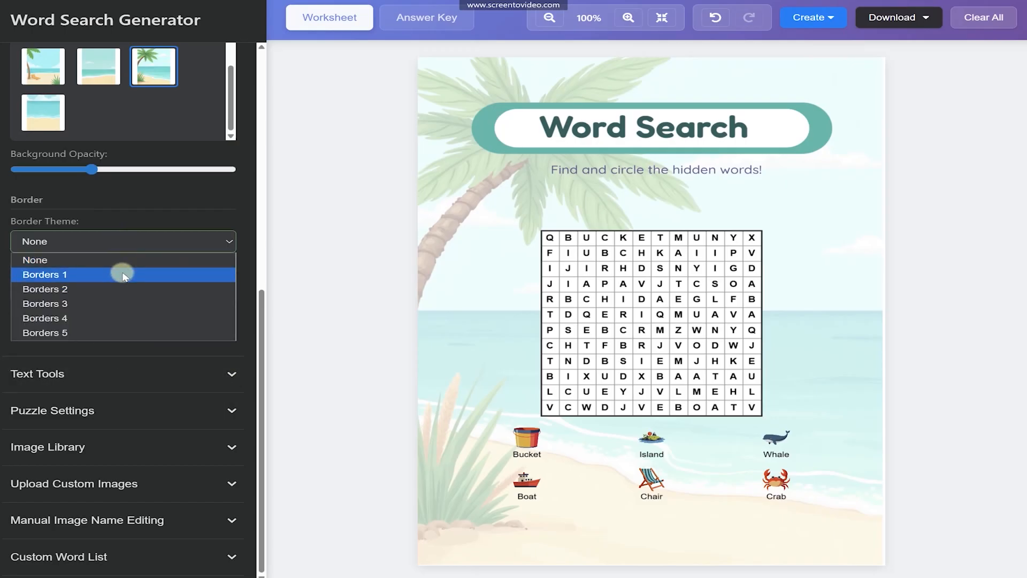
left_click(122, 274)
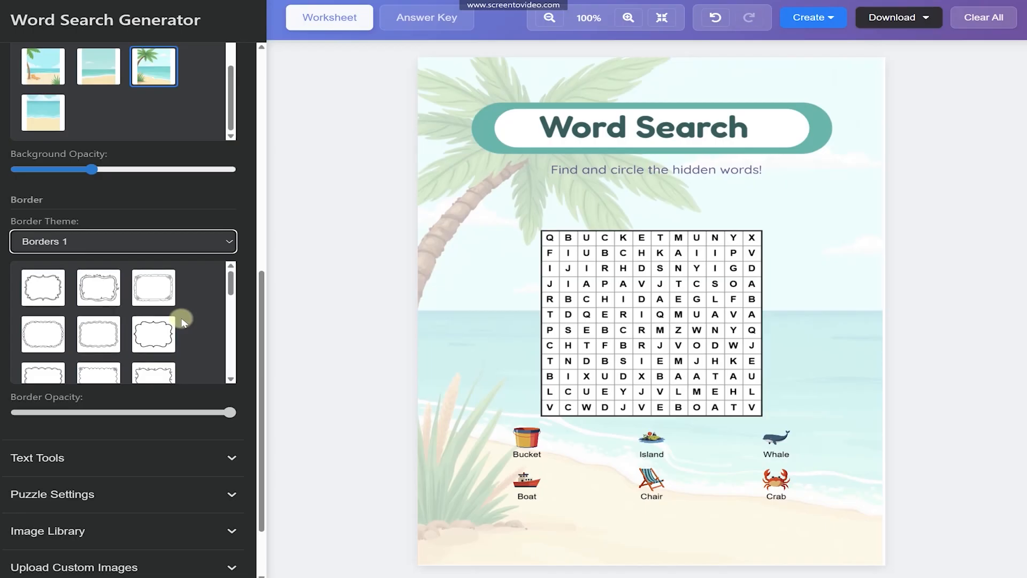
scroll(185, 323, "down", 3)
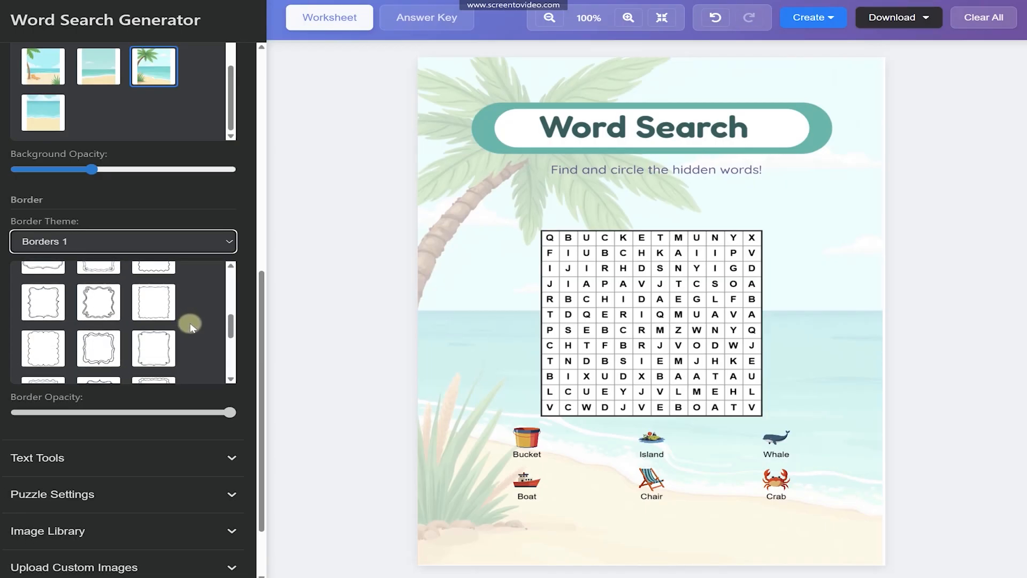
scroll(191, 327, "down", 1)
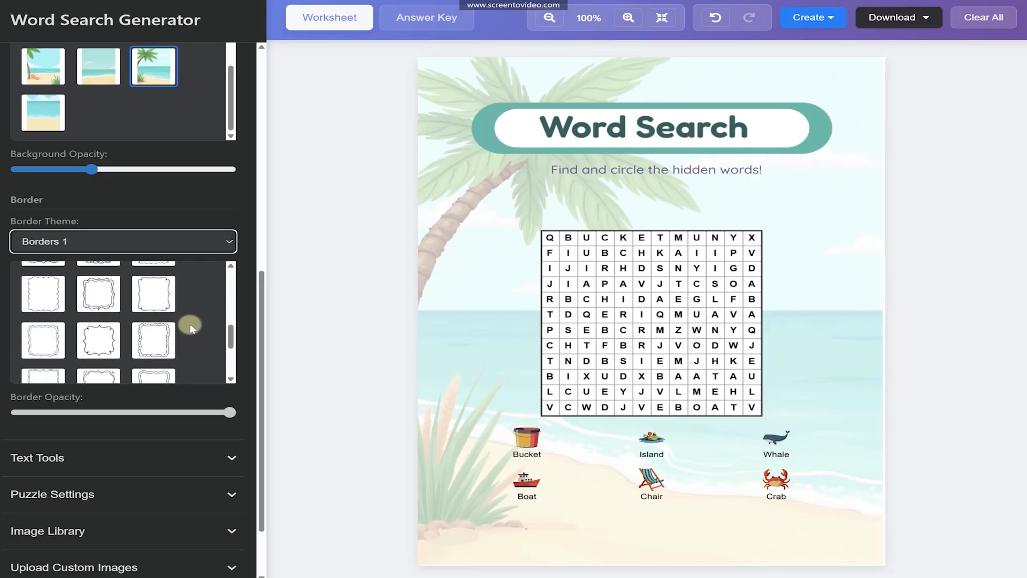
scroll(191, 327, "down", 2)
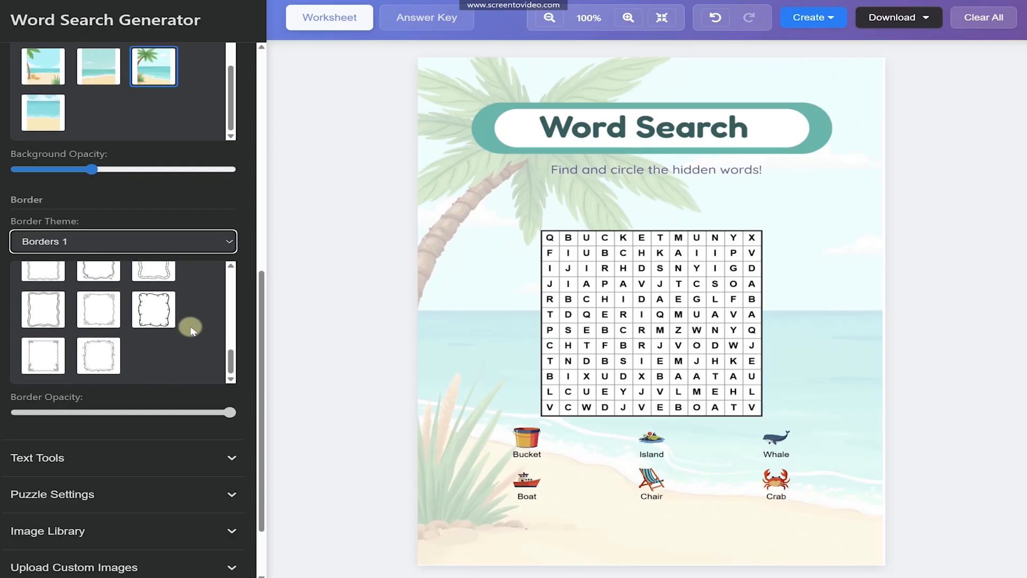
scroll(191, 330, "up", 3)
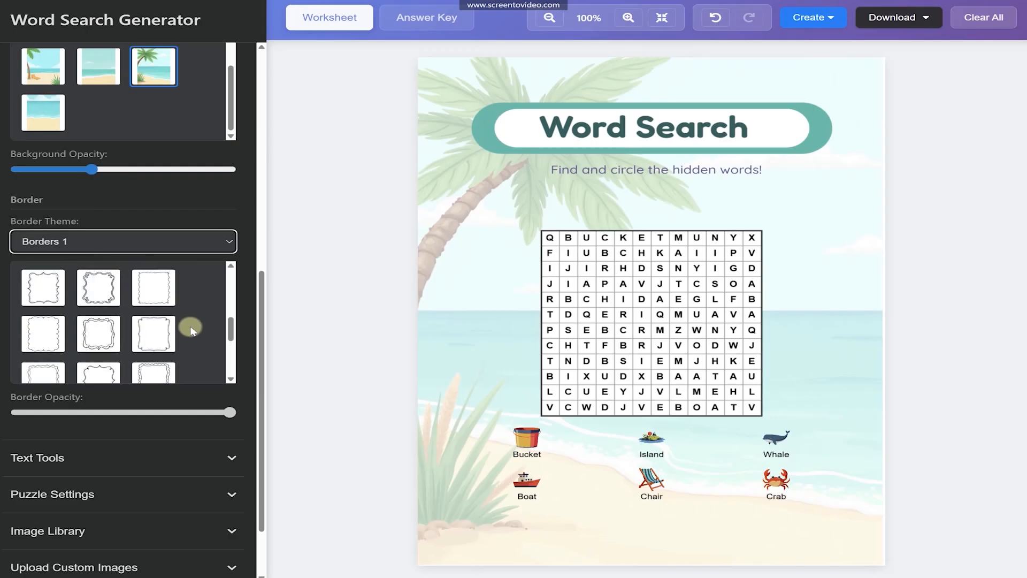
left_click(43, 336)
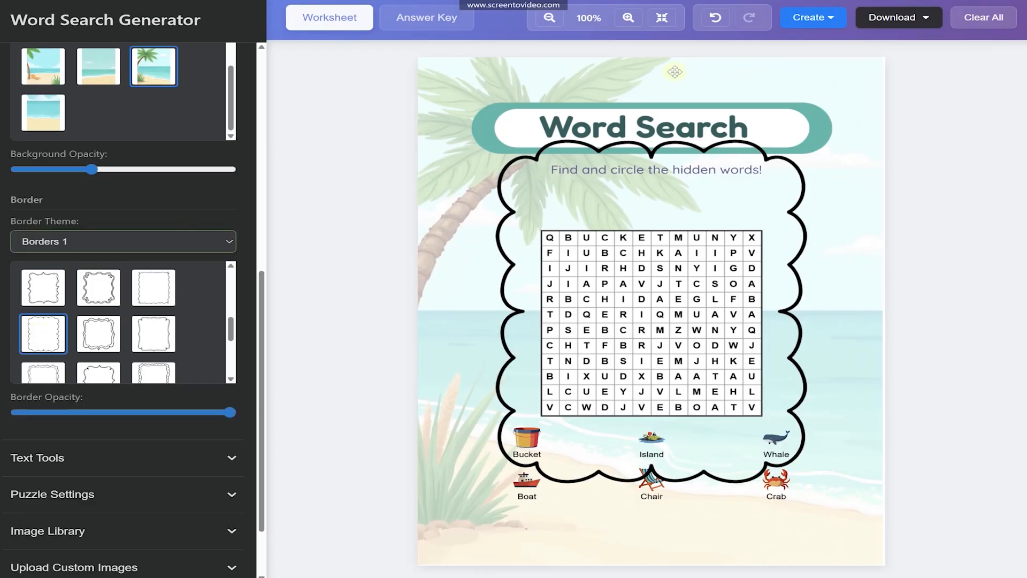
Stretch the scalloped border to the full page and lower the border opacity to a bit under half
left_click(793, 165)
left_click_drag(817, 131, 890, 56)
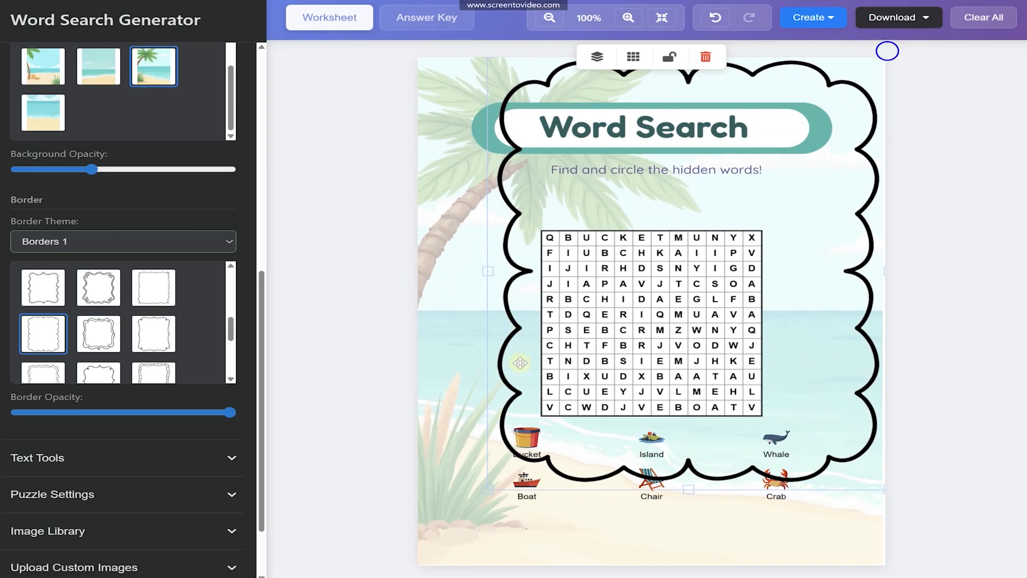
left_click_drag(489, 493, 420, 576)
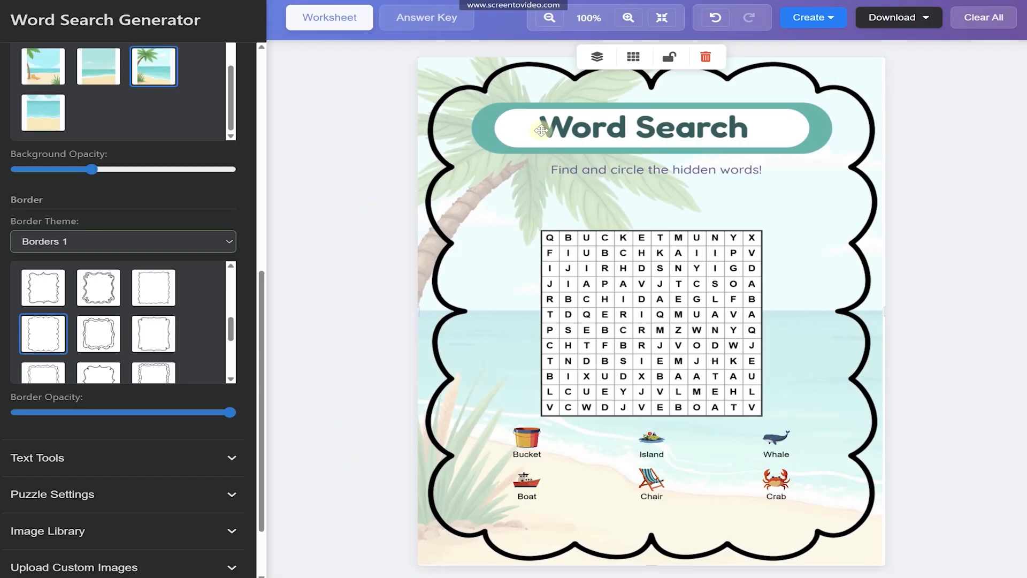
left_click_drag(230, 412, 102, 423)
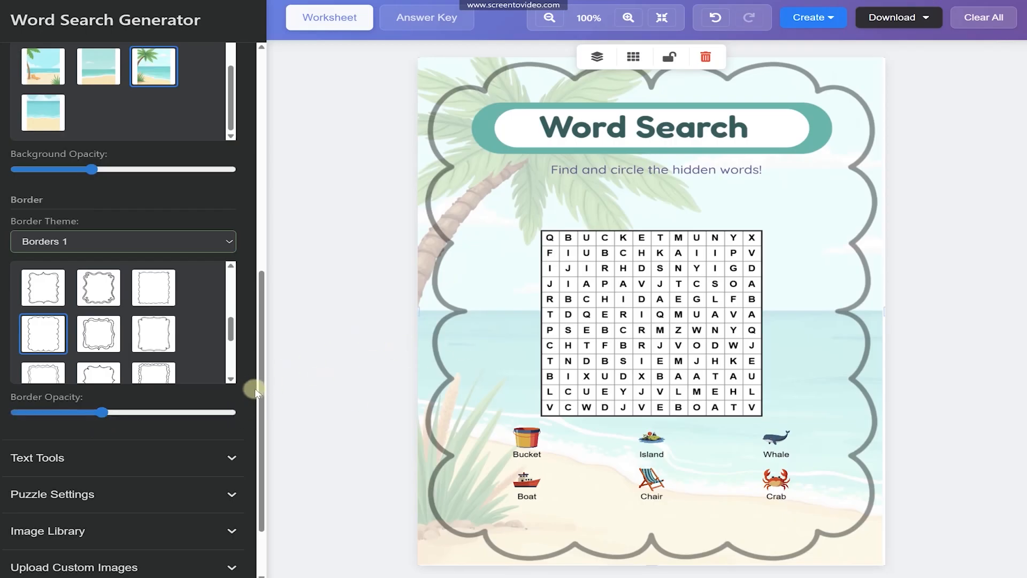
Allow reverse words in the puzzle options
scroll(251, 423, "down", 2)
scroll(251, 444, "up", 7)
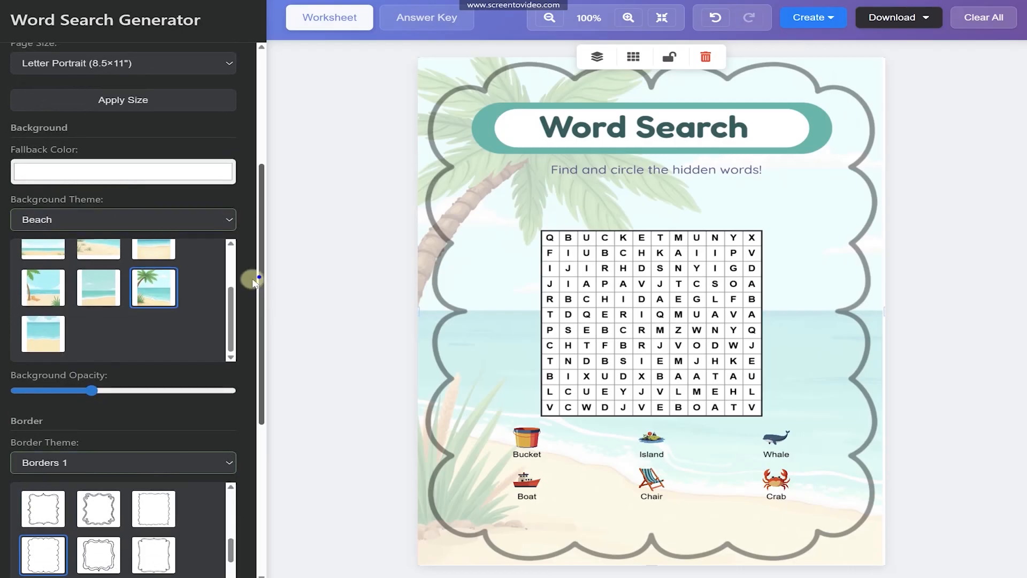
scroll(108, 187, "up", 5)
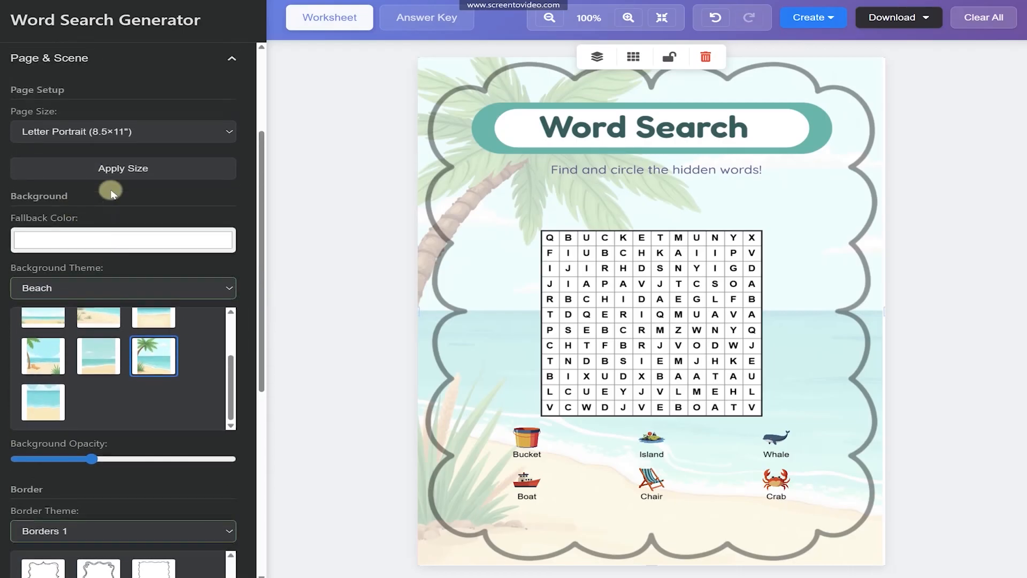
left_click(104, 216)
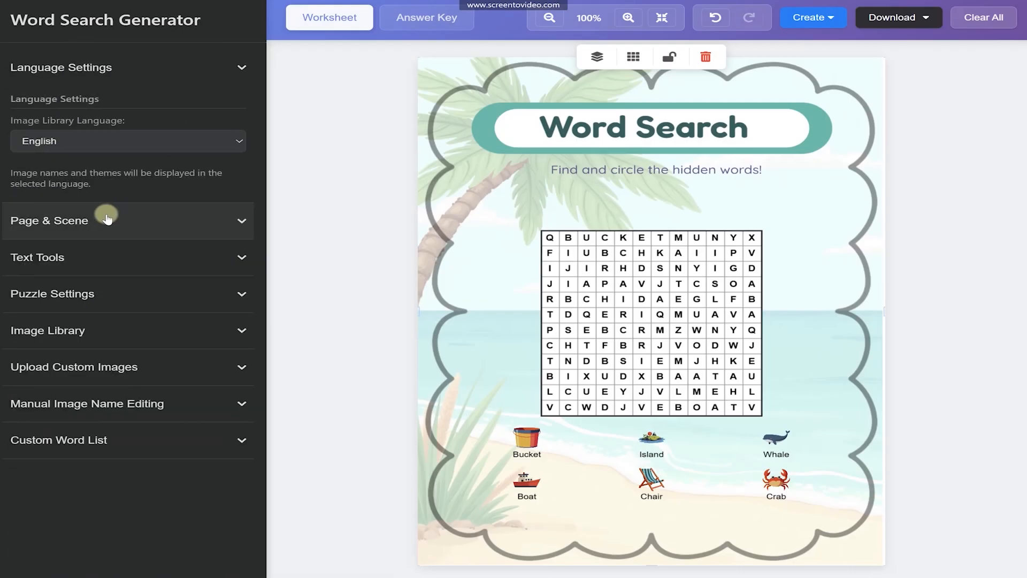
left_click(109, 305)
scroll(181, 360, "down", 1)
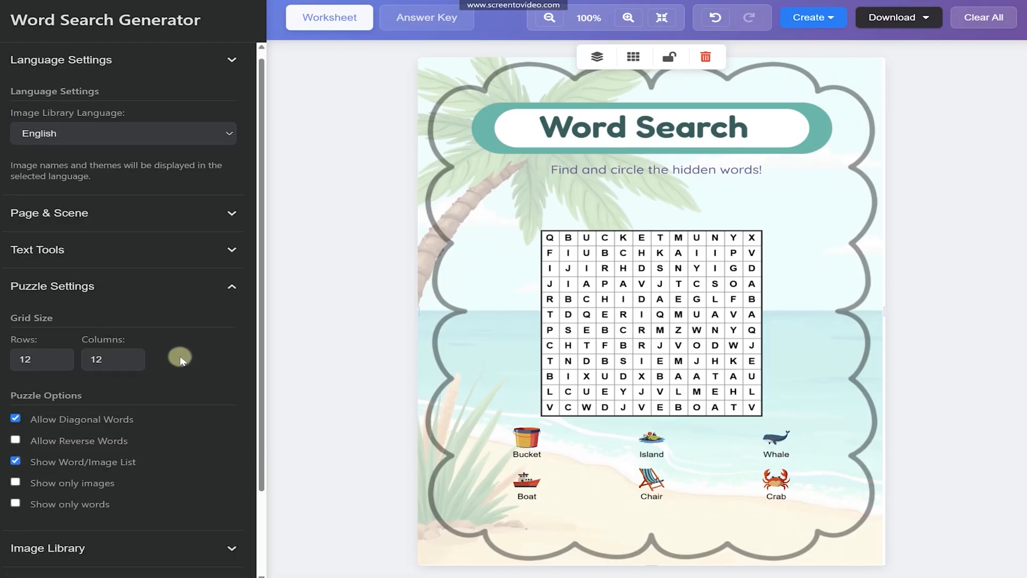
scroll(181, 360, "down", 2)
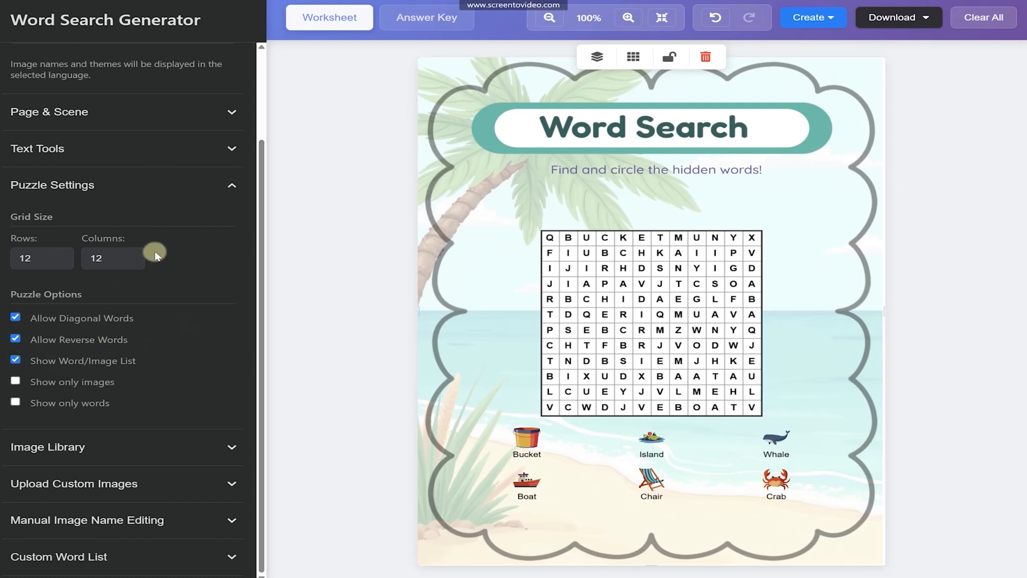
left_click(172, 186)
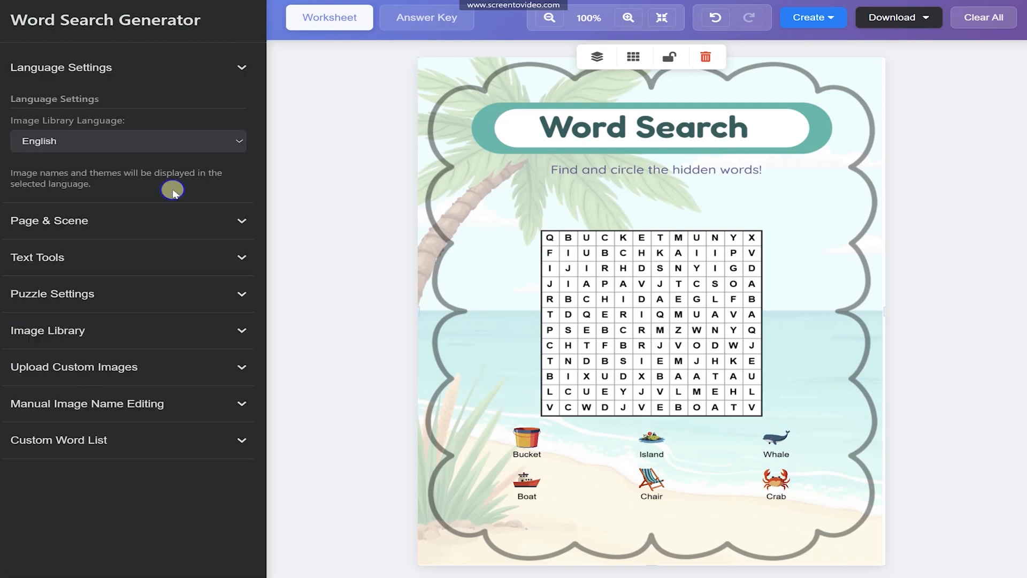
Add a new text between the instruction line and the letter grid and change its wording to "Beach"
left_click(123, 265)
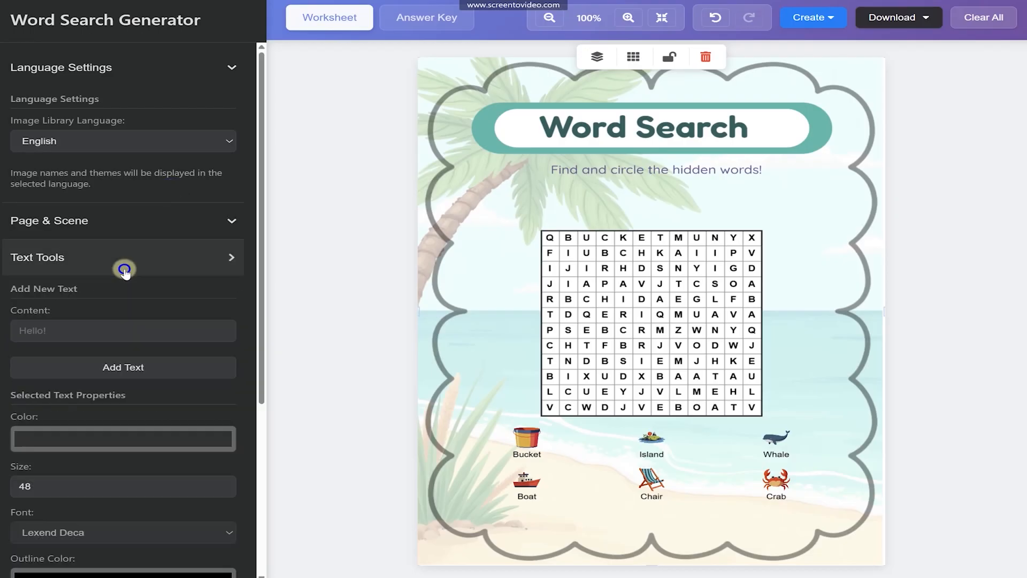
left_click(110, 367)
left_click_drag(696, 308, 661, 214)
left_click(719, 197)
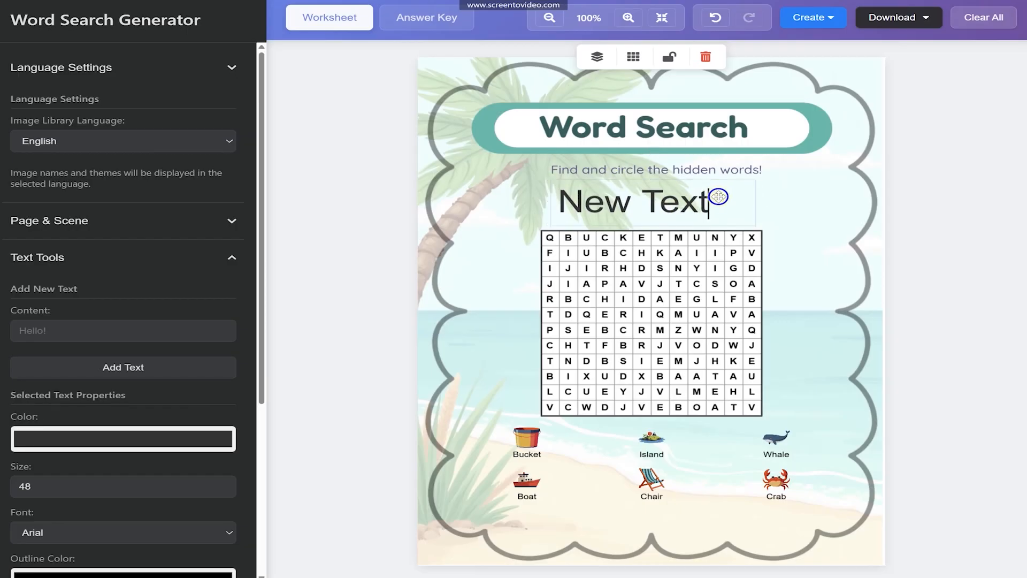
key("BackSpace")
key("BackSpace")
key("BackSpace")
key("BackSpace")
key("BackSpace")
key("BackSpace")
key("BackSpace")
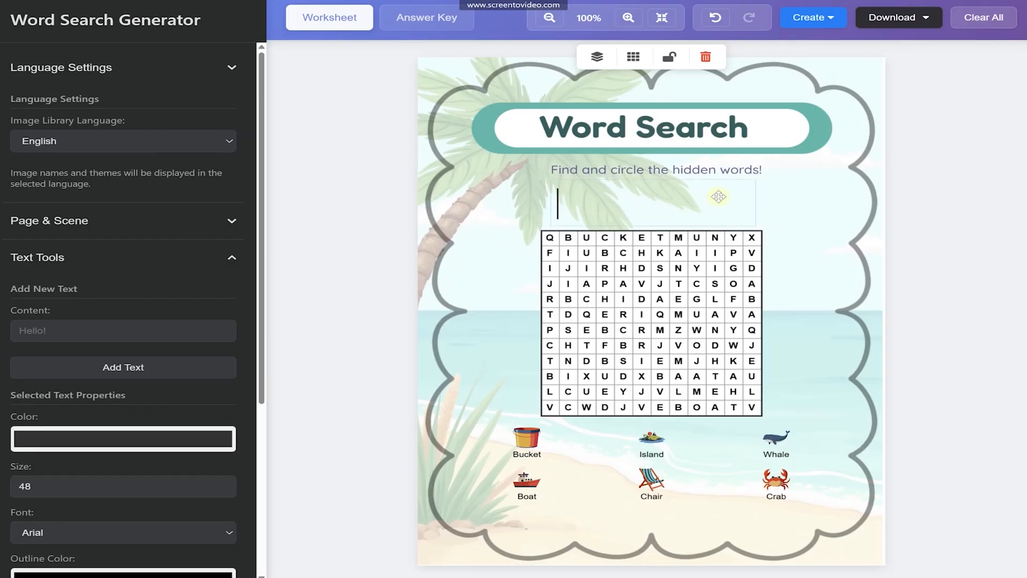
type("Beach")
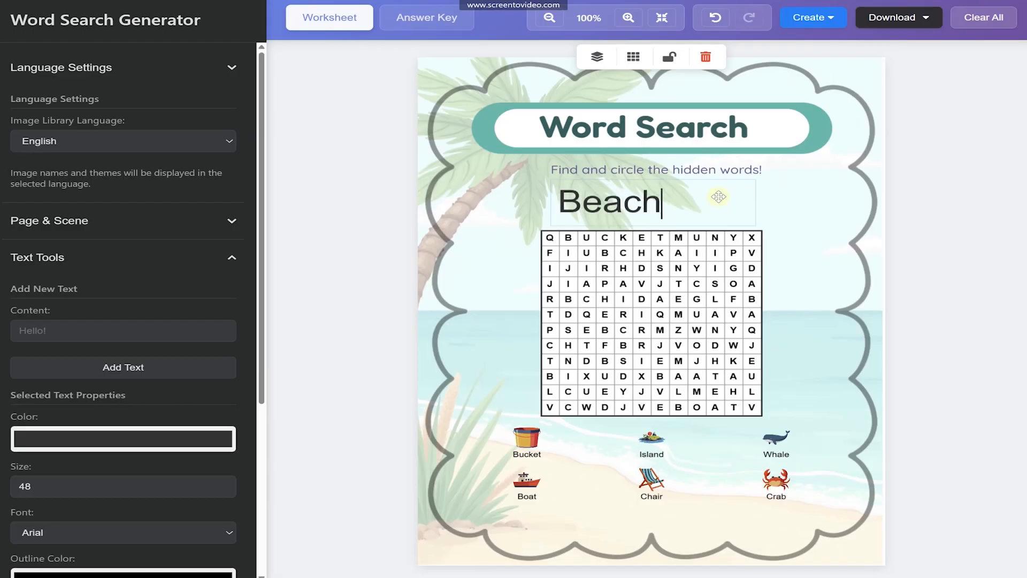
Set the Beach text to size 30 and colour it red
left_click_drag(50, 484, 1, 480)
type("30")
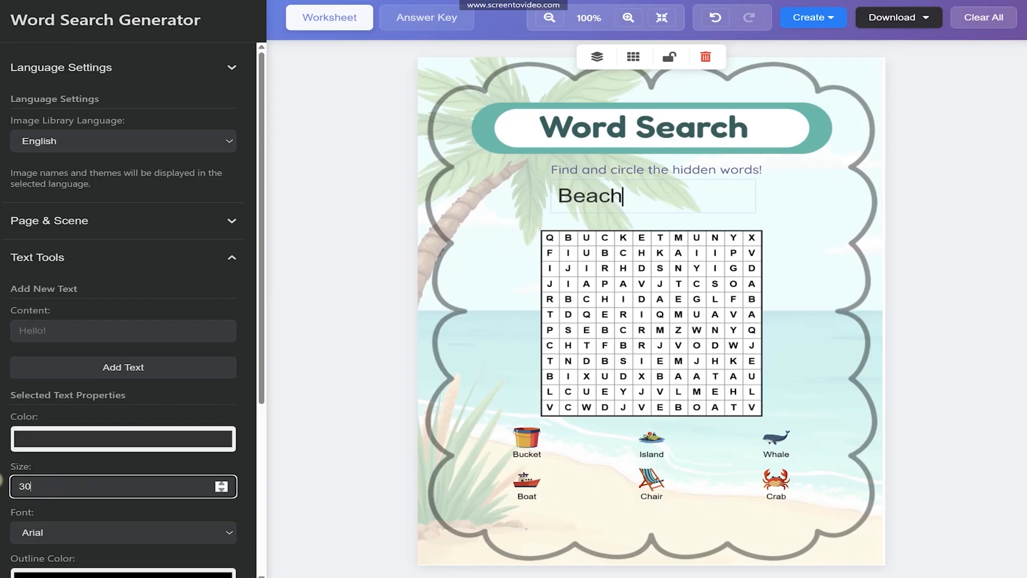
left_click(77, 439)
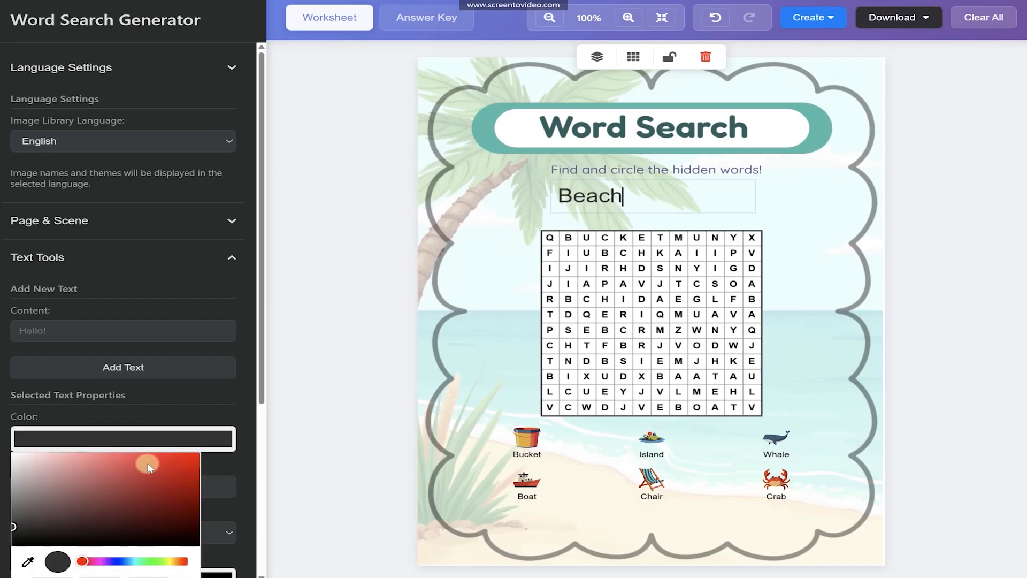
left_click(166, 458)
left_click(185, 458)
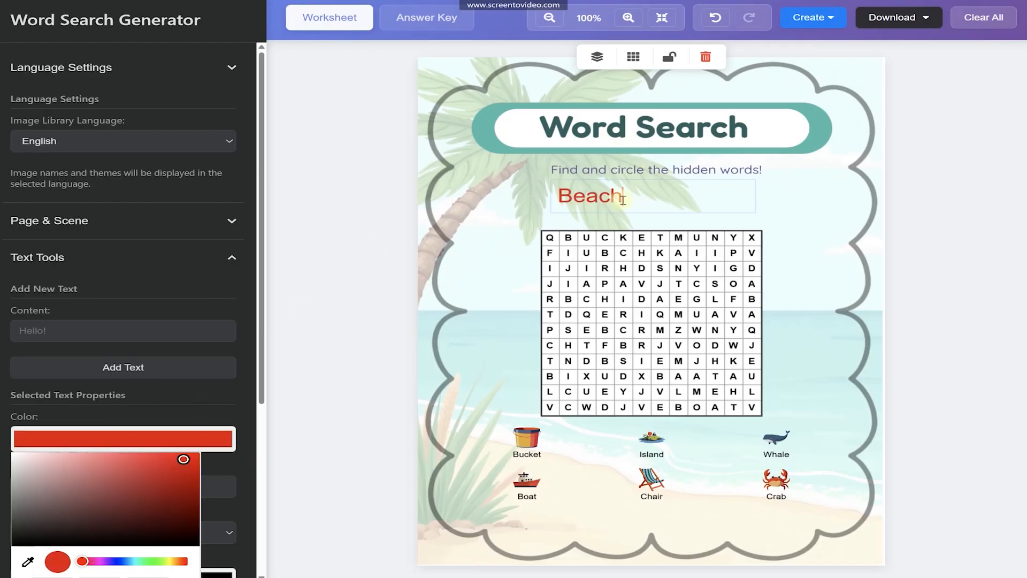
Enlarge the Beach text slightly, narrow its box to fit the word, and center it horizontally on the page above the grid
left_click(502, 195)
left_click_drag(591, 198, 634, 210)
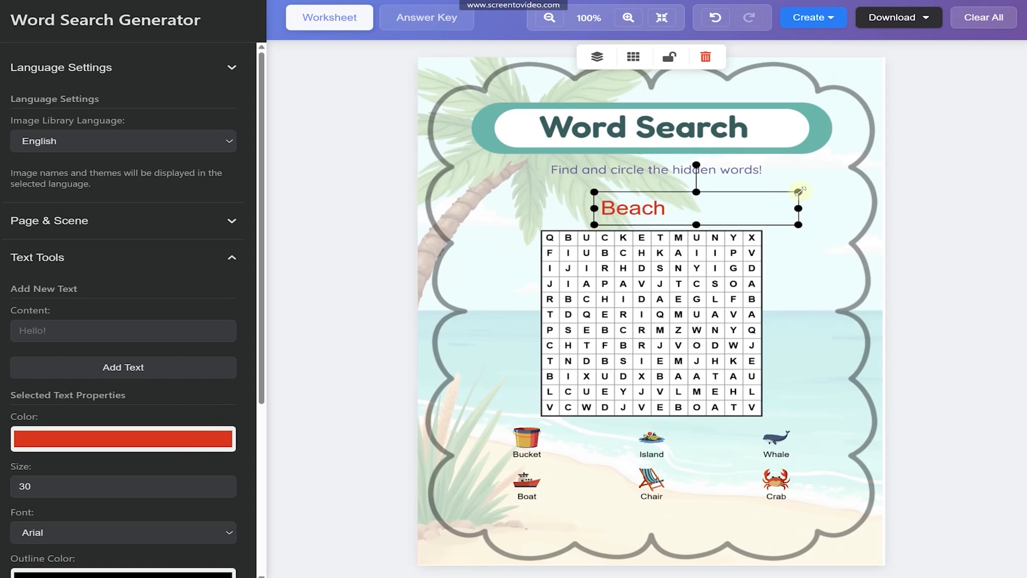
left_click_drag(798, 190, 837, 192)
left_click_drag(649, 203, 652, 207)
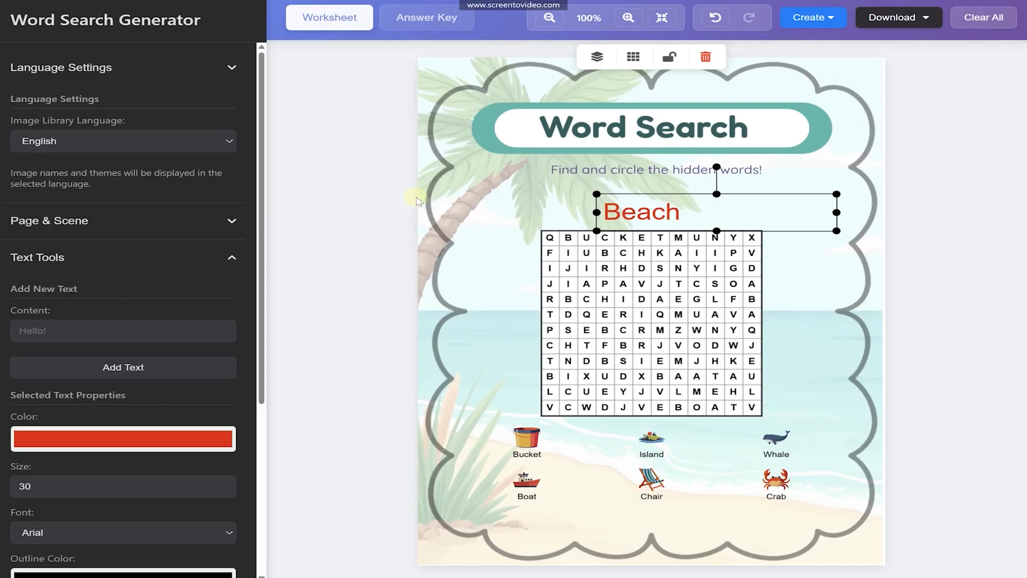
left_click_drag(838, 210, 686, 212)
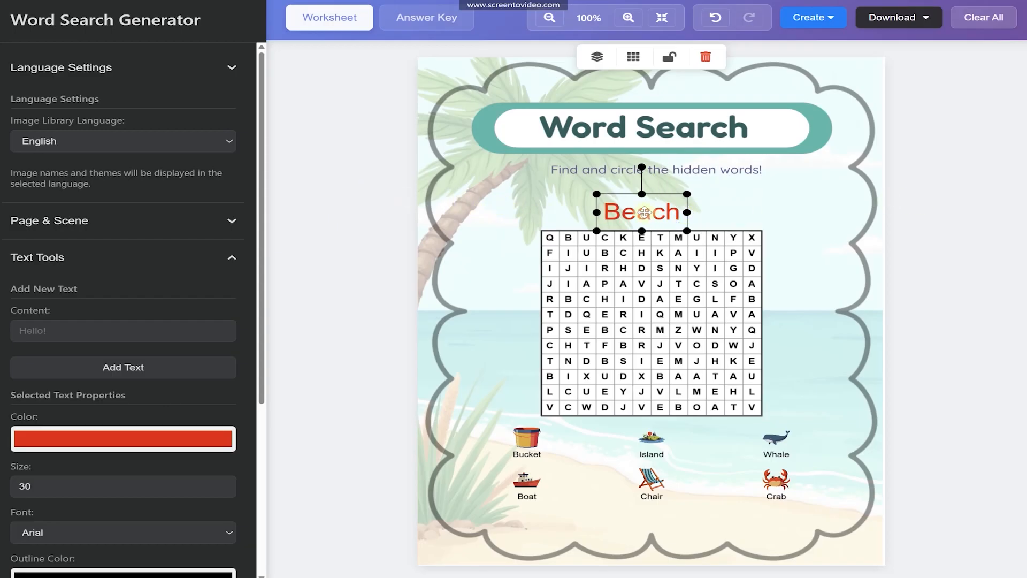
left_click(636, 57)
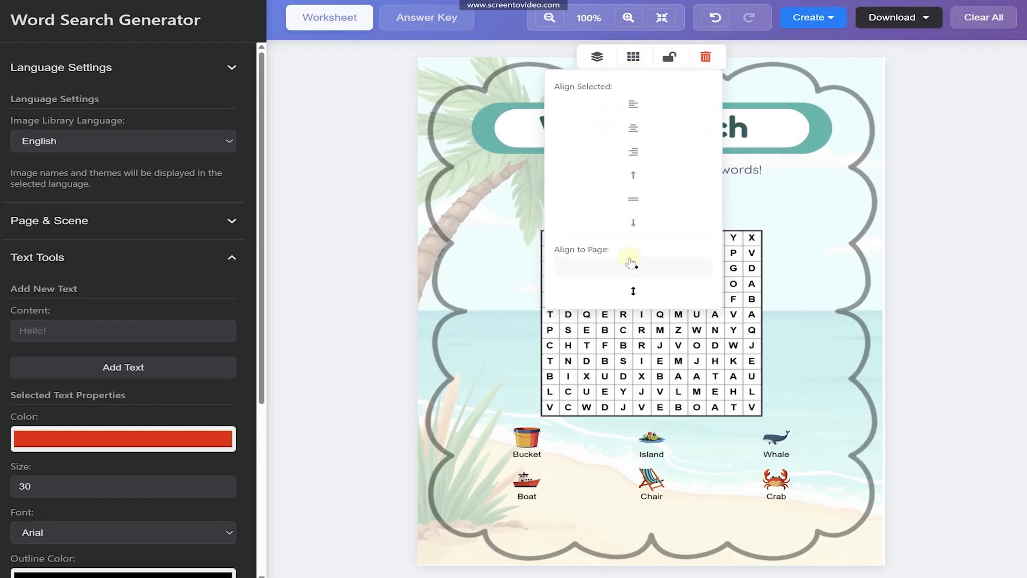
left_click(631, 263)
Lock the scalloped border, and enlarge the letter grid while shifting it and the Beach text upward
left_click(638, 324)
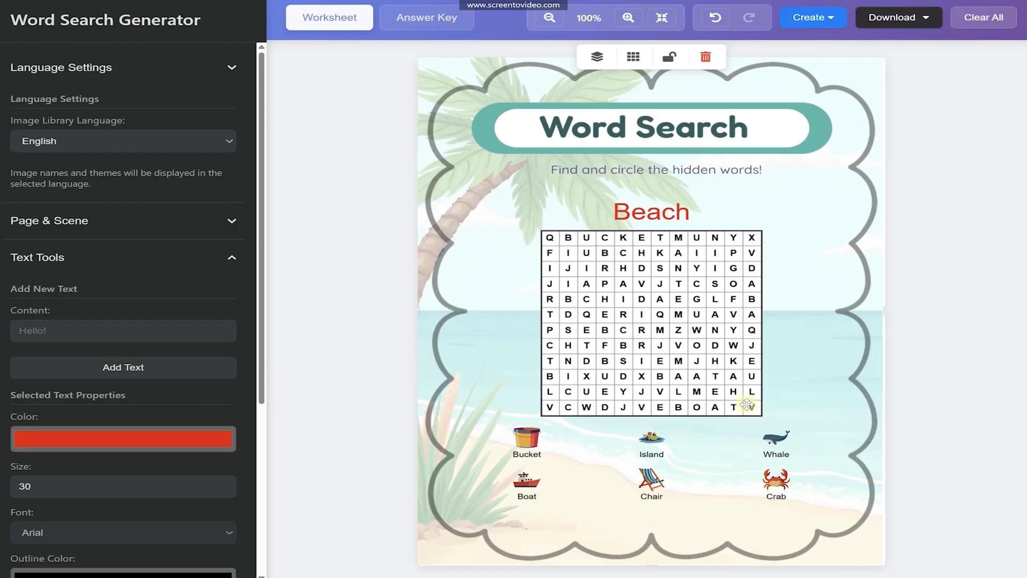
left_click(670, 57)
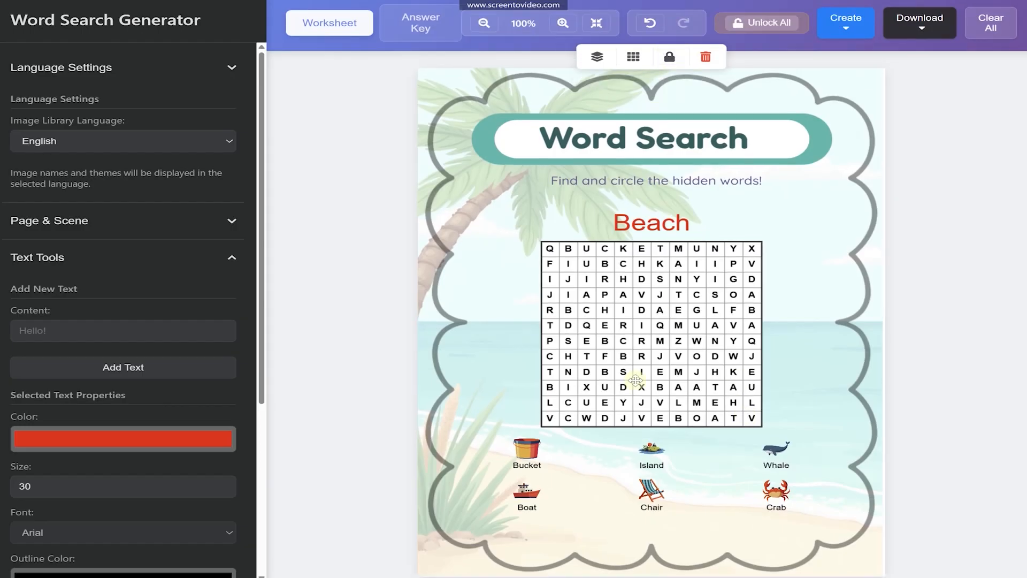
left_click(571, 354)
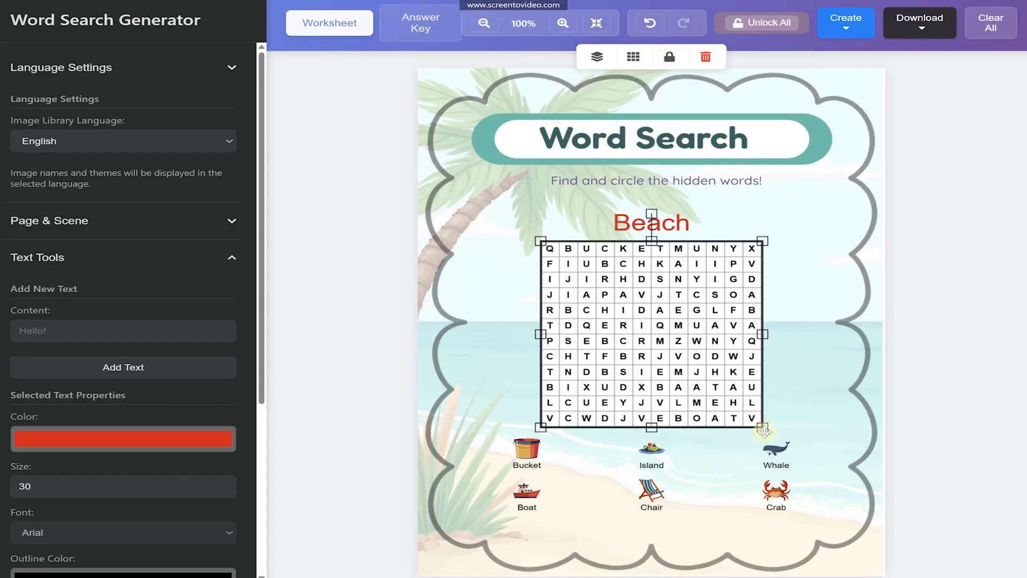
left_click_drag(763, 428, 794, 452)
left_click_drag(650, 223, 648, 201)
left_click_drag(659, 291, 646, 265)
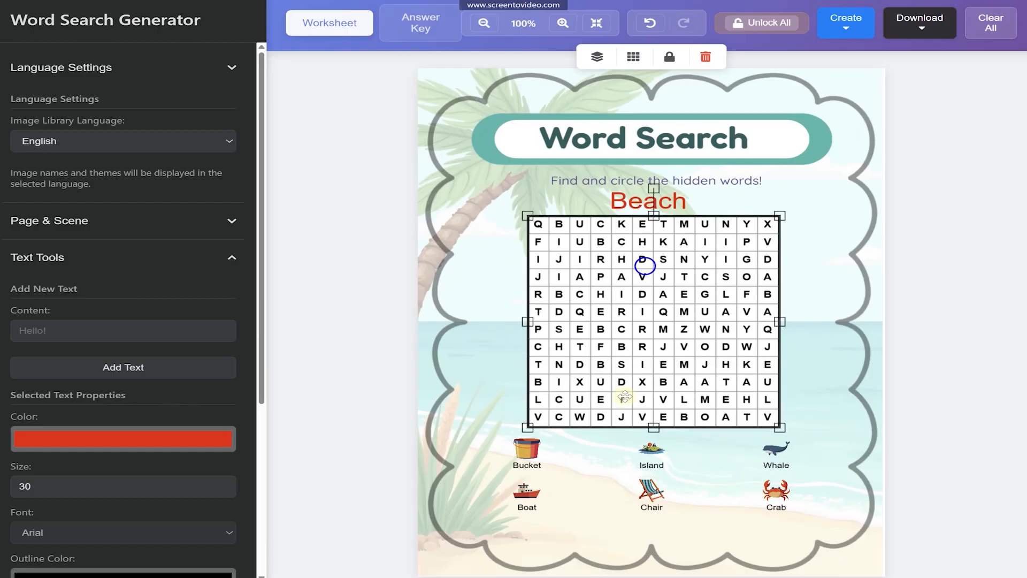
Lock the beach background and enlarge all six word images with their labels as a group
left_click(472, 434)
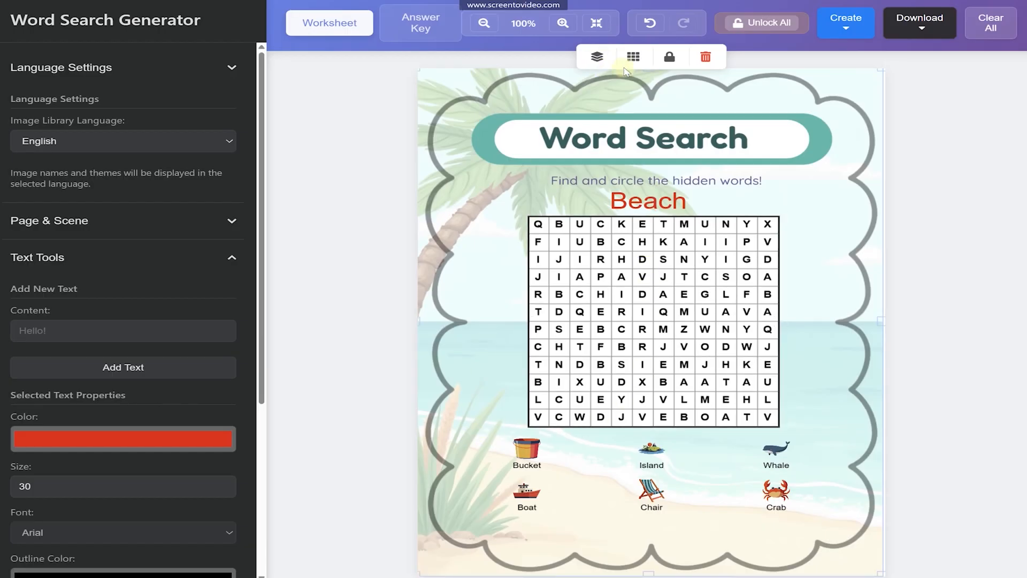
left_click(670, 59)
left_click_drag(487, 453, 876, 538)
left_click_drag(830, 502, 812, 510)
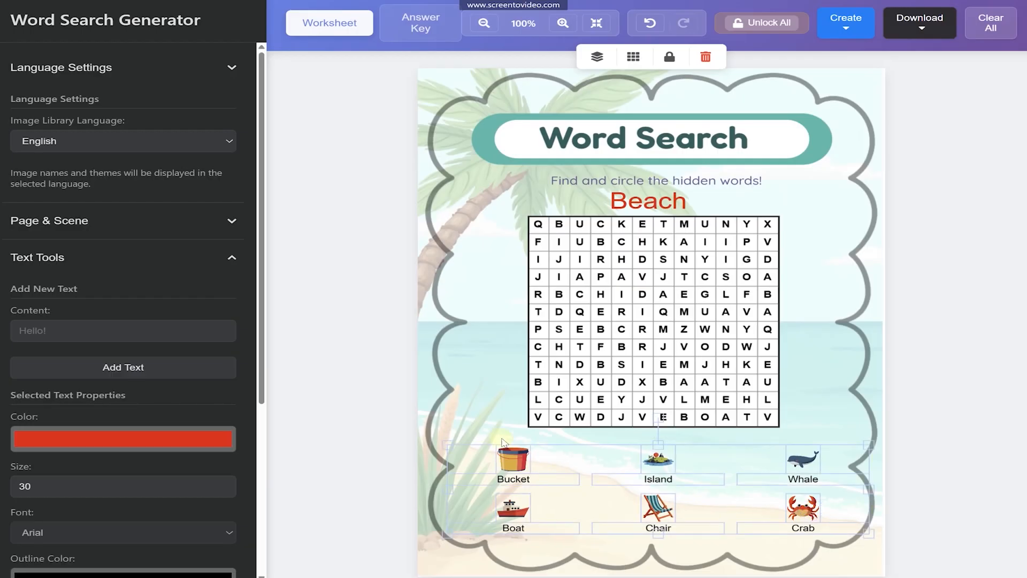
left_click(488, 427)
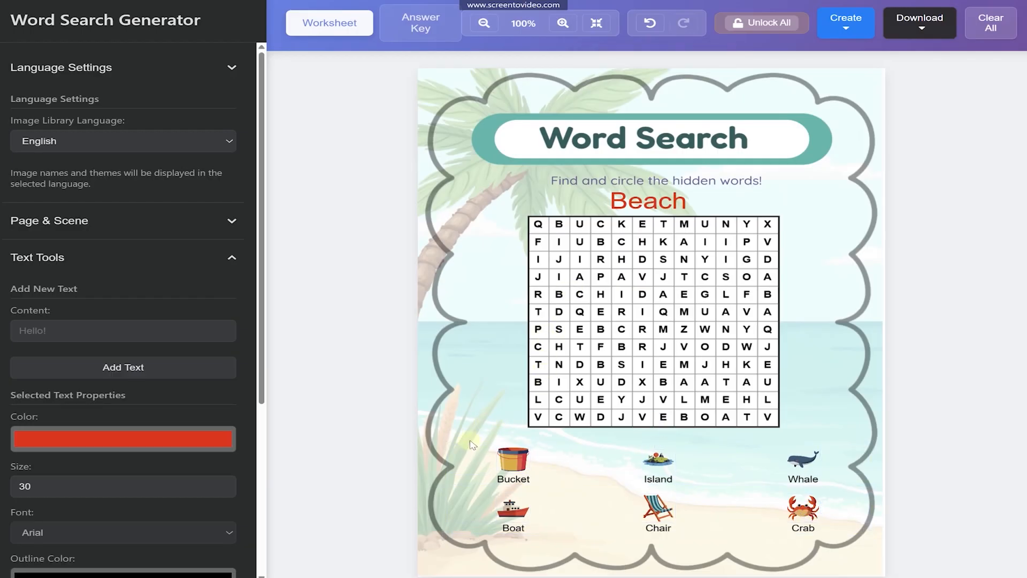
Move the Bucket/Boat and Whale/Crab columns inward, closer to the middle column of word images
left_click_drag(474, 427, 542, 526)
left_click_drag(797, 435, 813, 548)
left_click_drag(773, 516, 737, 516)
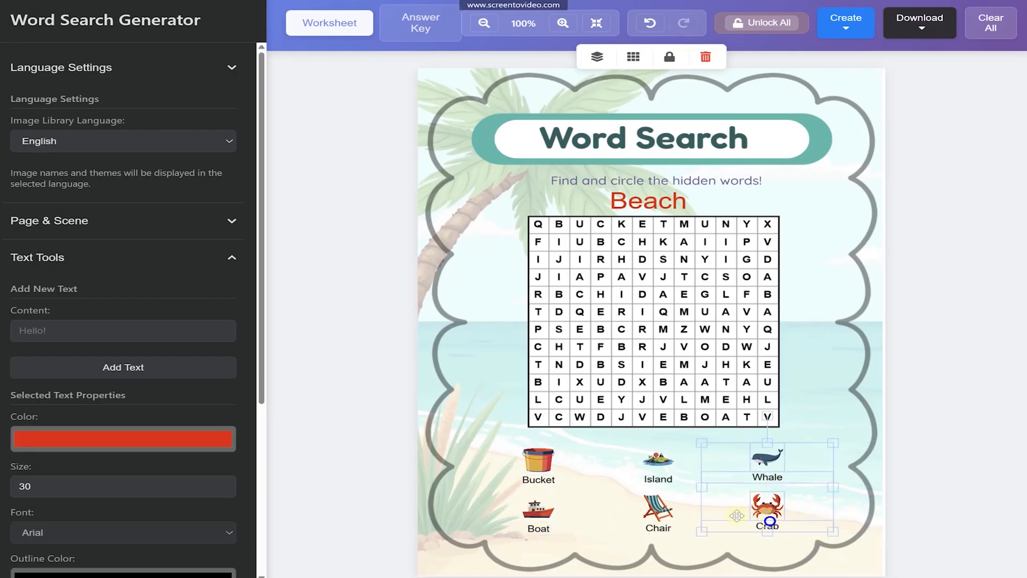
left_click(488, 400)
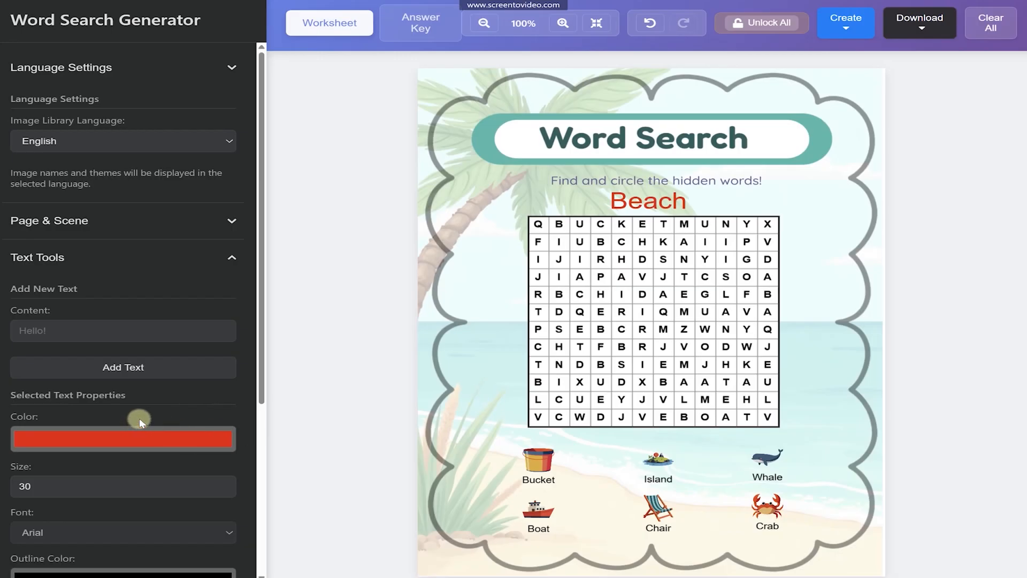
left_click(91, 257)
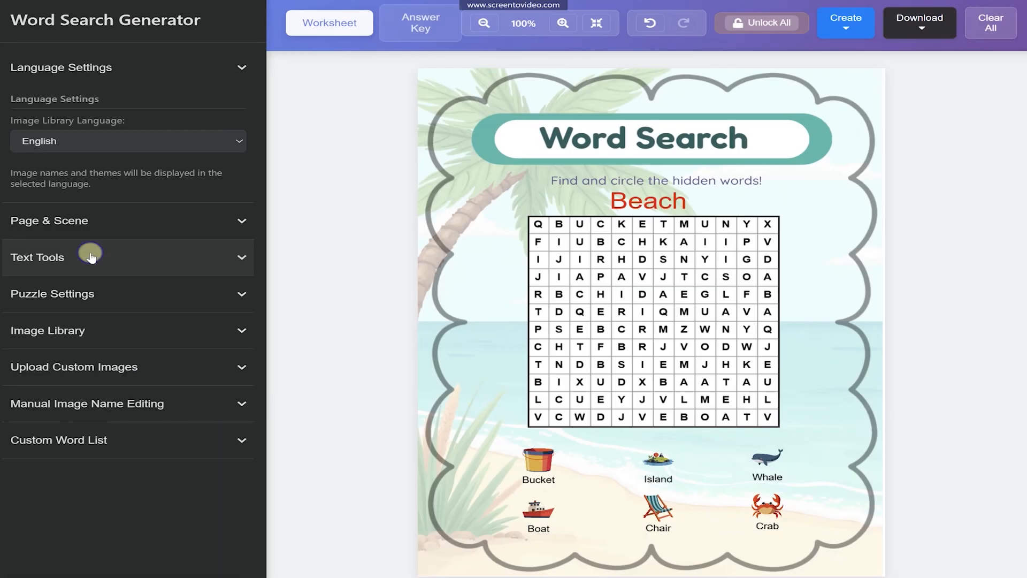
left_click(99, 296)
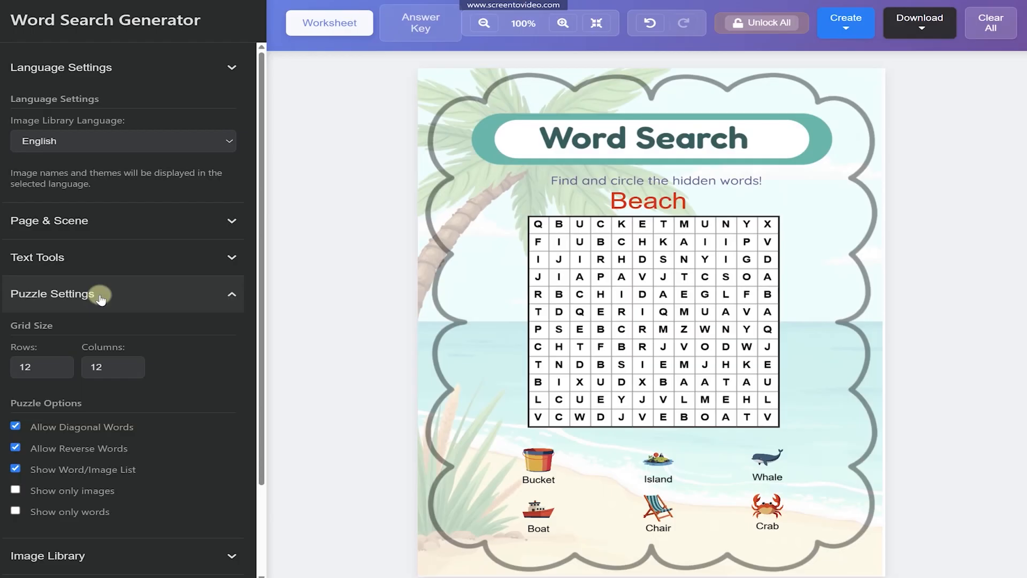
left_click(101, 297)
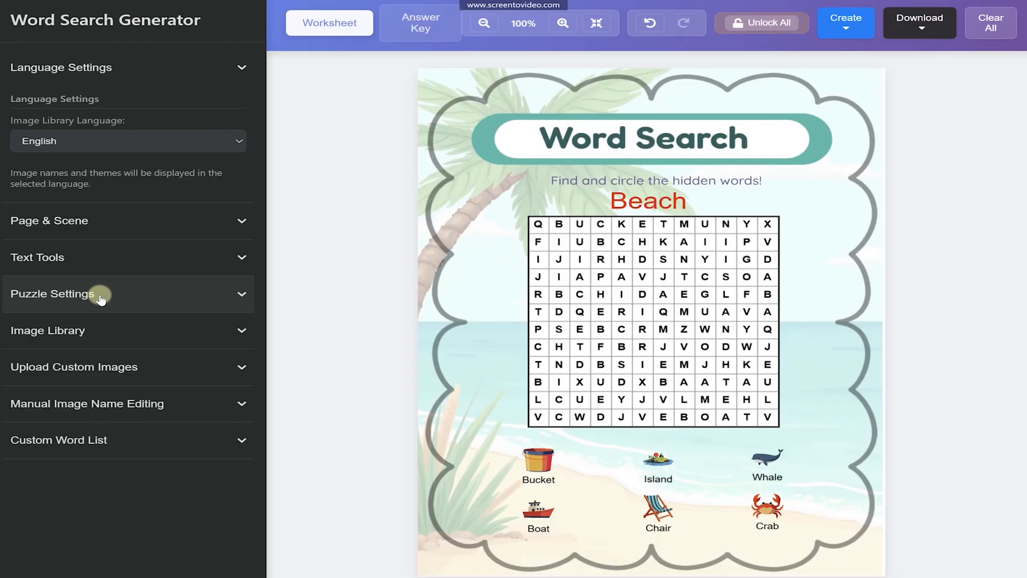
left_click(148, 375)
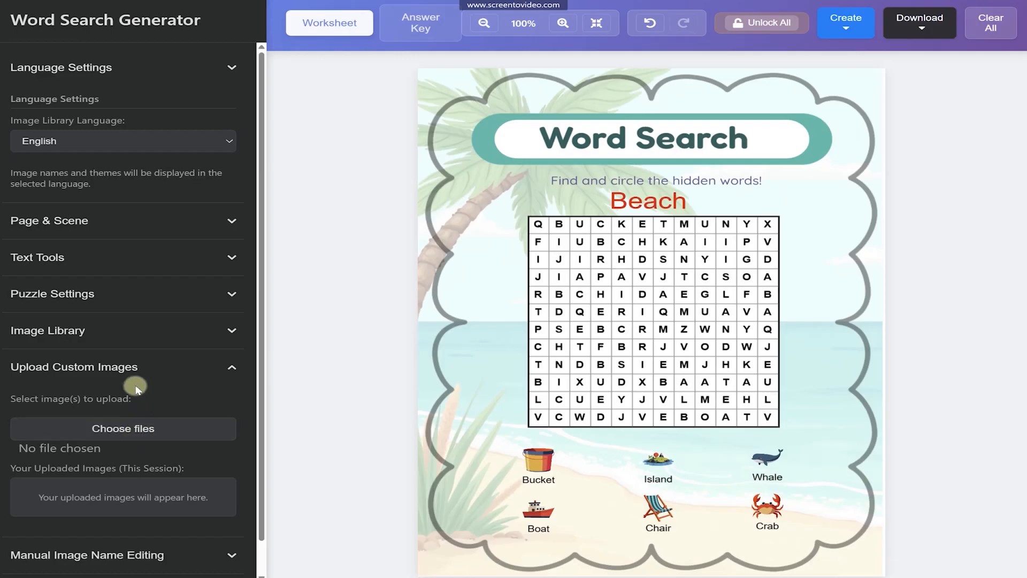
left_click(132, 370)
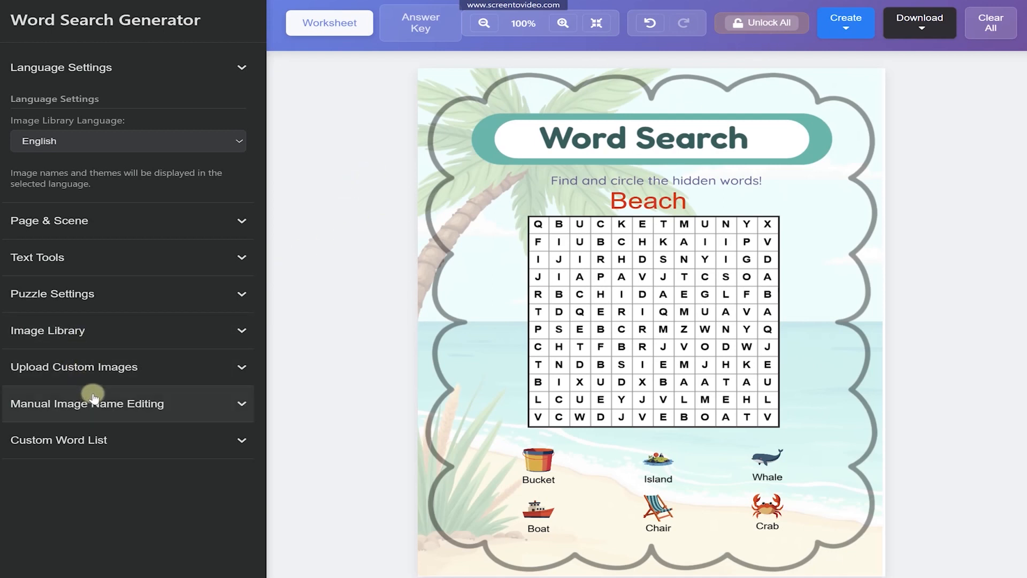
Set the puzzle options to show only images without the word/image list, and generate new worksheets
left_click(121, 302)
scroll(130, 328, "down", 2)
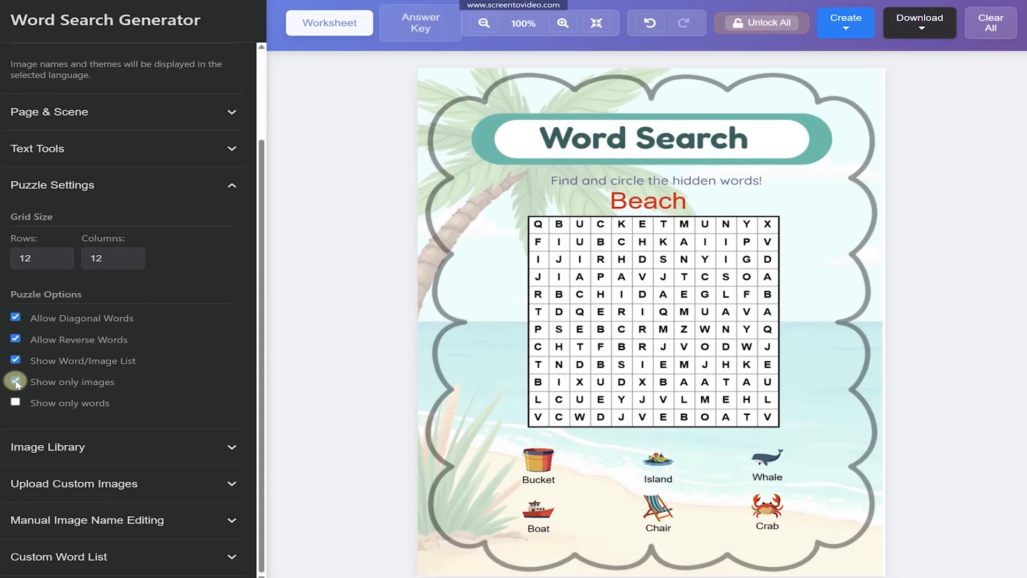
left_click(16, 361)
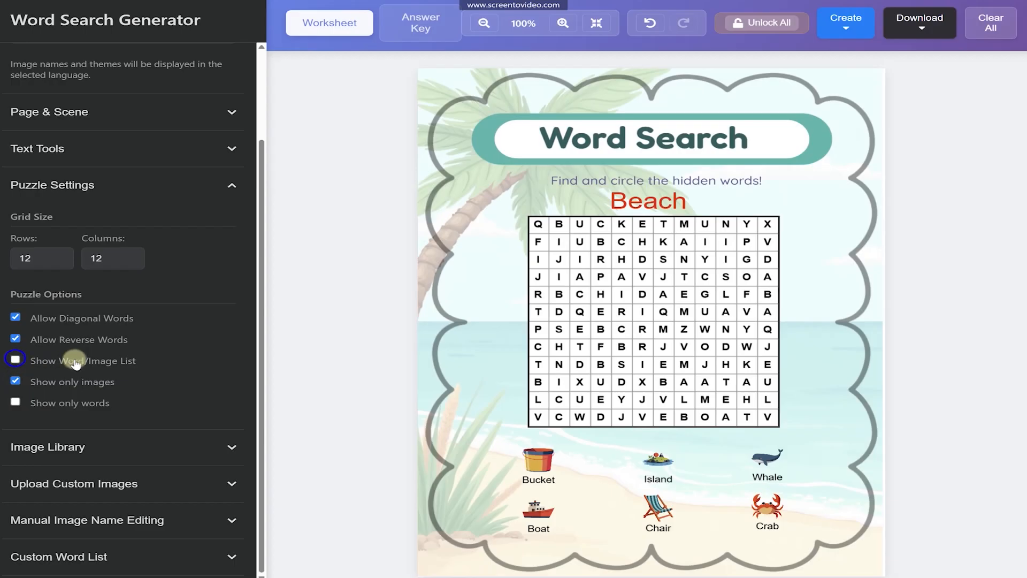
left_click(846, 26)
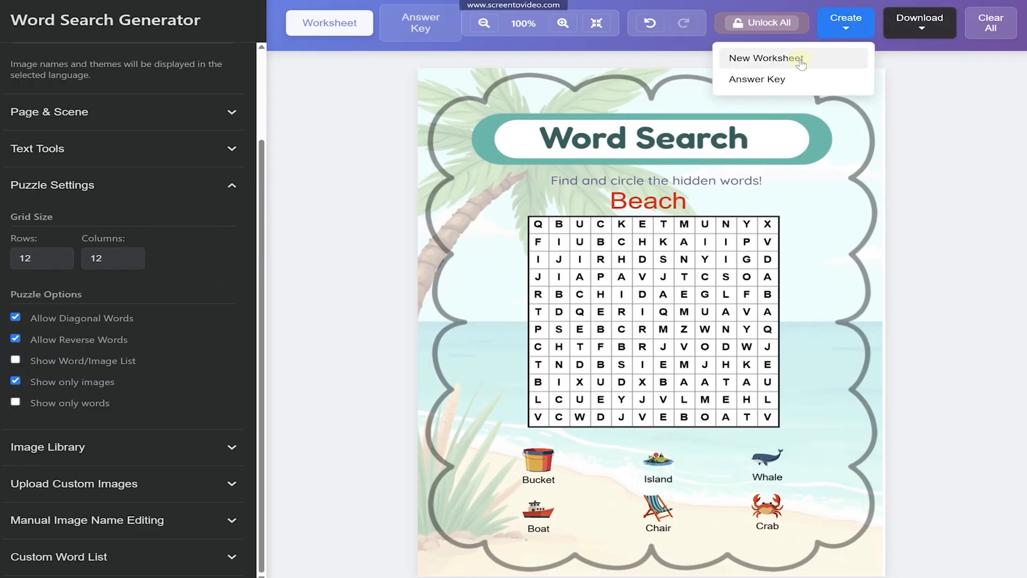
left_click(795, 60)
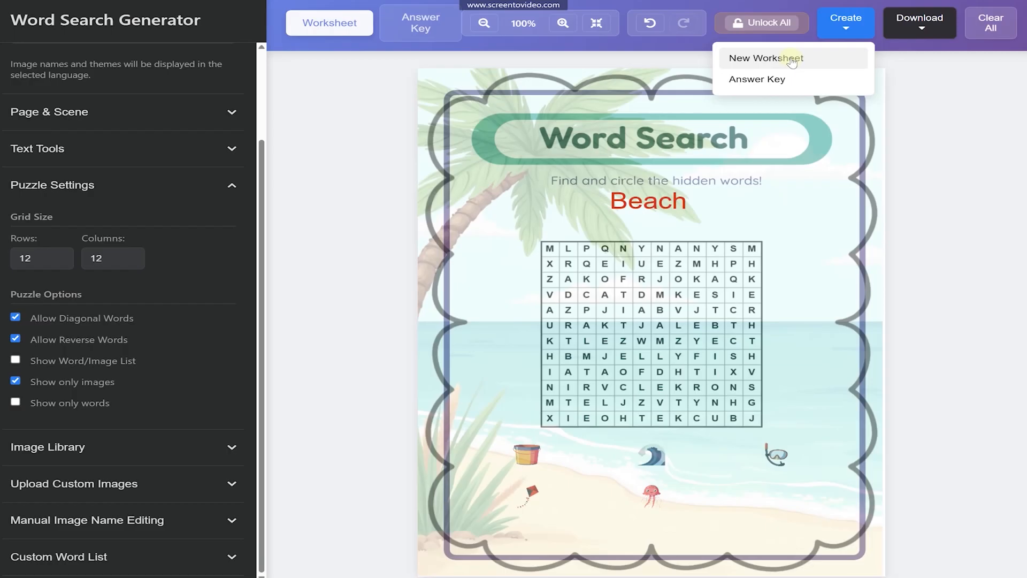
left_click(792, 60)
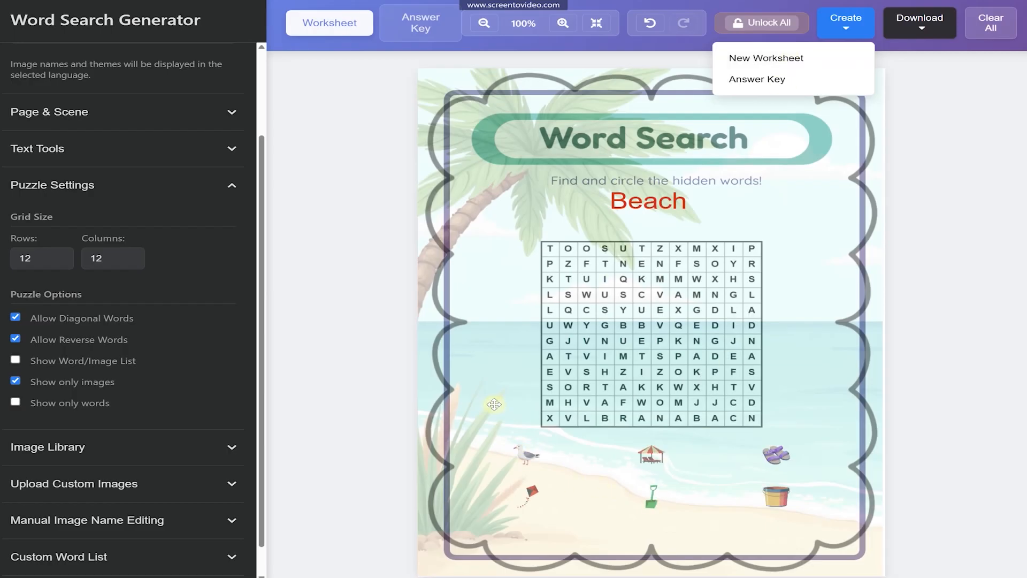
Delete the purple page frame and enlarge the six word images below the grid as a group
left_click(494, 404)
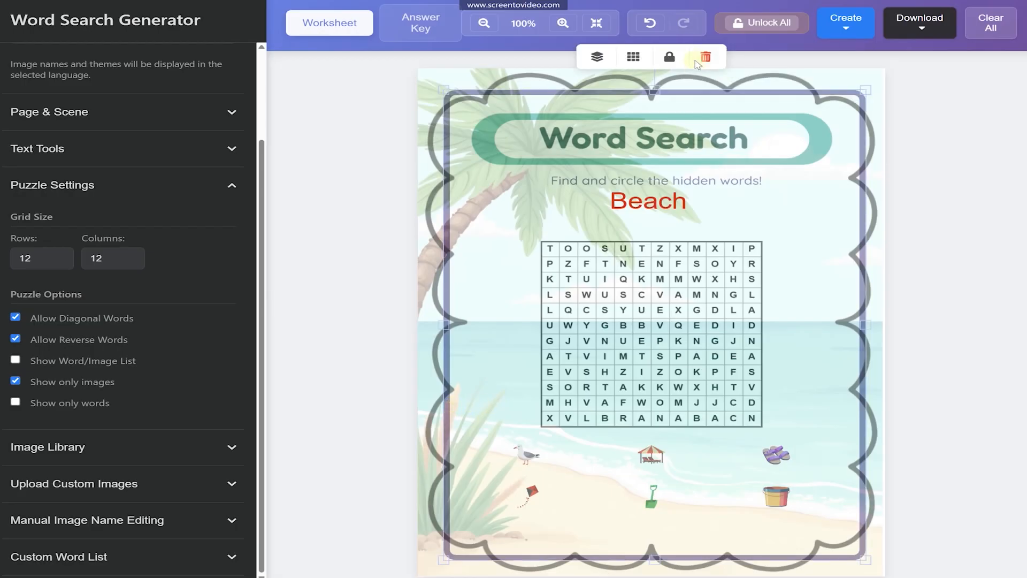
left_click(706, 57)
left_click_drag(507, 457, 806, 523)
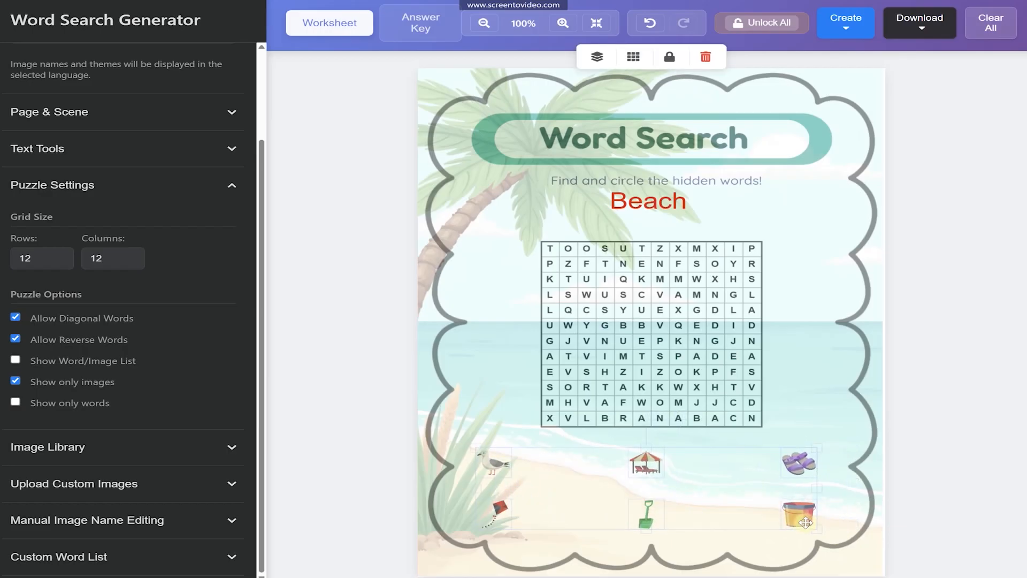
Move the outer columns of word images inward and center the umbrella and shovel column between them
left_click_drag(476, 447, 487, 540)
left_click(487, 426)
left_click_drag(464, 503, 547, 507)
left_click(784, 438)
left_click_drag(784, 438, 742, 523)
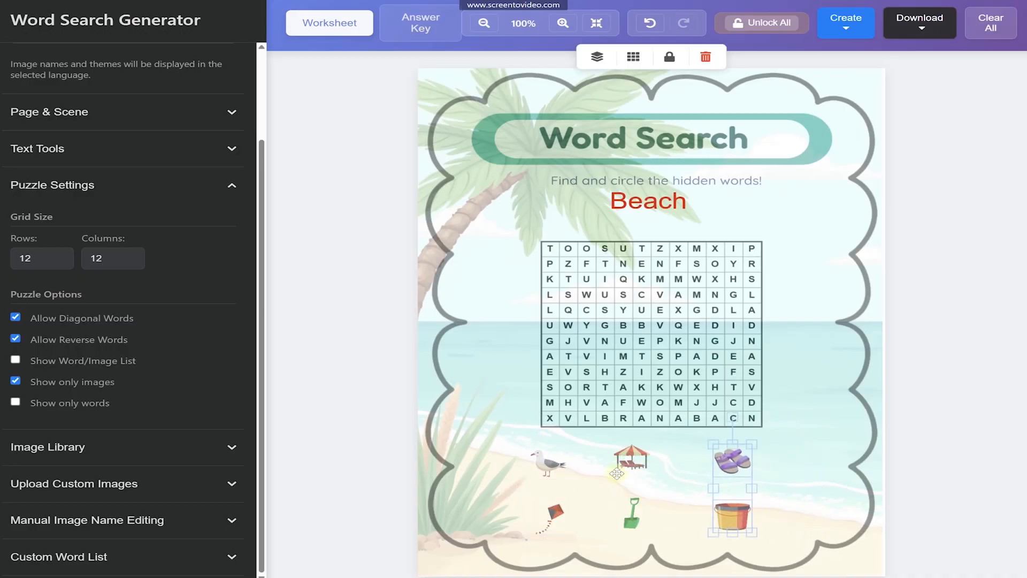
left_click_drag(616, 438, 642, 518)
left_click(786, 390)
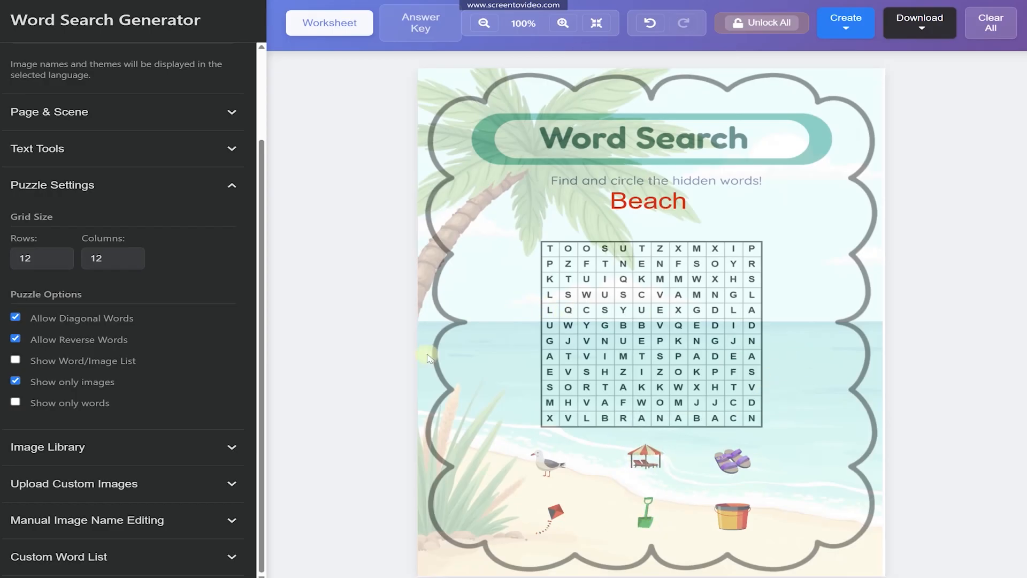
Switch the puzzle options to show only words and generate a new worksheet
left_click(16, 402)
left_click(846, 24)
left_click(823, 60)
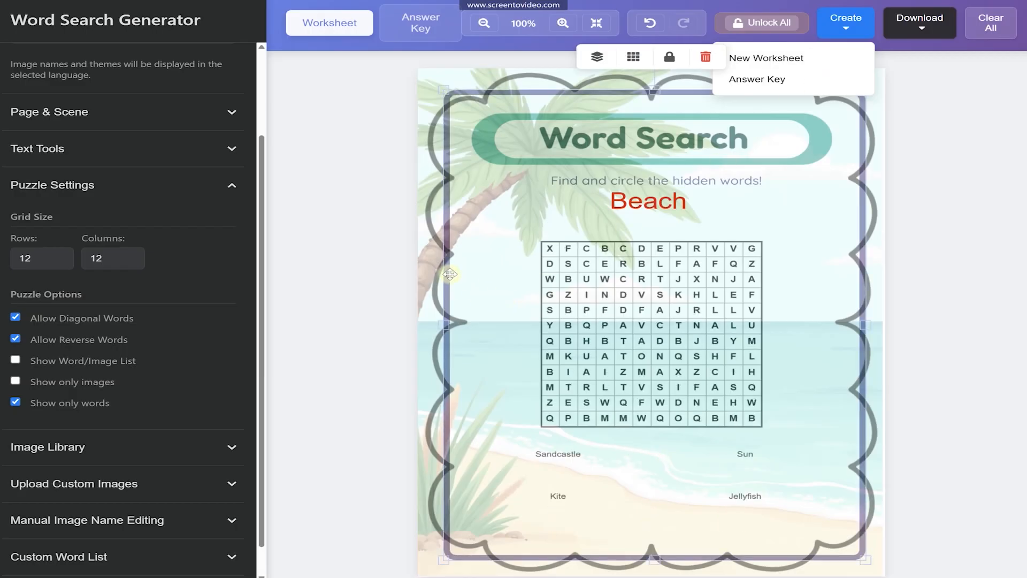
Delete the purple page frame and enlarge the four words below the grid as a group
left_click(708, 57)
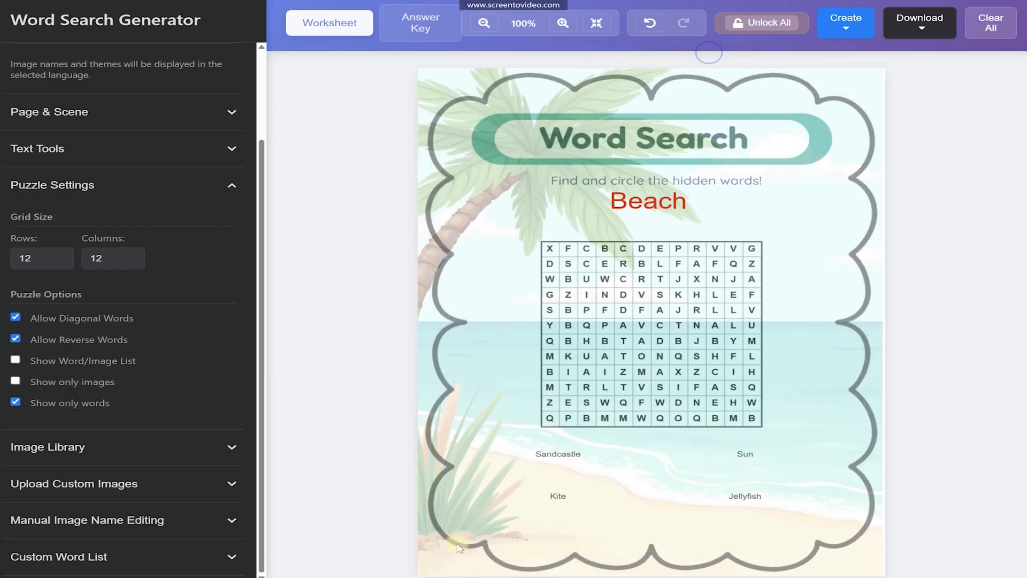
left_click(506, 451)
left_click(456, 488)
left_click_drag(496, 450, 765, 516)
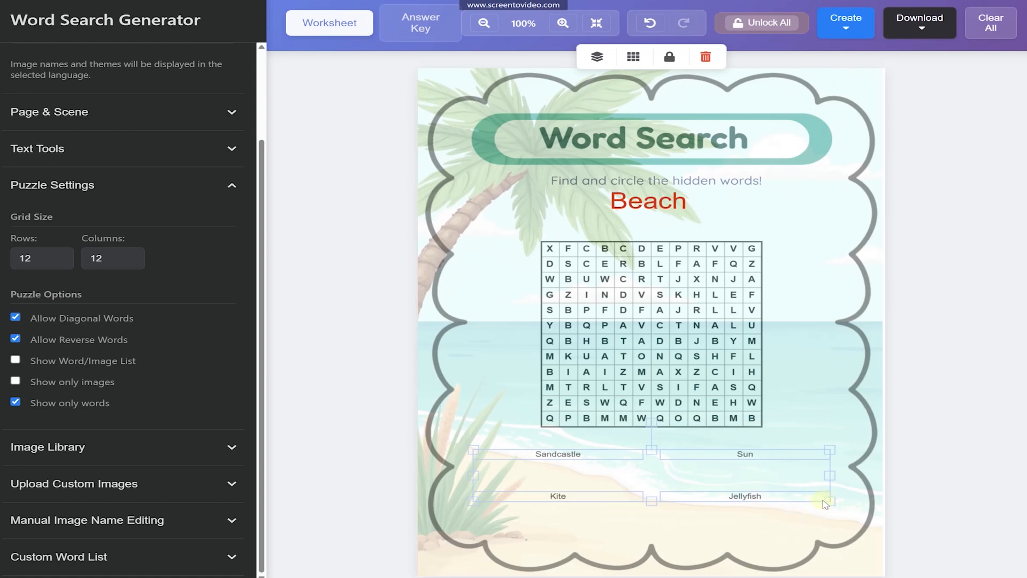
left_click_drag(827, 502, 953, 553)
Move the enlarged words inward so both columns sit evenly below the grid, inside the cloud border
left_click_drag(862, 515, 780, 514)
left_click_drag(475, 415, 564, 516)
left_click_drag(782, 436, 744, 518)
left_click(486, 367)
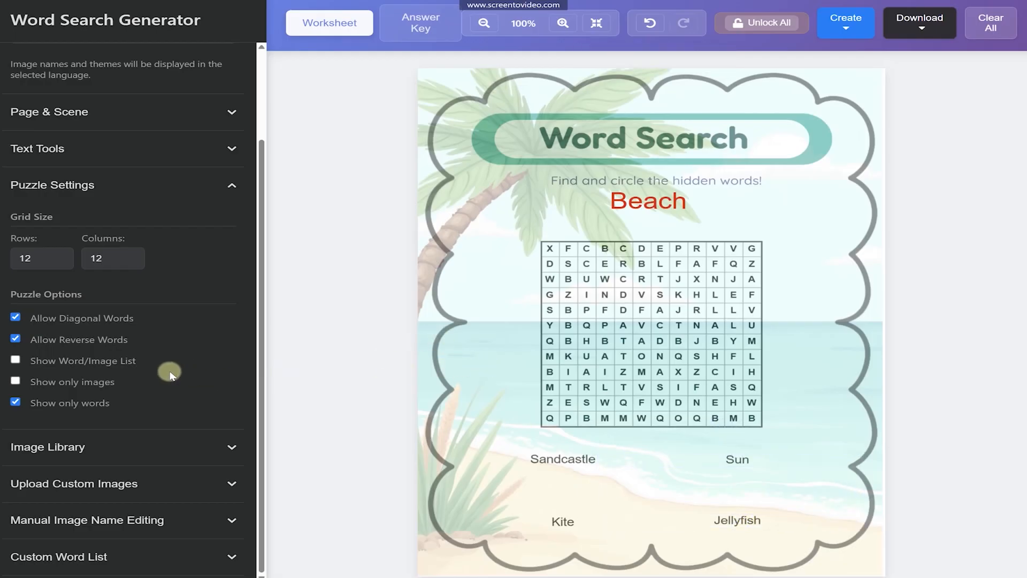
Turn off showing only words and enable editing image names before generating
left_click(16, 404)
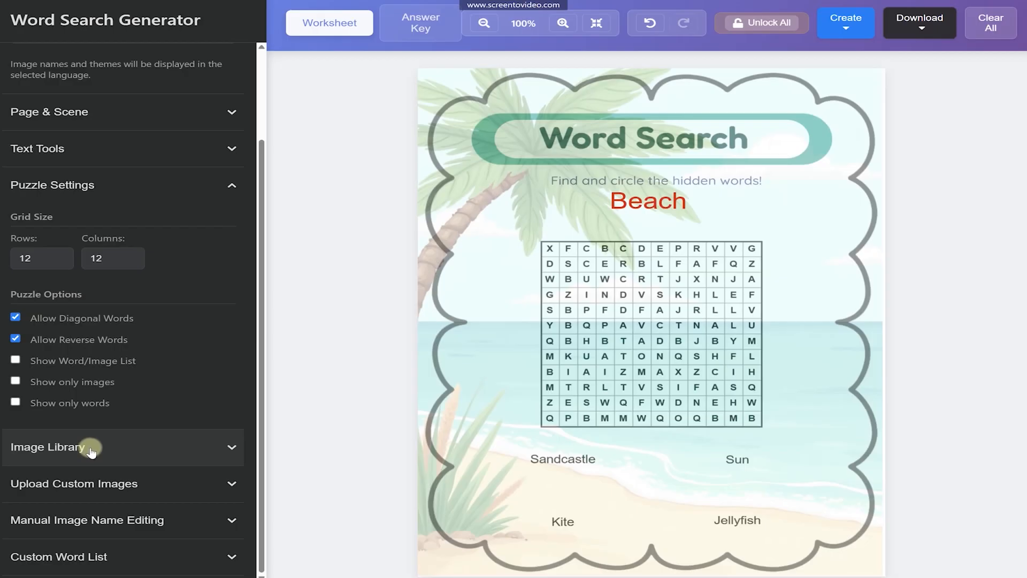
left_click(107, 521)
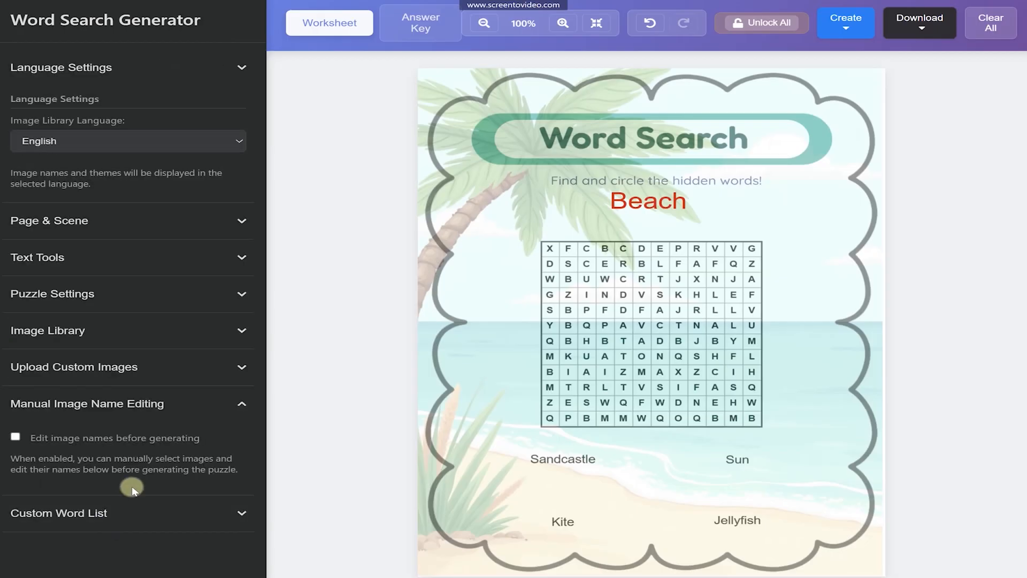
left_click(15, 437)
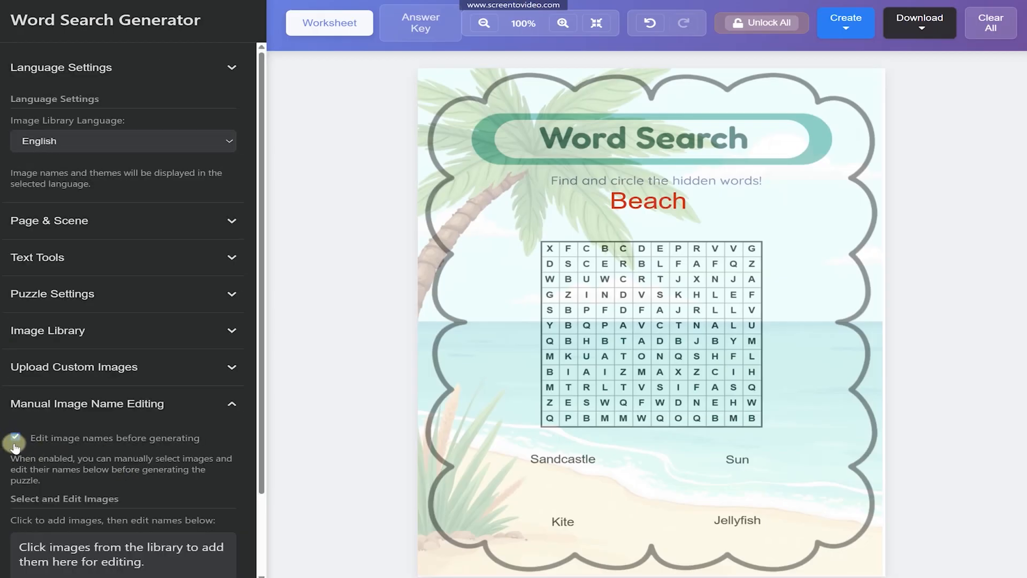
scroll(114, 394, "down", 2)
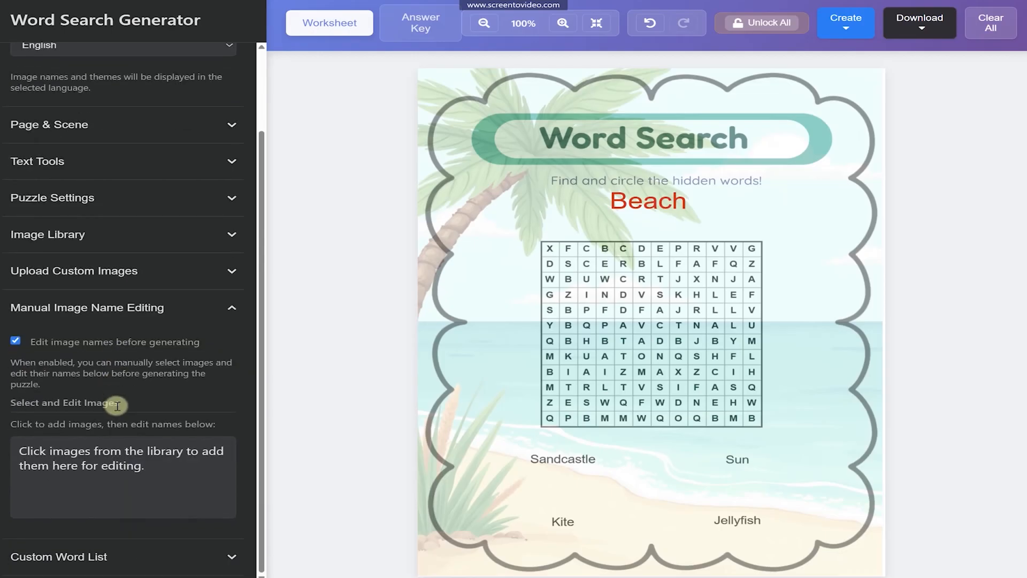
Filter the individual image selection in the image library by the At the Supermarket theme
scroll(110, 399, "up", 2)
left_click(129, 336)
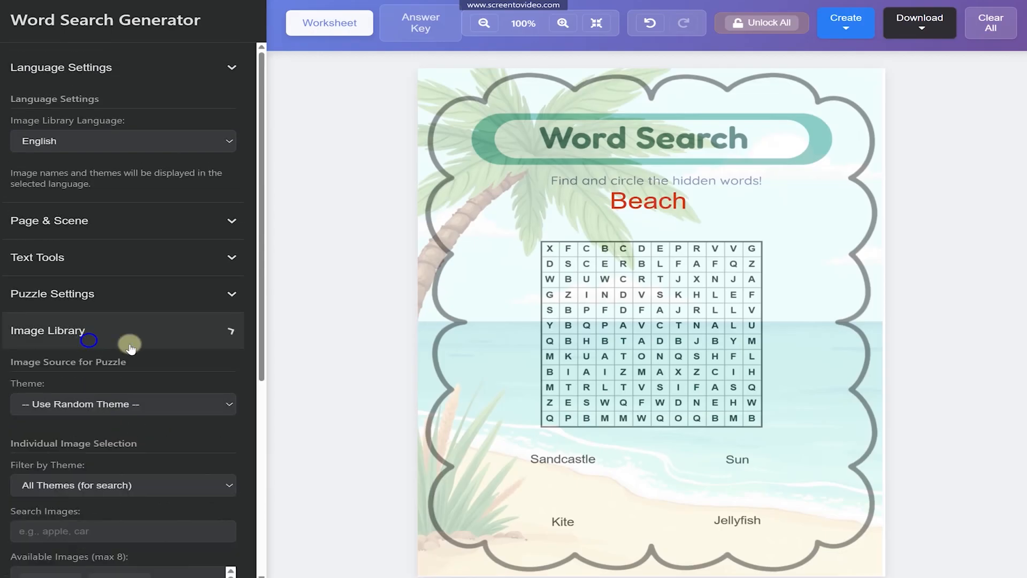
scroll(140, 348, "down", 5)
left_click(114, 211)
left_click(114, 211)
left_click(112, 209)
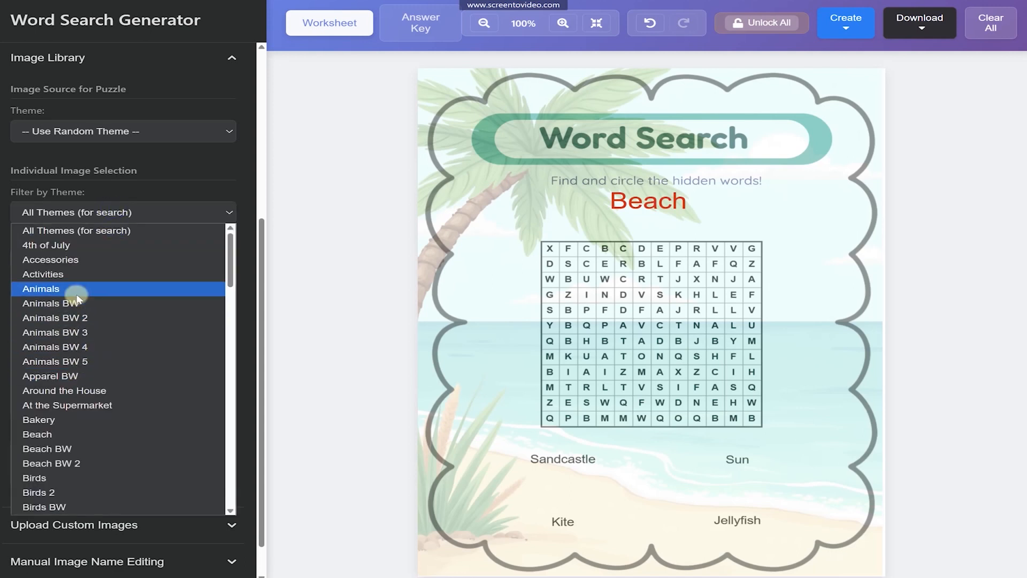
left_click(83, 407)
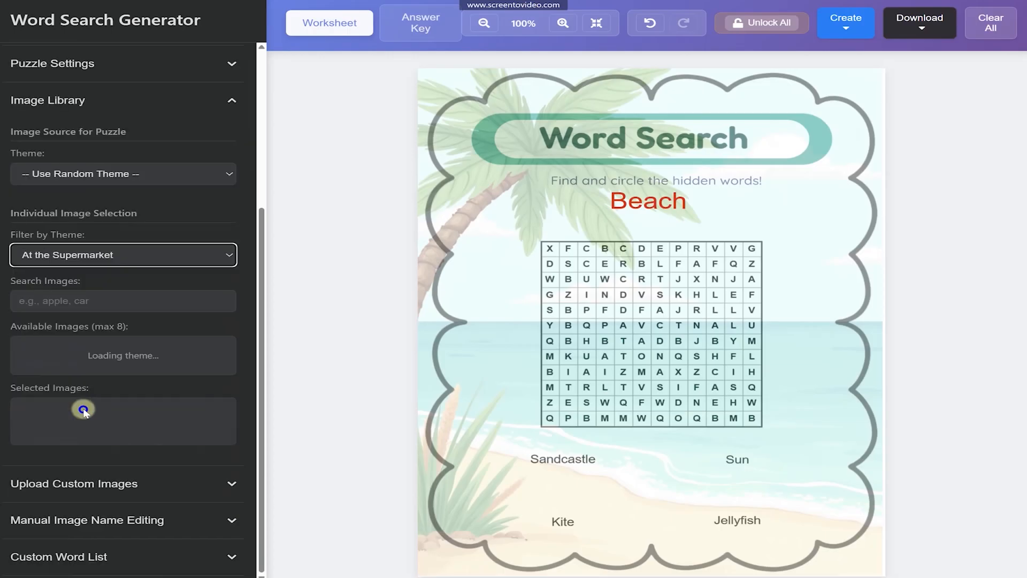
Add the apple image for manual name editing and rename it Apples
scroll(98, 370, "down", 1)
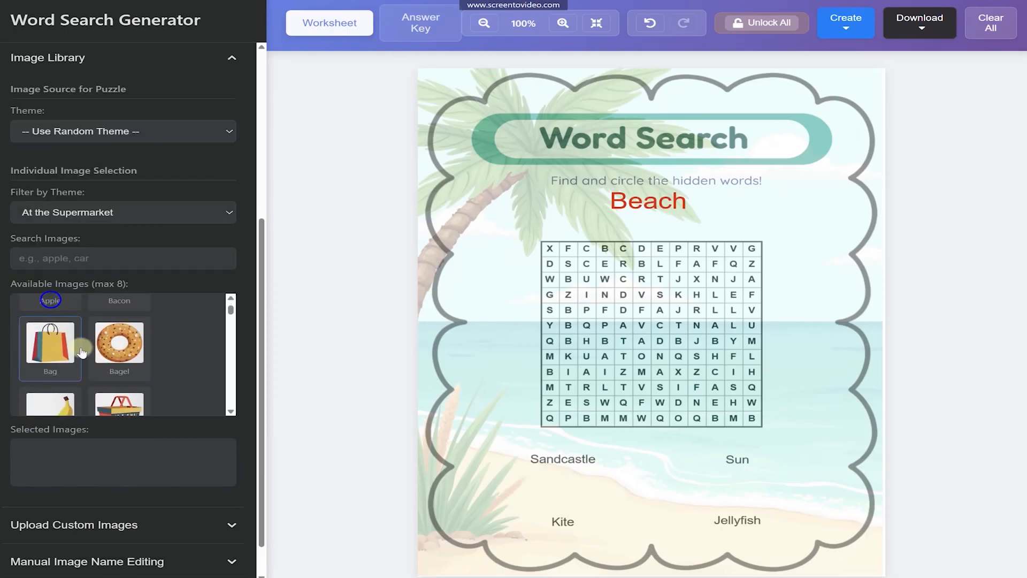
scroll(101, 486, "down", 1)
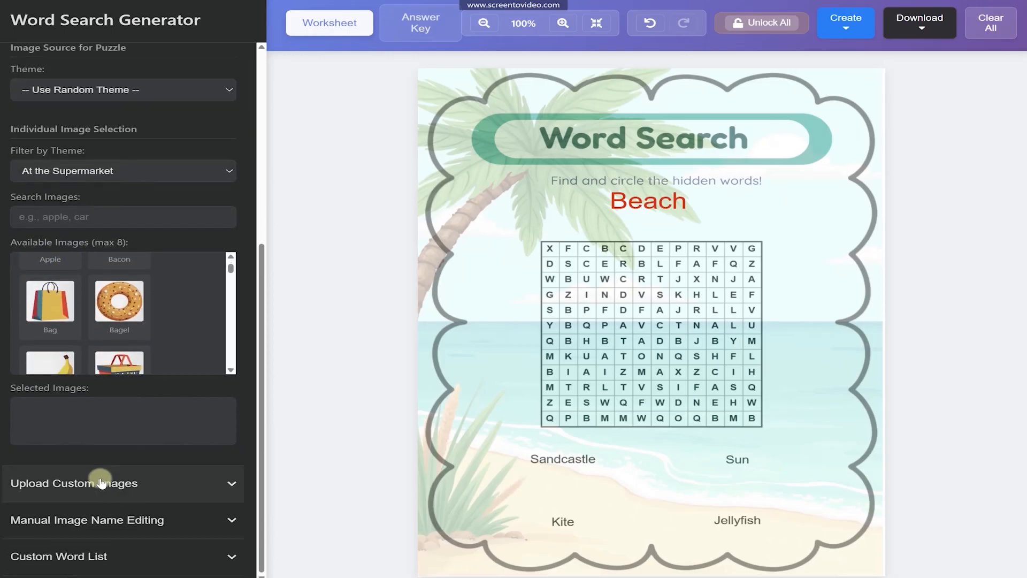
left_click(92, 532)
left_click(131, 464)
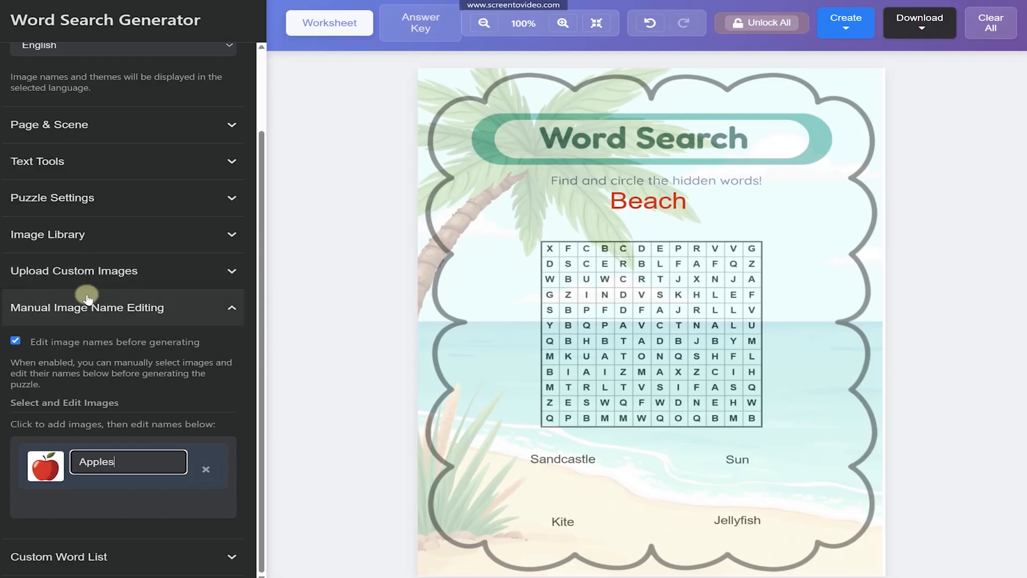
Add the banana, bread, cake and carrot images from the At the Supermarket theme for name editing
left_click(108, 236)
scroll(121, 316, "down", 3)
scroll(145, 386, "down", 1)
scroll(152, 381, "down", 1)
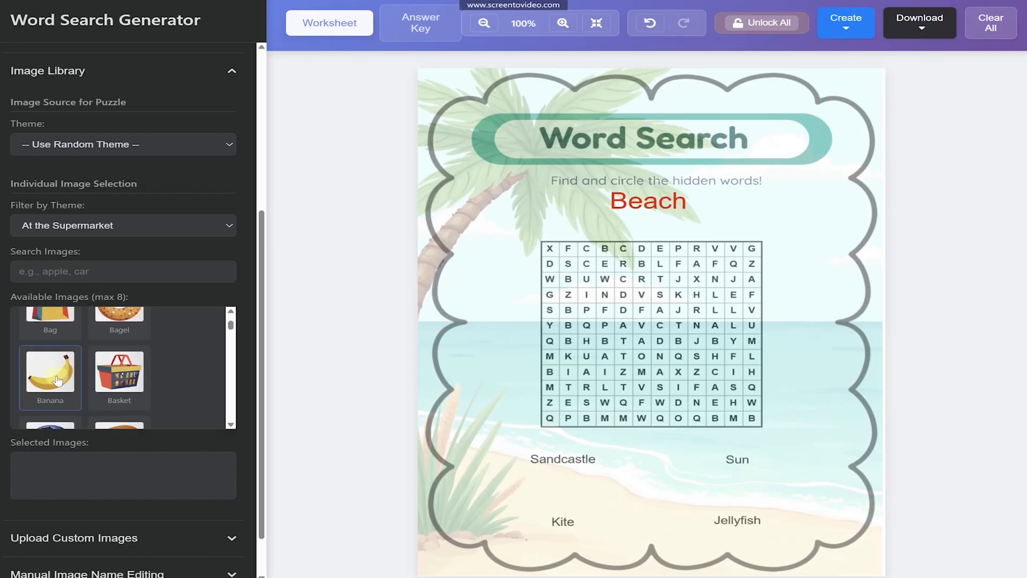
scroll(97, 364, "down", 2)
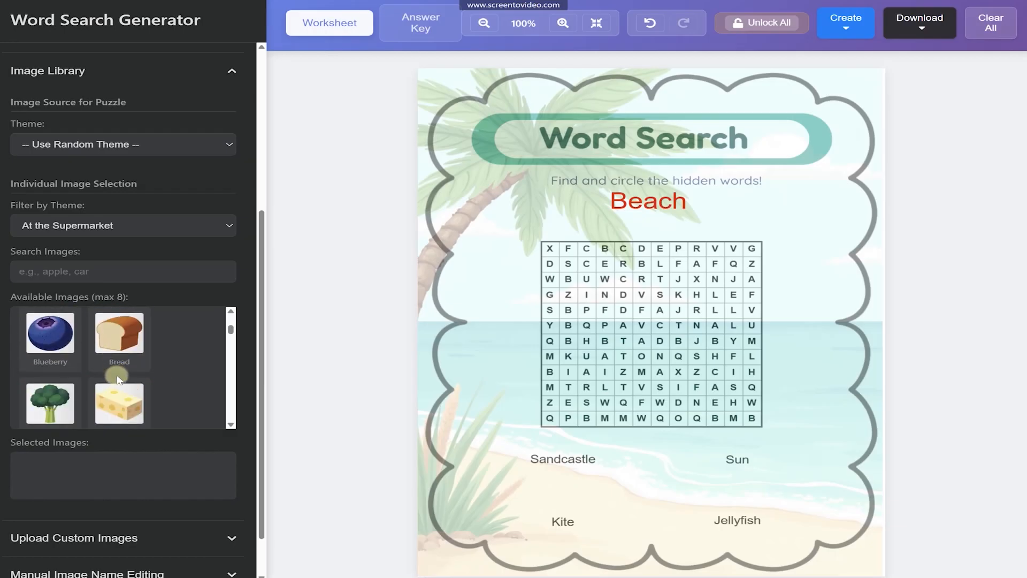
scroll(111, 349, "down", 2)
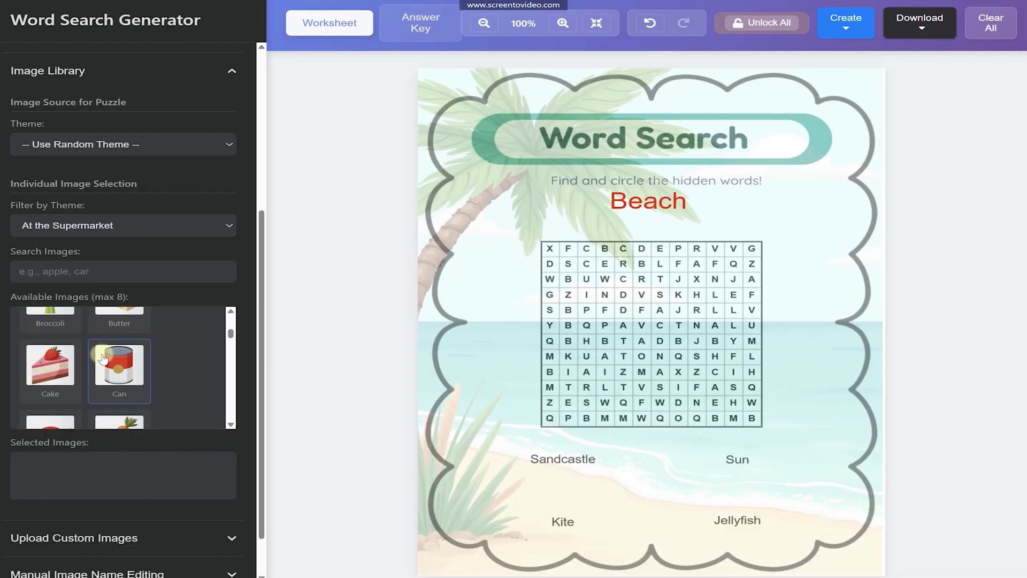
scroll(54, 370, "down", 1)
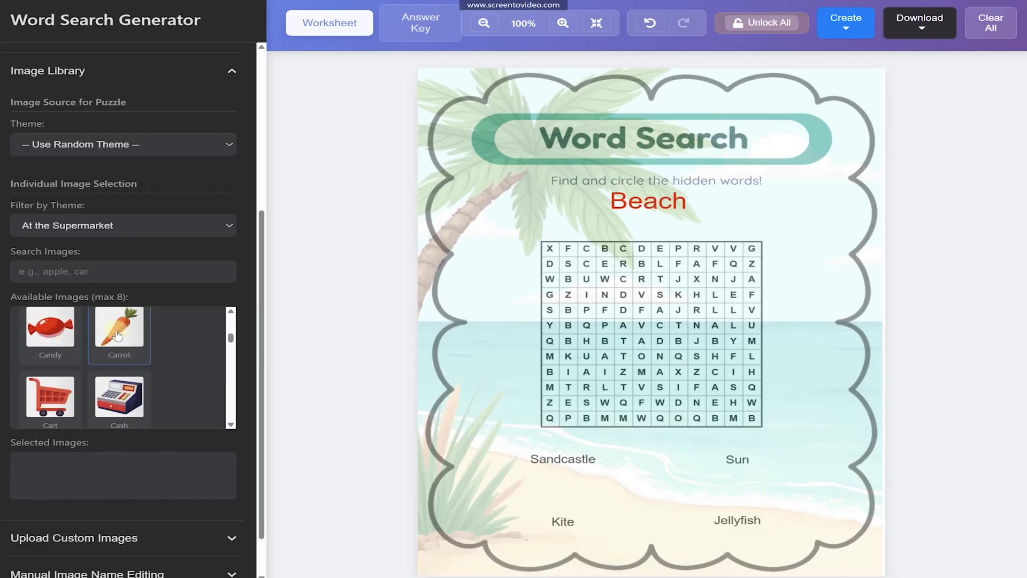
scroll(194, 471, "down", 1)
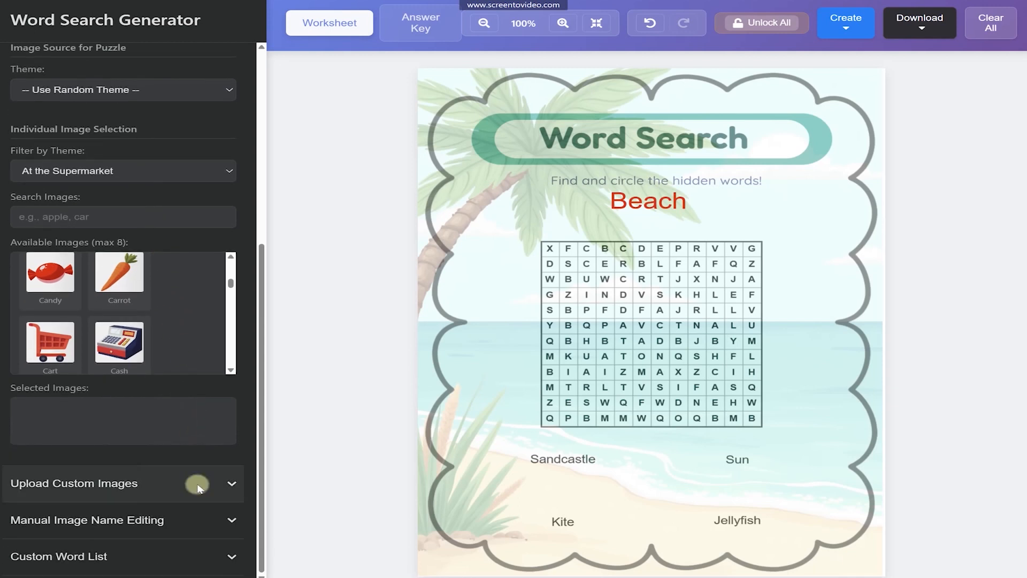
Rename the banana, bread, cake and carrot images to Banan, Breading, Cakel and Carroten
left_click(137, 527)
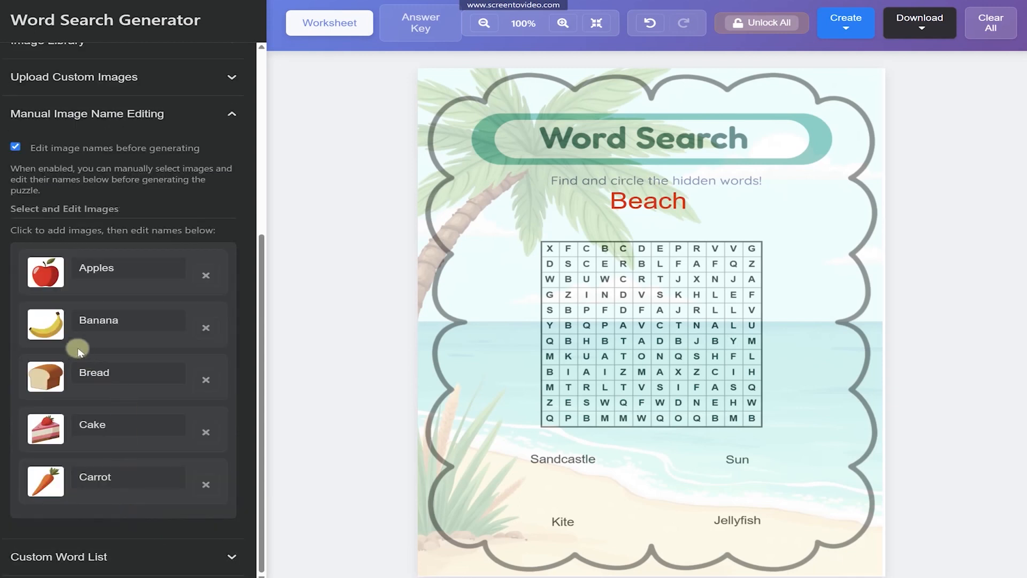
left_click(133, 318)
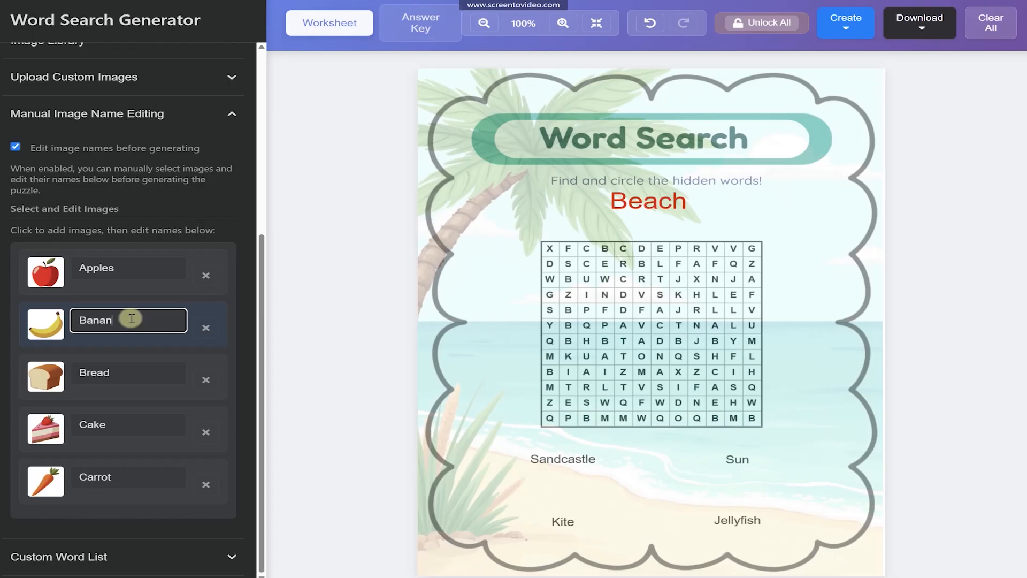
left_click(125, 374)
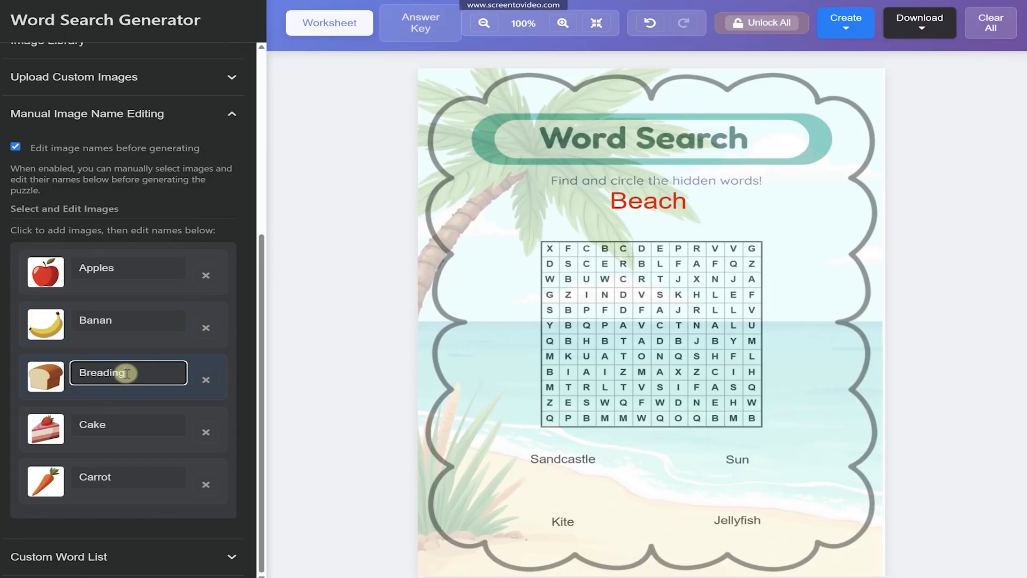
left_click(124, 432)
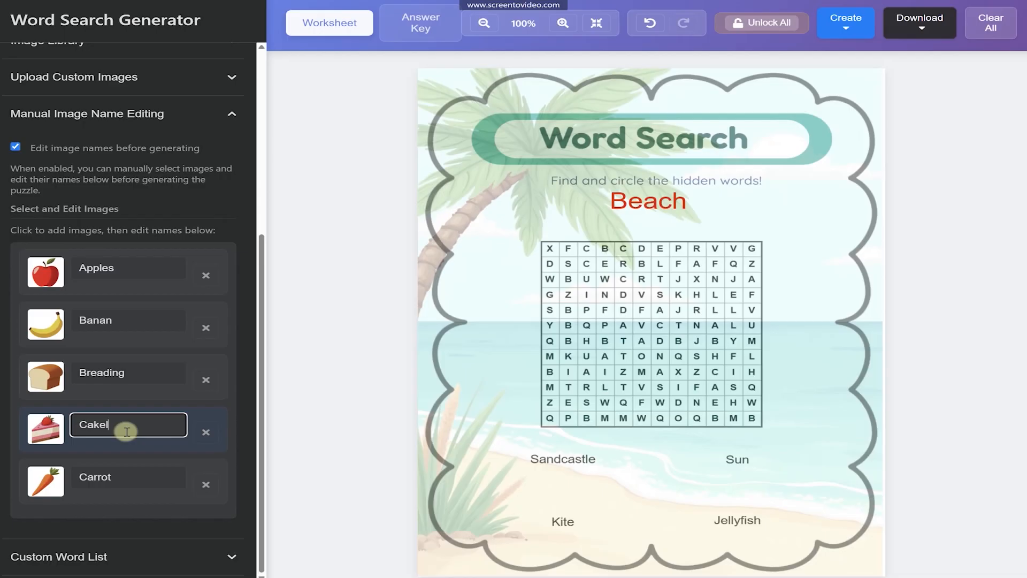
left_click(122, 481)
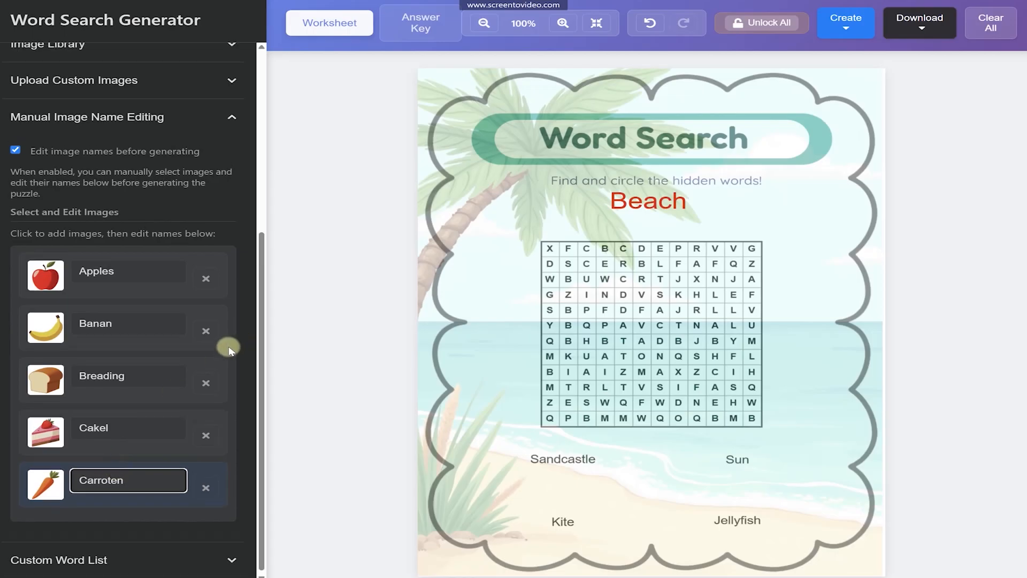
Generate a new worksheet from the five renamed supermarket images
scroll(241, 345, "up", 2)
left_click(846, 27)
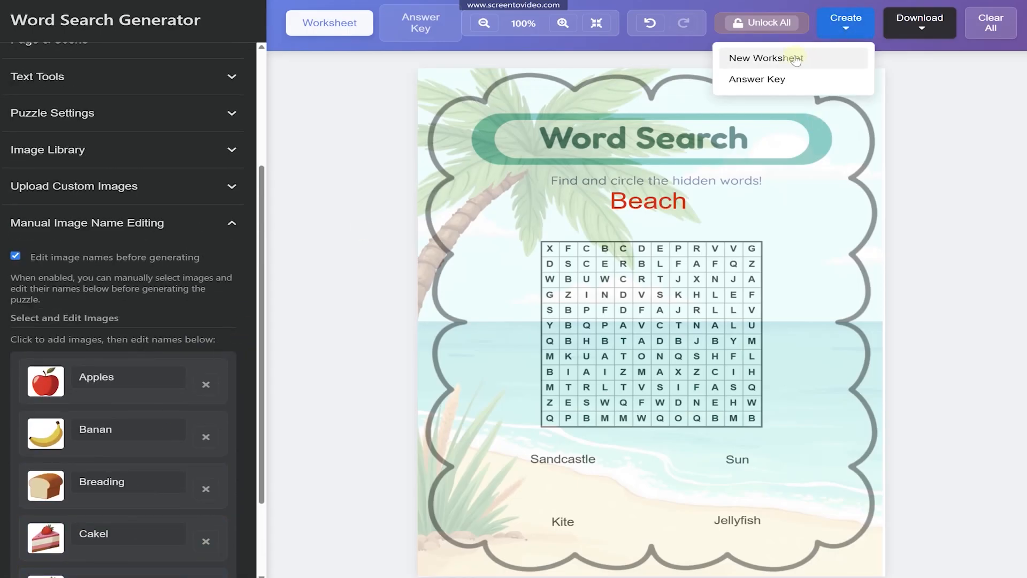
left_click(776, 59)
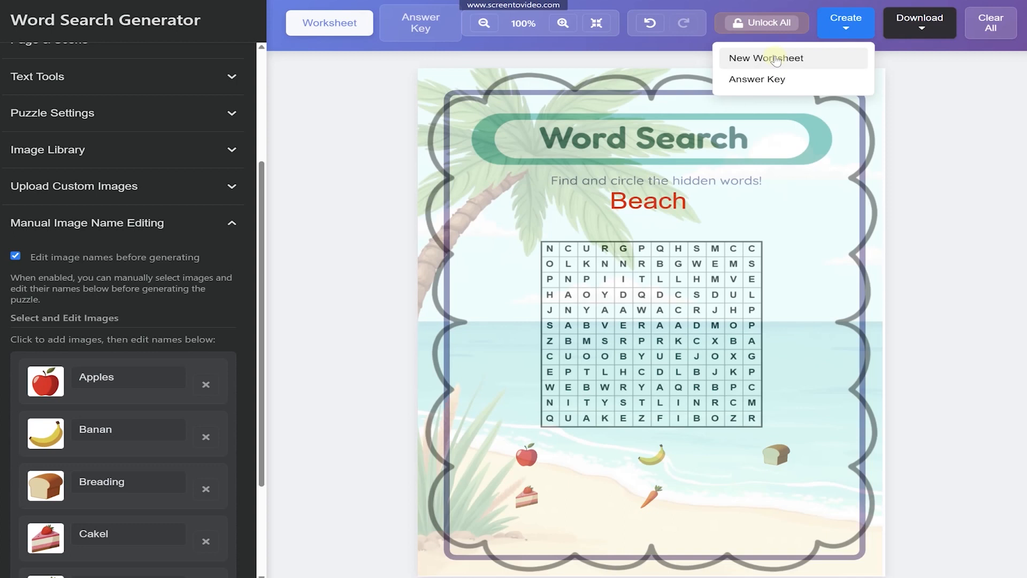
Turn on the word/image list in the puzzle options and generate a new worksheet
scroll(70, 224, "up", 3)
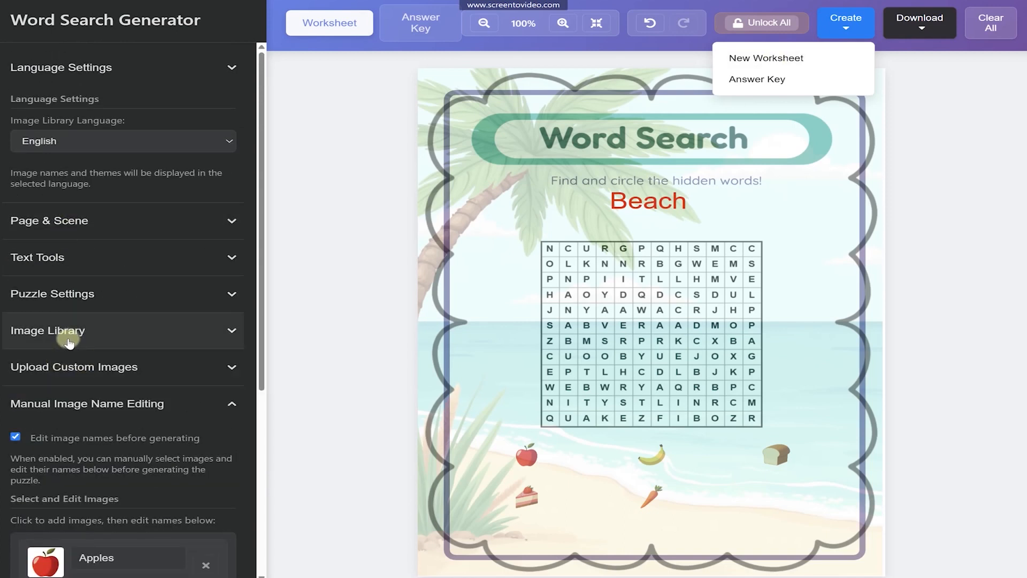
left_click(75, 294)
scroll(65, 340, "down", 2)
left_click(15, 360)
left_click(842, 18)
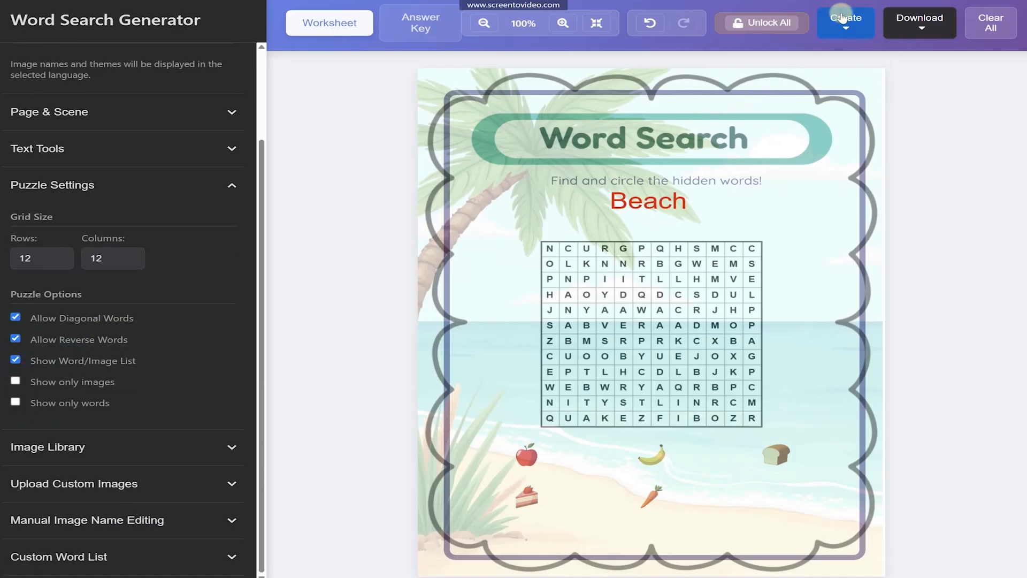
left_click(806, 58)
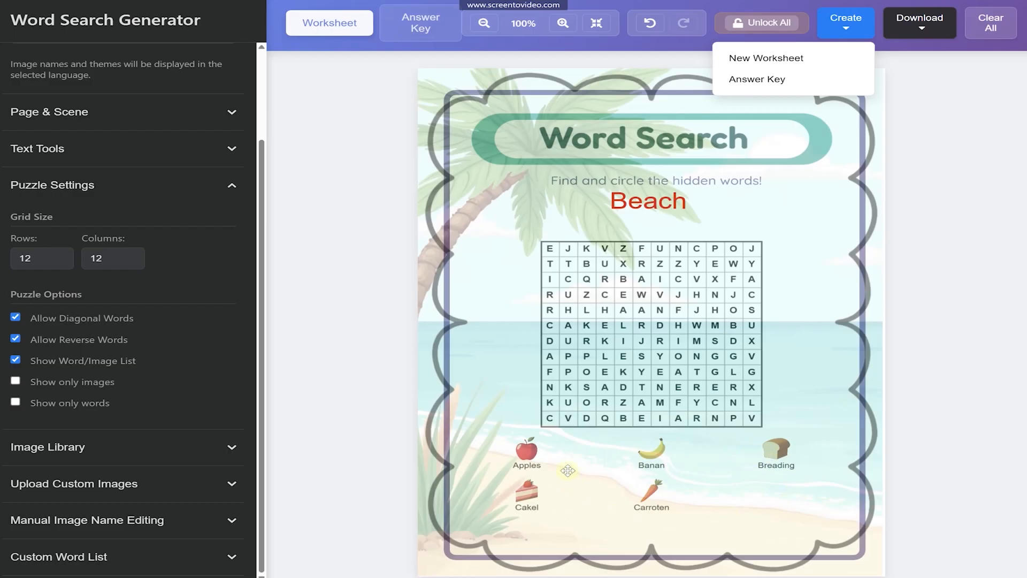
Create the answer key, then unlock and delete its cloud-shaped border
left_click(760, 86)
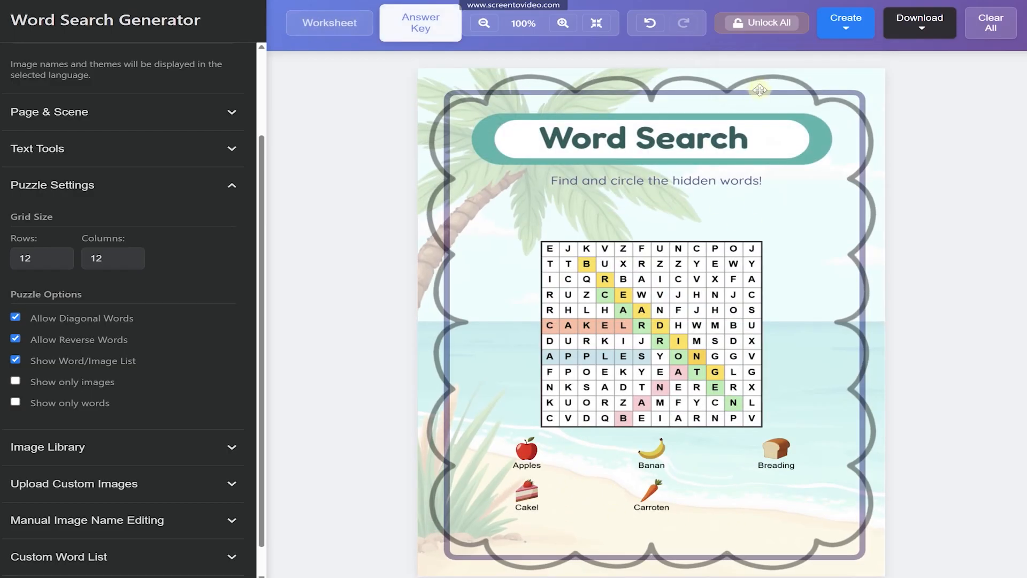
left_click(447, 221)
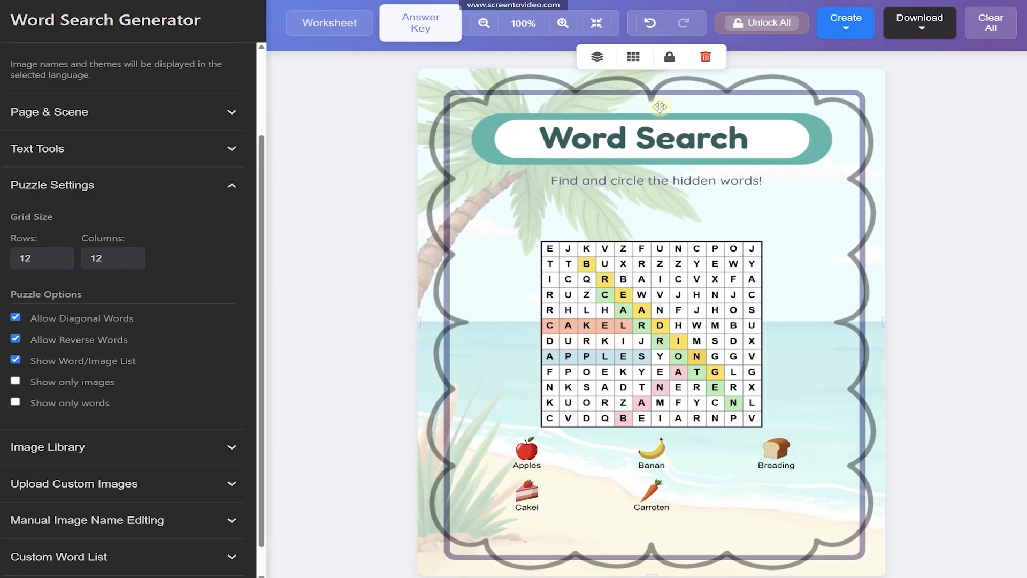
left_click(670, 62)
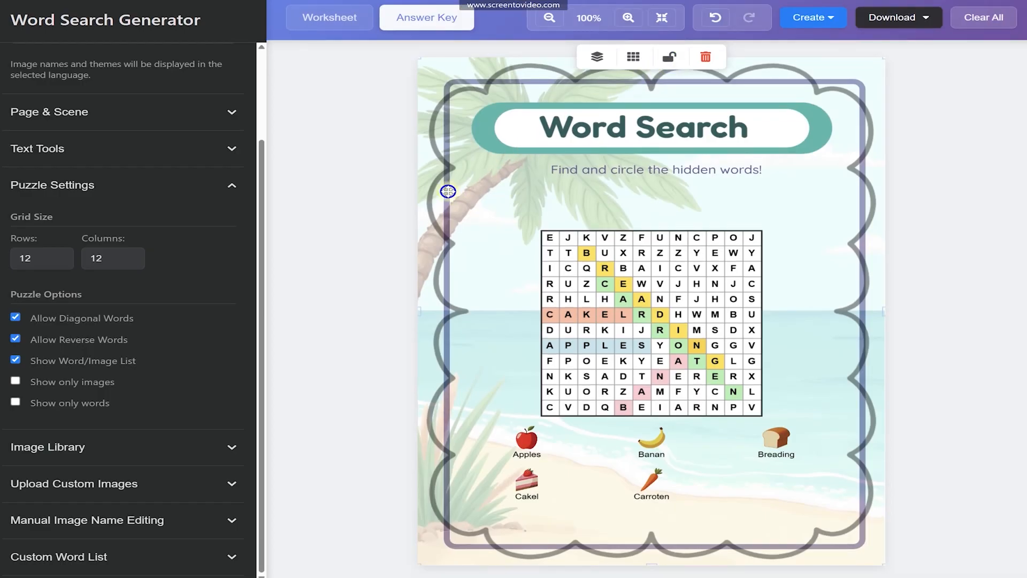
left_click(706, 57)
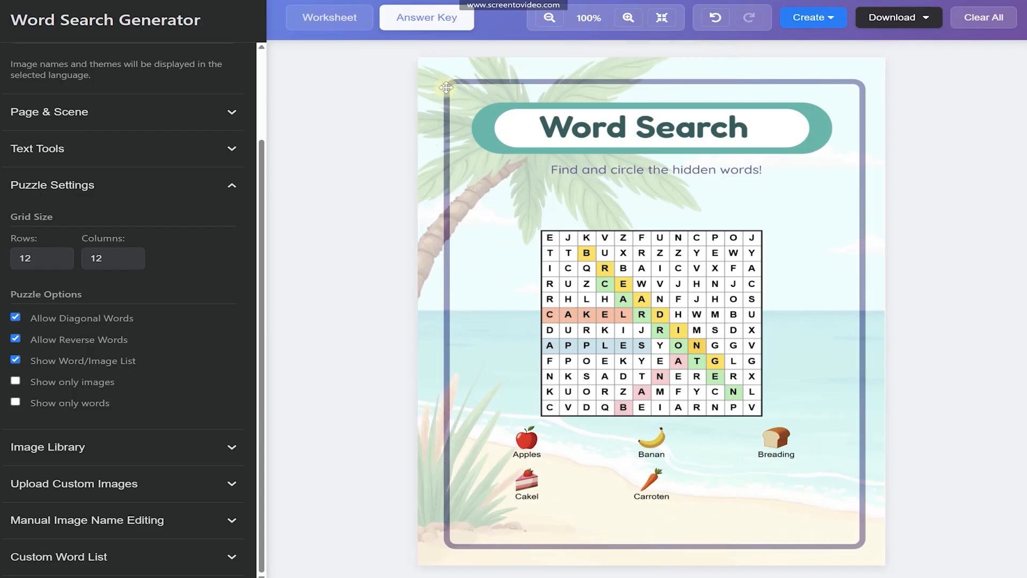
Delete the beach background from the answer key and switch back to the worksheet
left_click(445, 155)
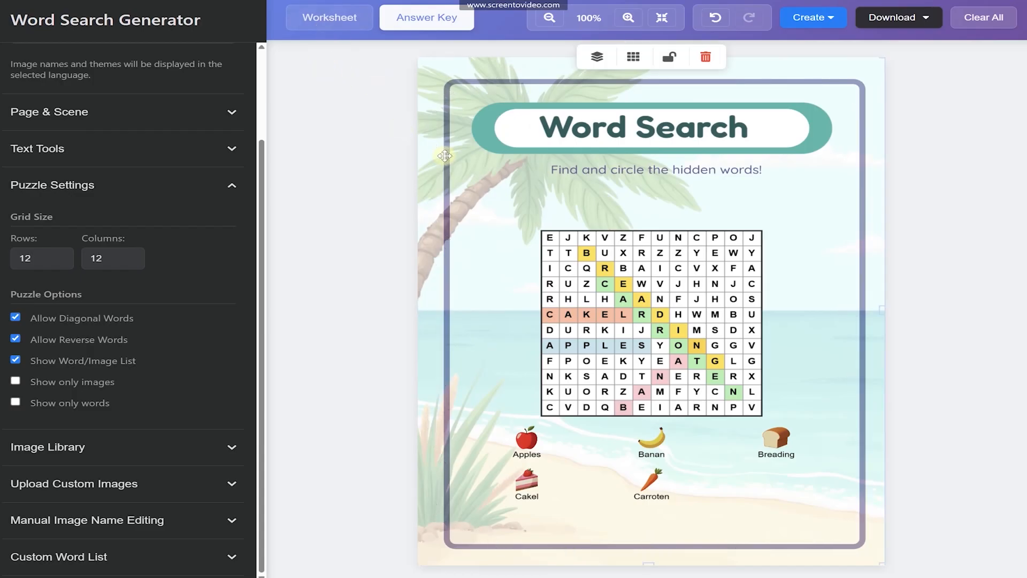
left_click(706, 57)
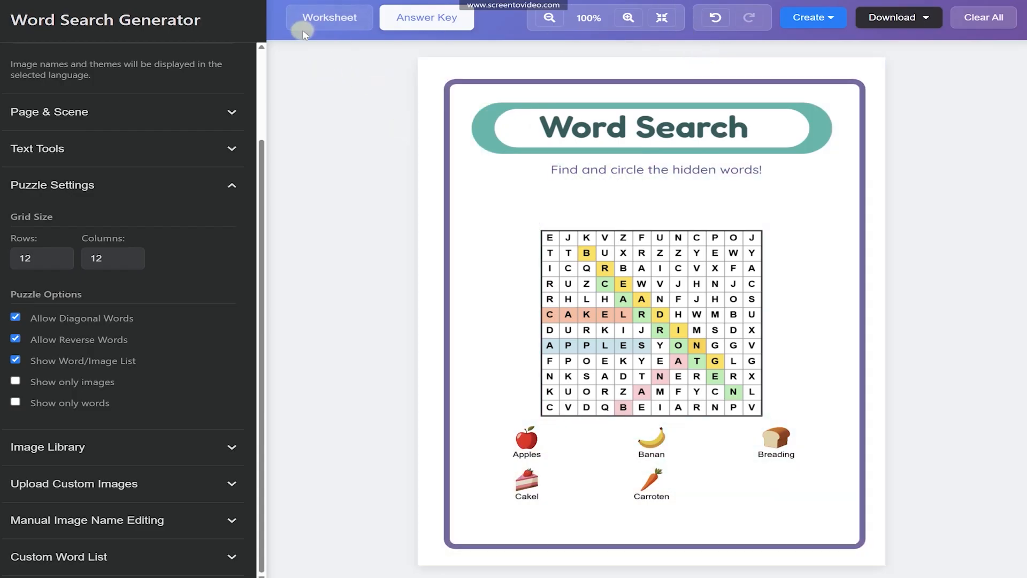
left_click(317, 20)
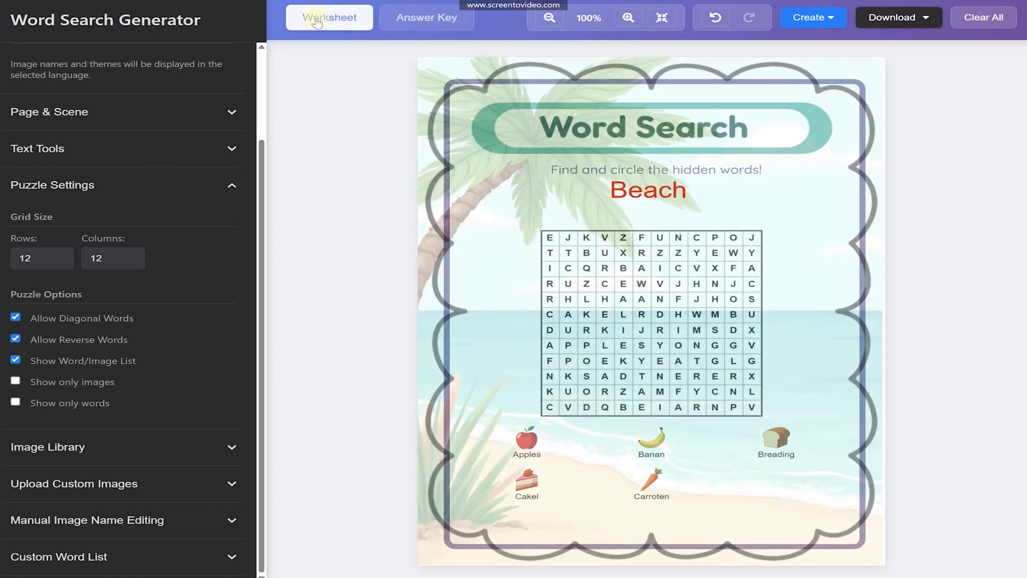
Delete the worksheet's purple rectangular border, then undo this and the answer key's background deletion and return to the worksheet
left_click(446, 175)
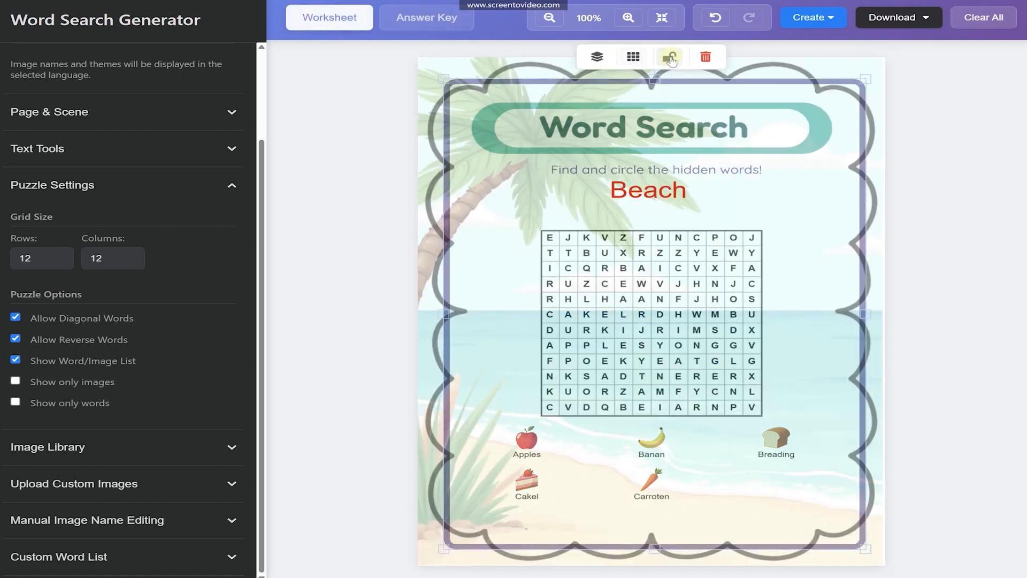
left_click(706, 57)
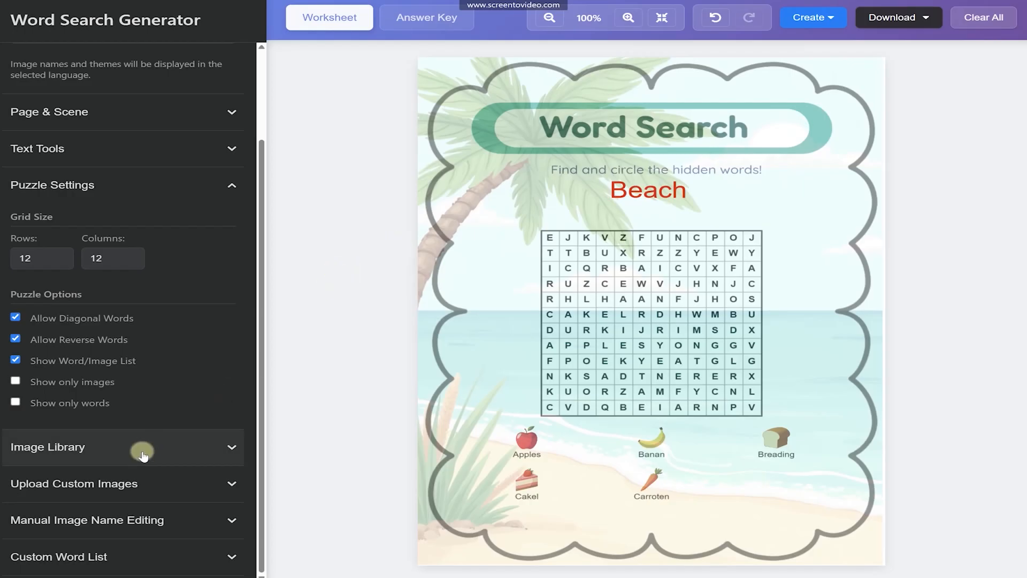
left_click(423, 16)
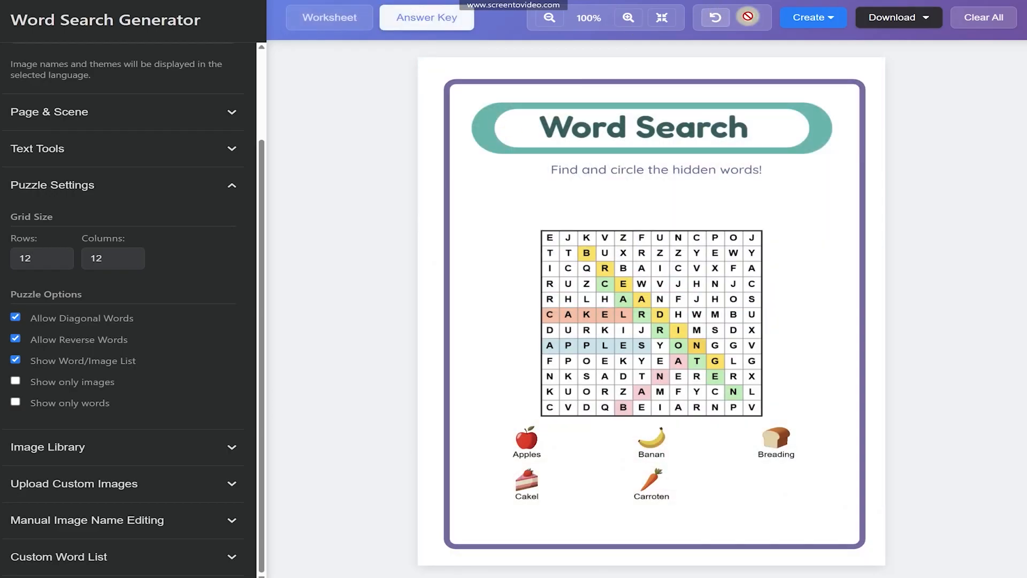
left_click(717, 21)
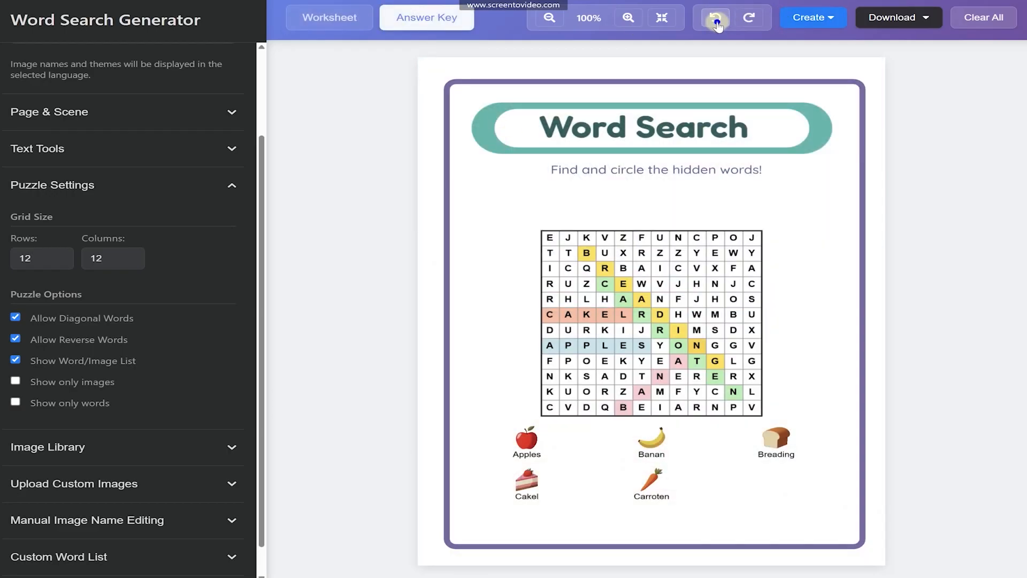
left_click(717, 21)
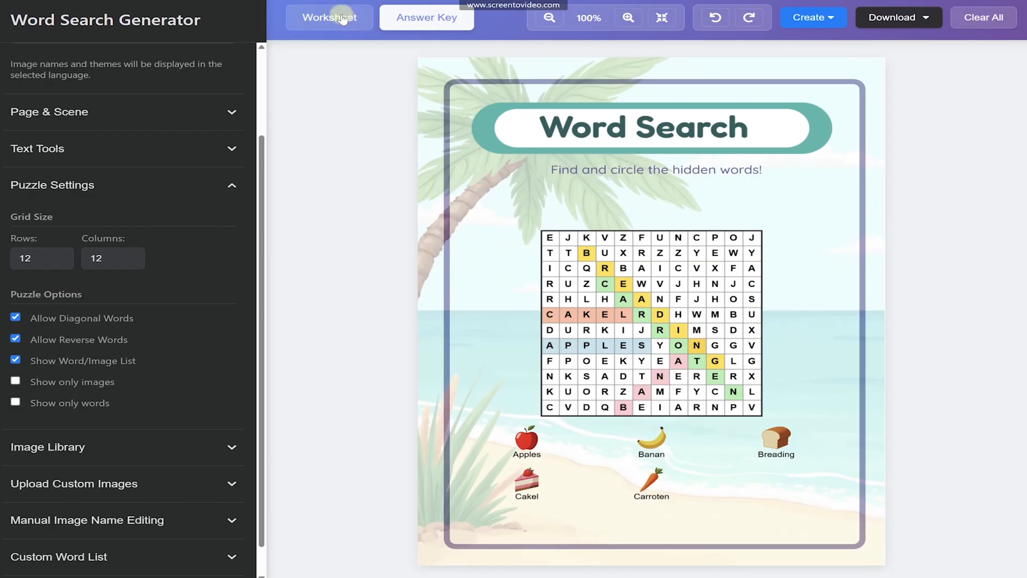
left_click(342, 18)
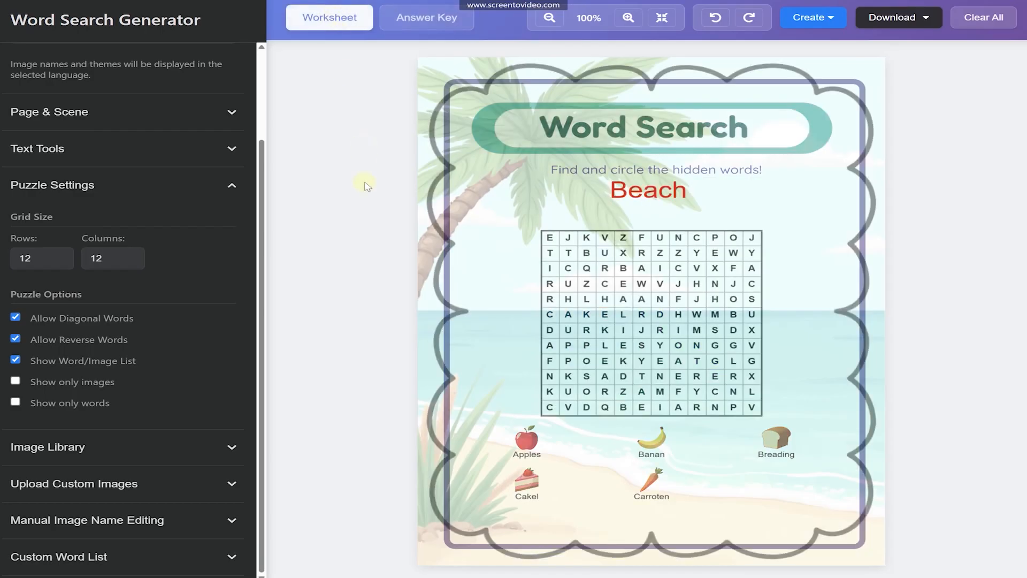
Delete the cloud-shaped border from the worksheet and undo the deletion
left_click(447, 190)
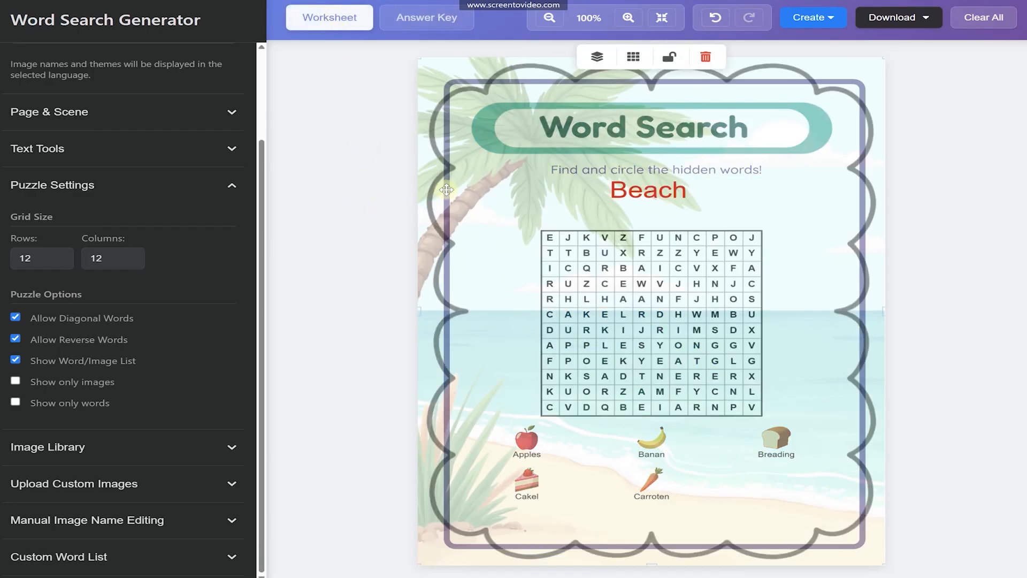
left_click(705, 56)
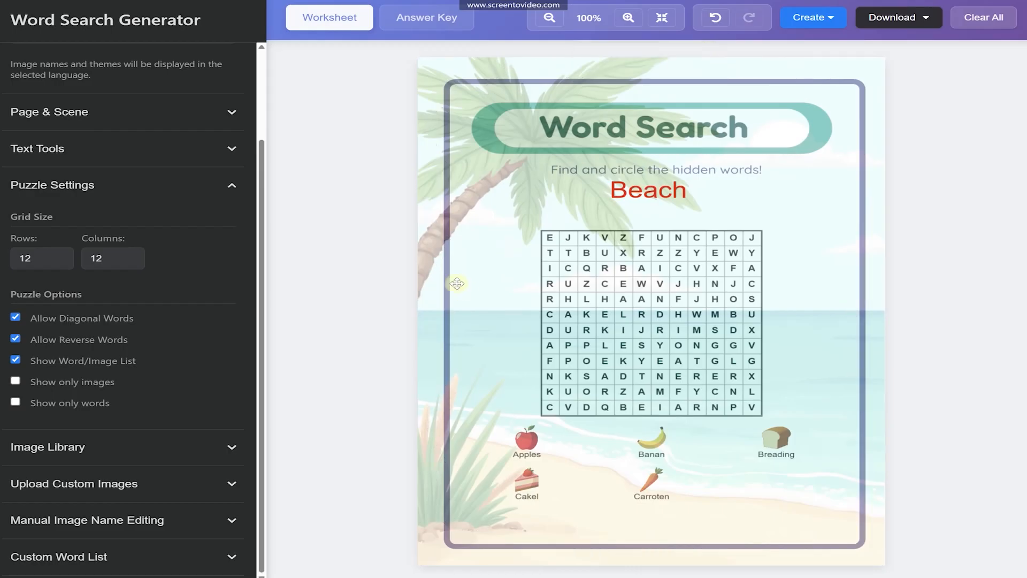
left_click(716, 20)
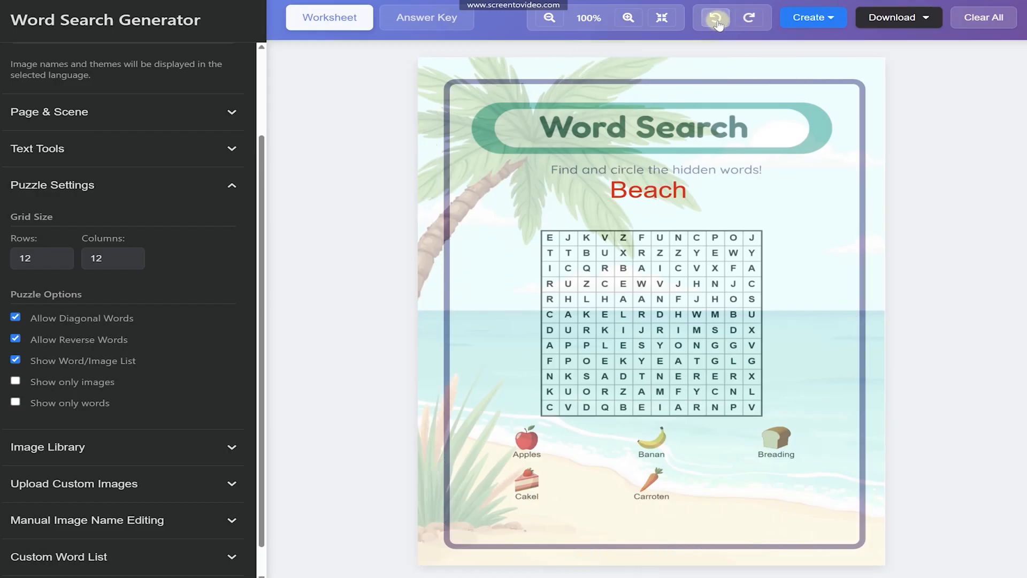
Send the cloud-shaped border to the back of the worksheet
left_click(507, 271)
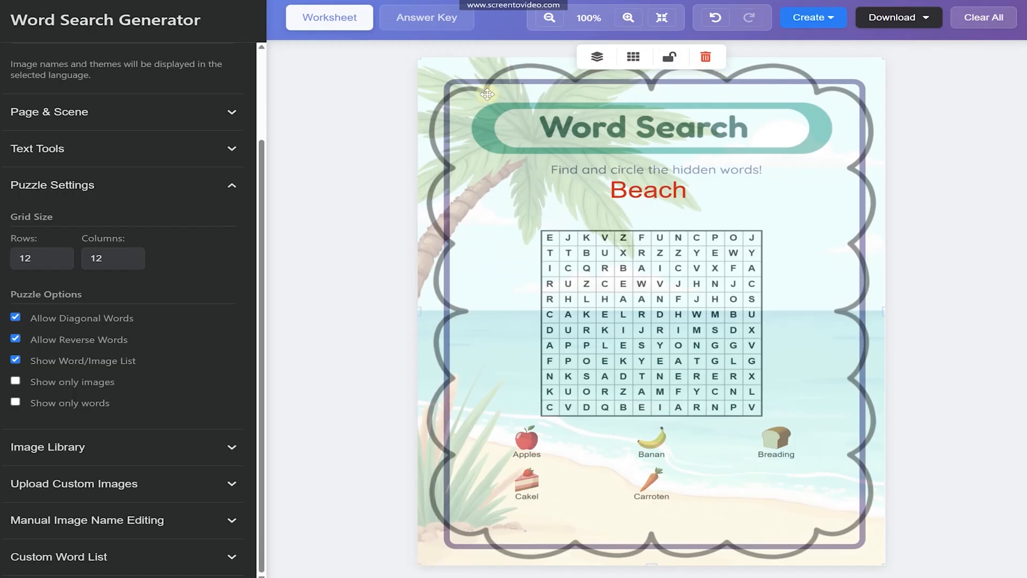
left_click_drag(443, 100, 442, 100)
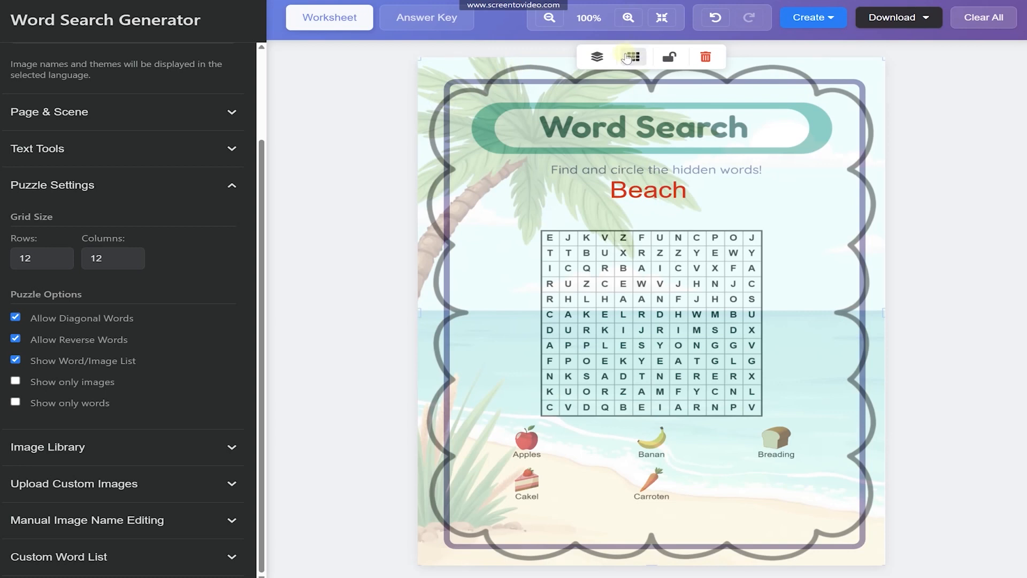
left_click(631, 56)
left_click(597, 56)
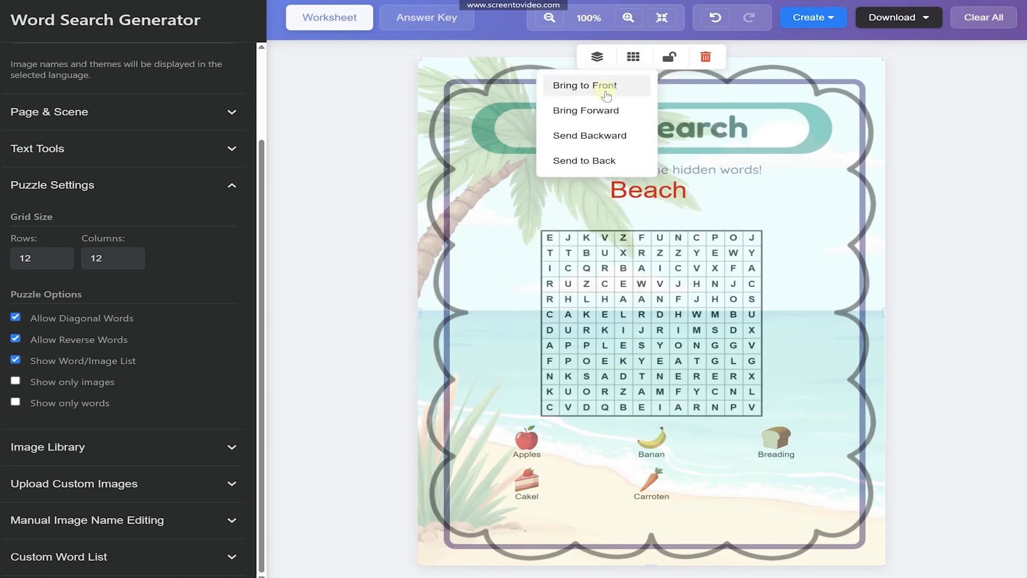
left_click(594, 160)
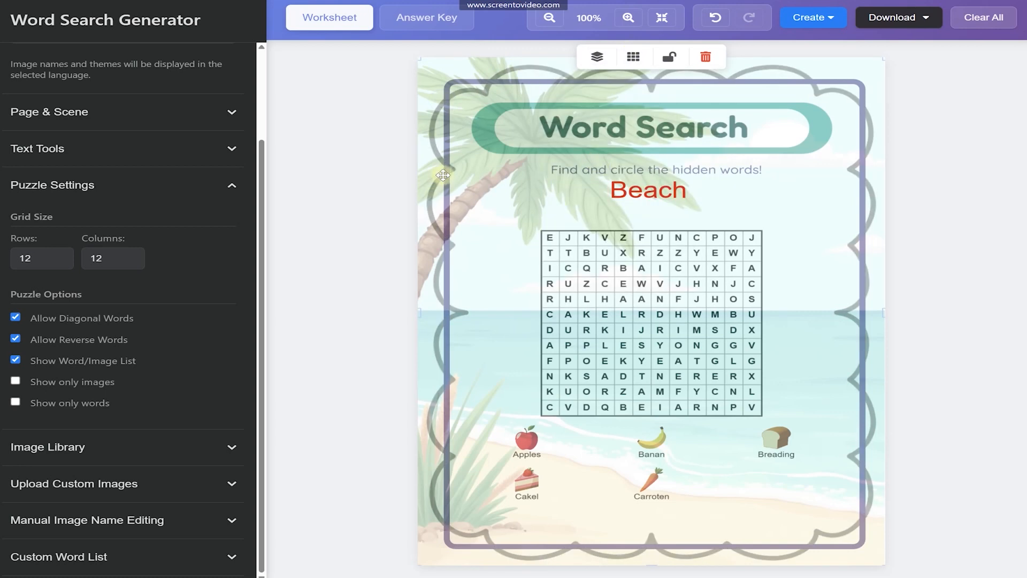
Send the beach background to the back and delete the purple rectangular border from the worksheet
mouse_move(450, 170)
left_mouse_down()
mouse_move(454, 159)
mouse_move(455, 172)
left_mouse_up()
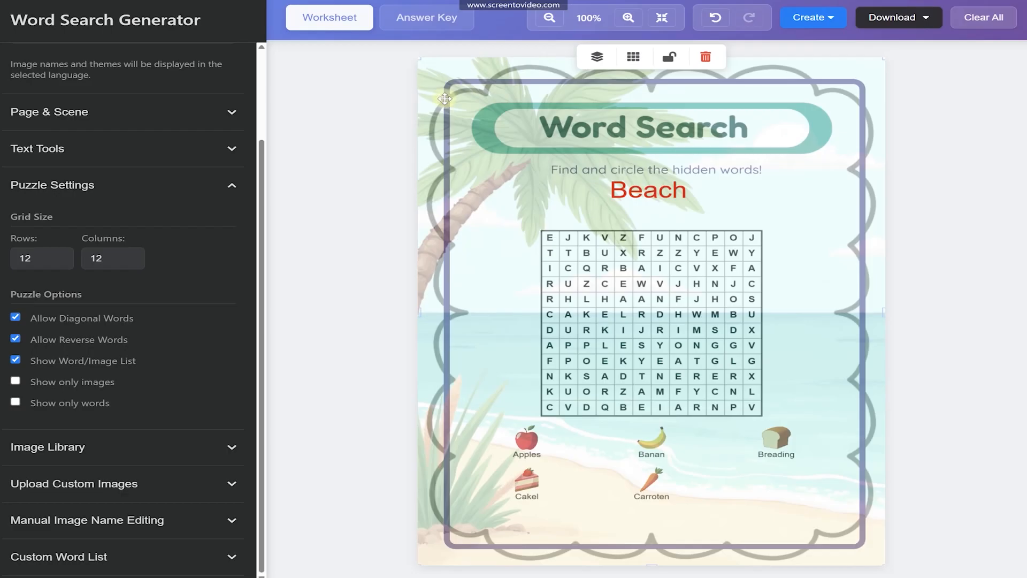
left_click(597, 57)
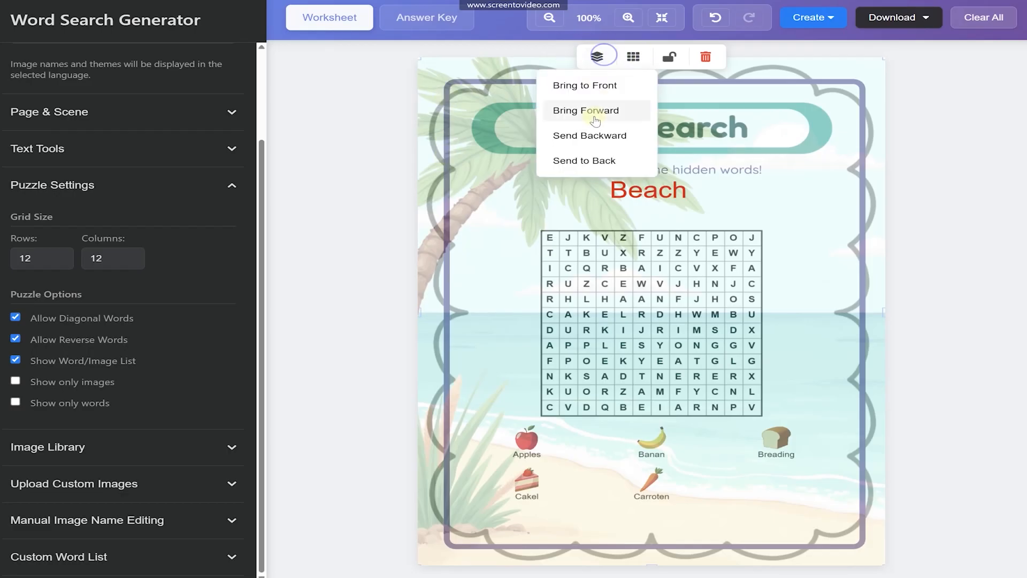
left_click(586, 155)
mouse_move(447, 190)
left_mouse_down()
mouse_move(466, 194)
mouse_move(451, 192)
left_mouse_up()
left_click(705, 57)
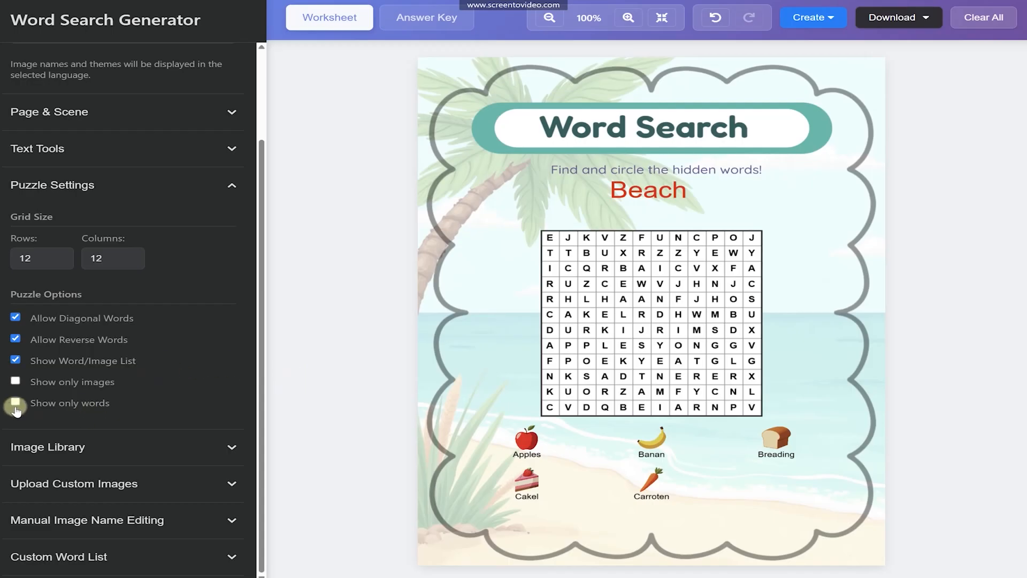
Enable the custom word list with train, bus, car, jeep, bicycle and tractor, and generate a new worksheet from it
left_click(69, 555)
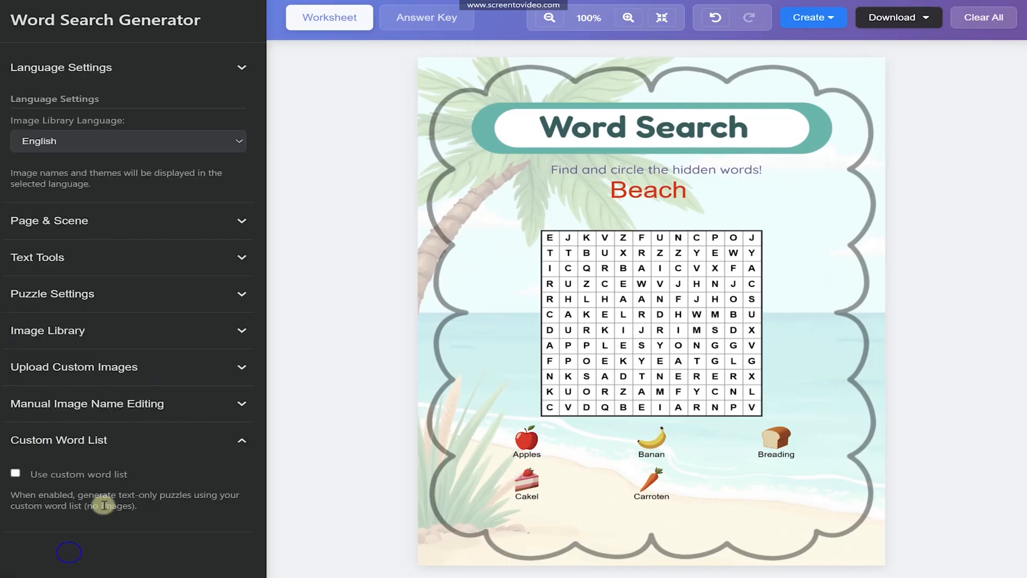
left_click(15, 473)
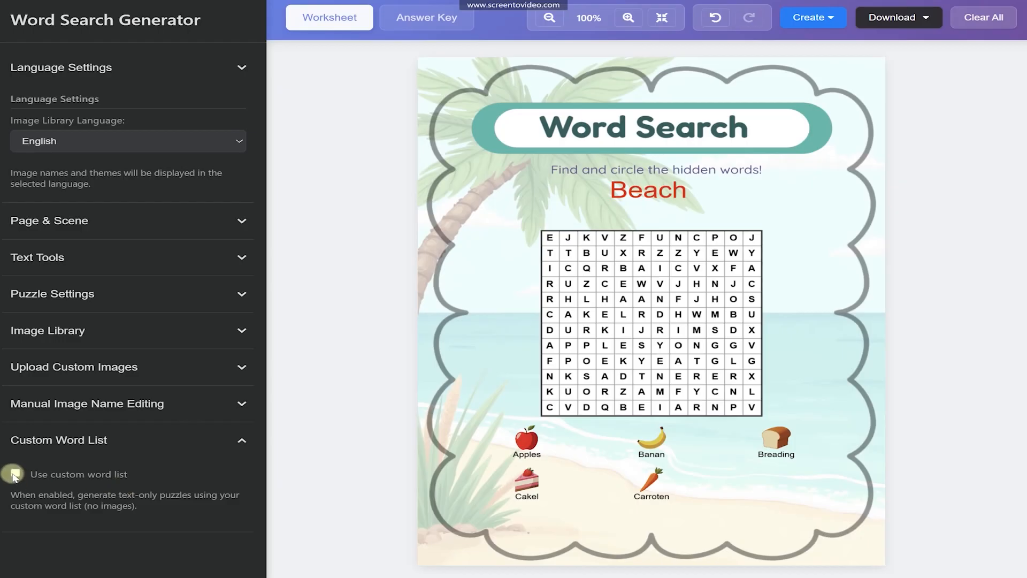
left_click(43, 398)
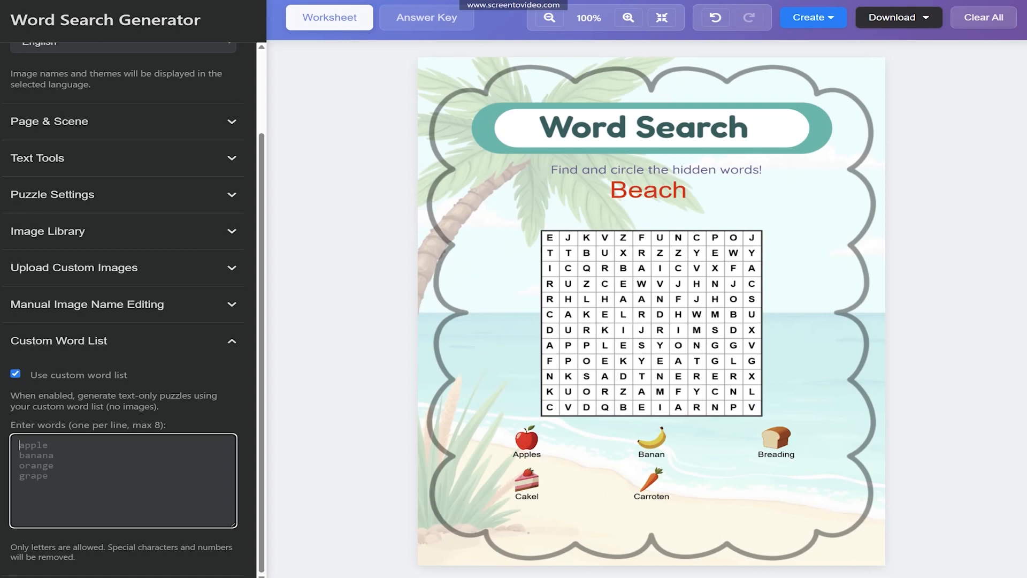
type("train")
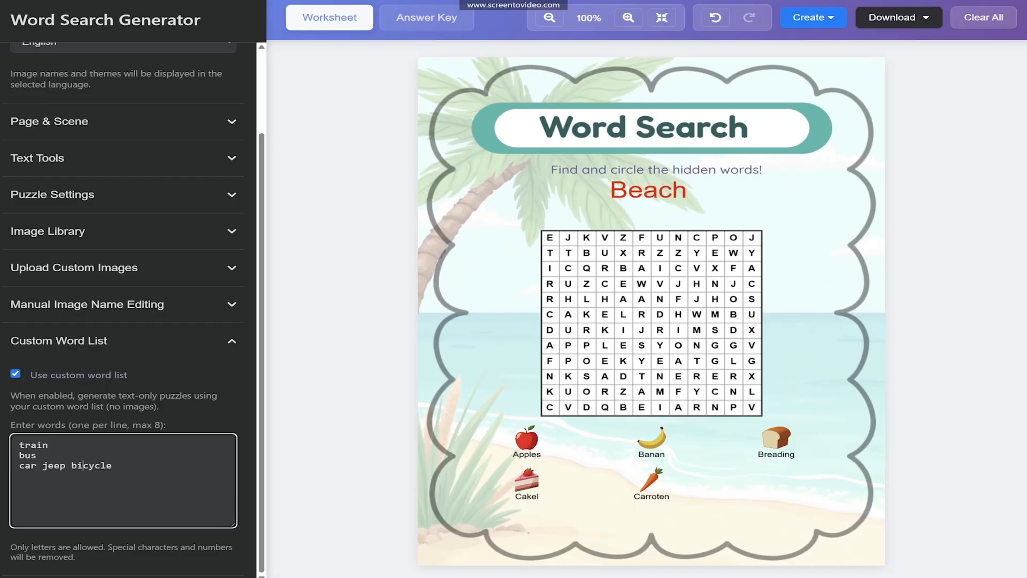
key("Return")
key("Return")
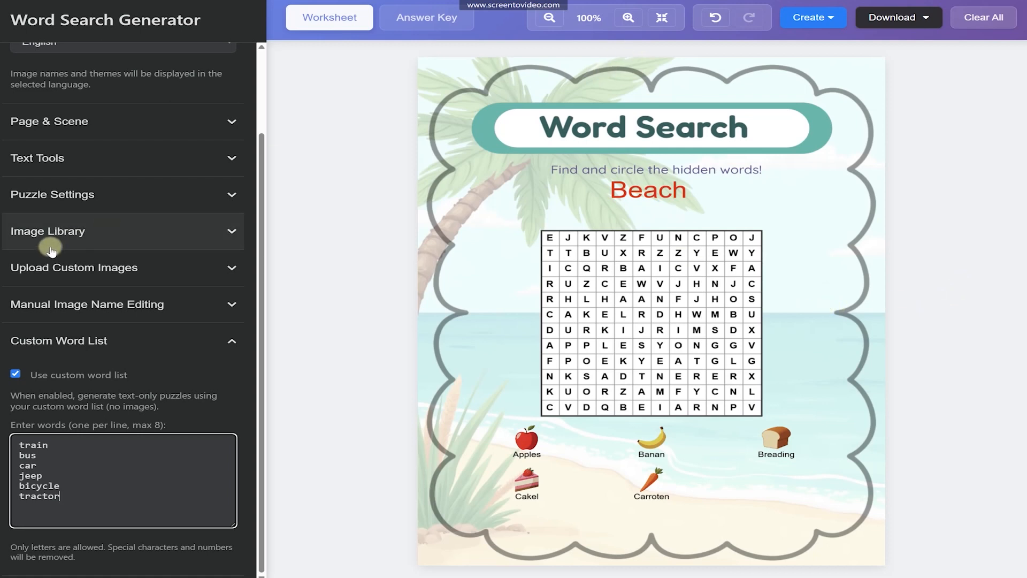
left_click(799, 14)
left_click(797, 47)
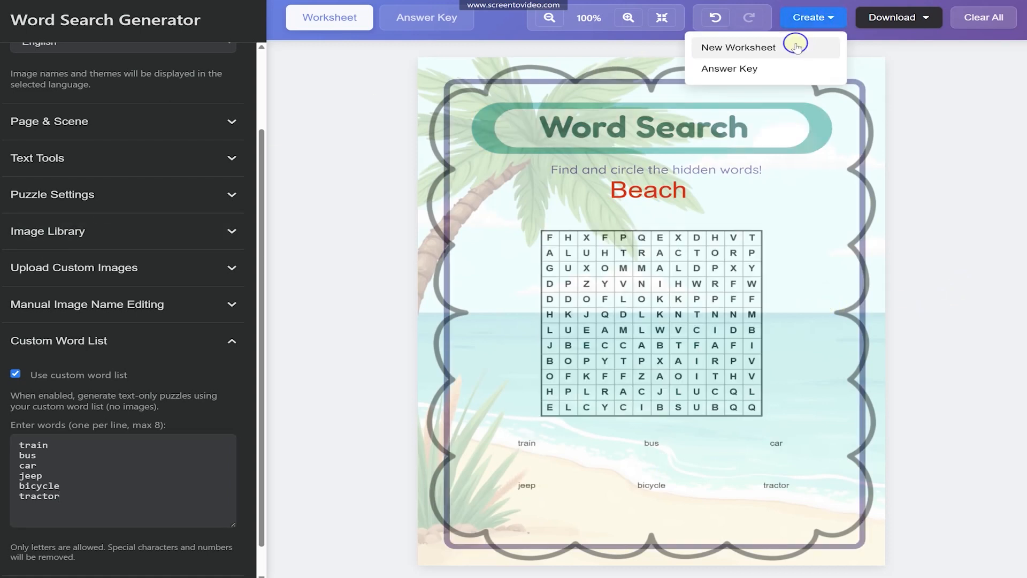
Lock the full-page artwork and the purple rectangular border on the new worksheet
left_click(532, 465)
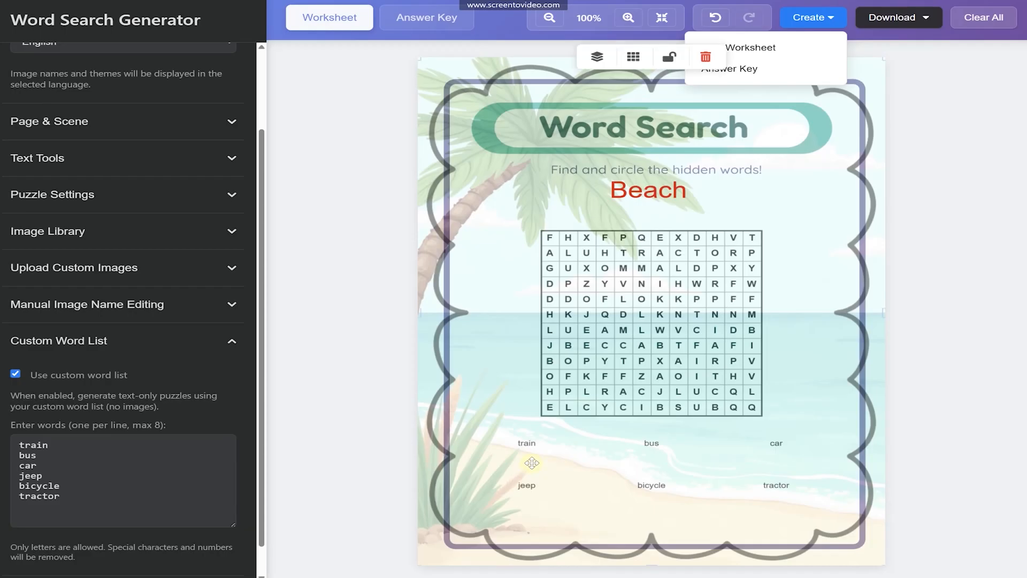
left_click(667, 58)
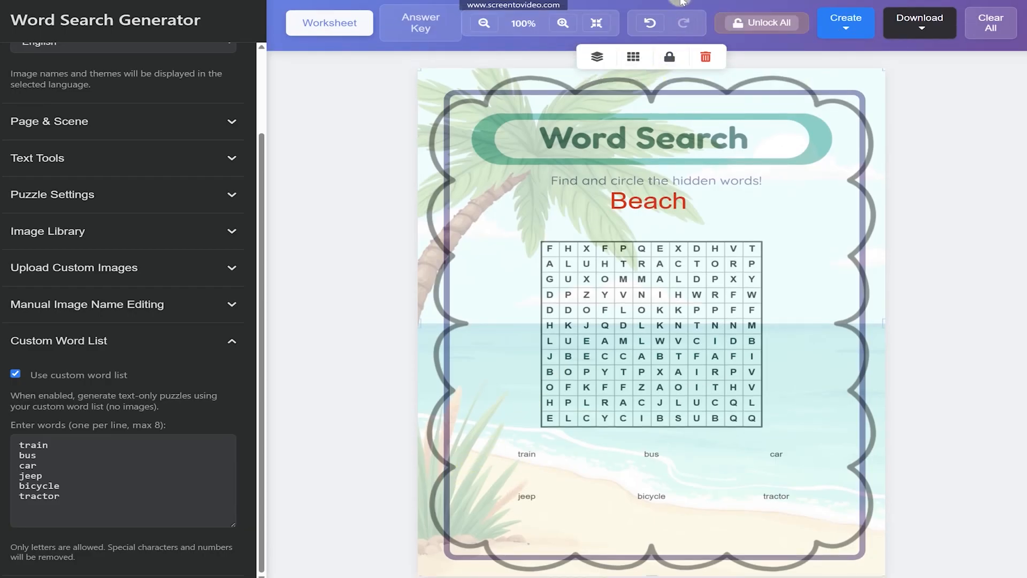
left_click(483, 448)
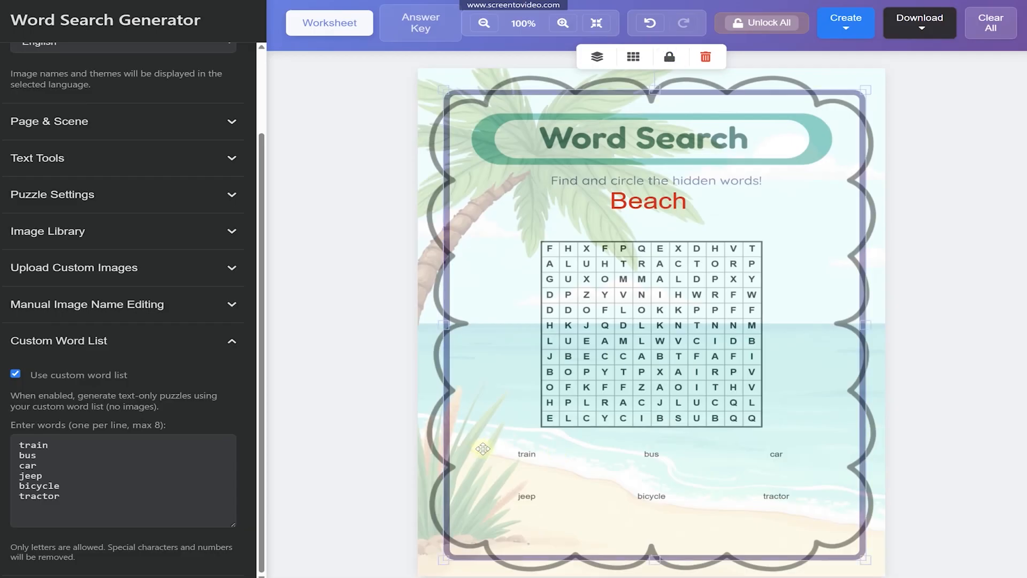
left_click(669, 59)
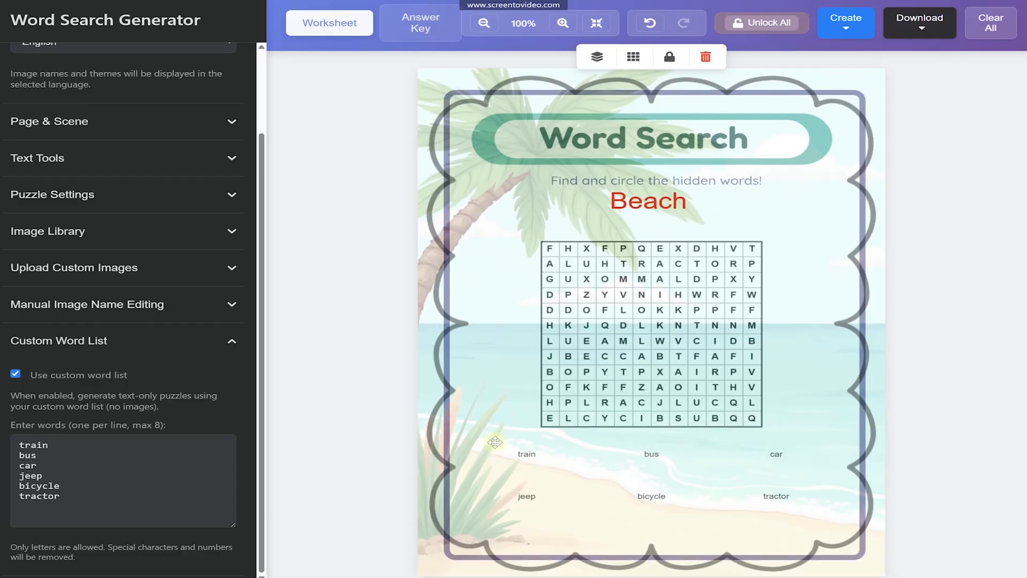
Enlarge the six words below the grid and move the two outer word columns inwards
left_click_drag(488, 449, 922, 534)
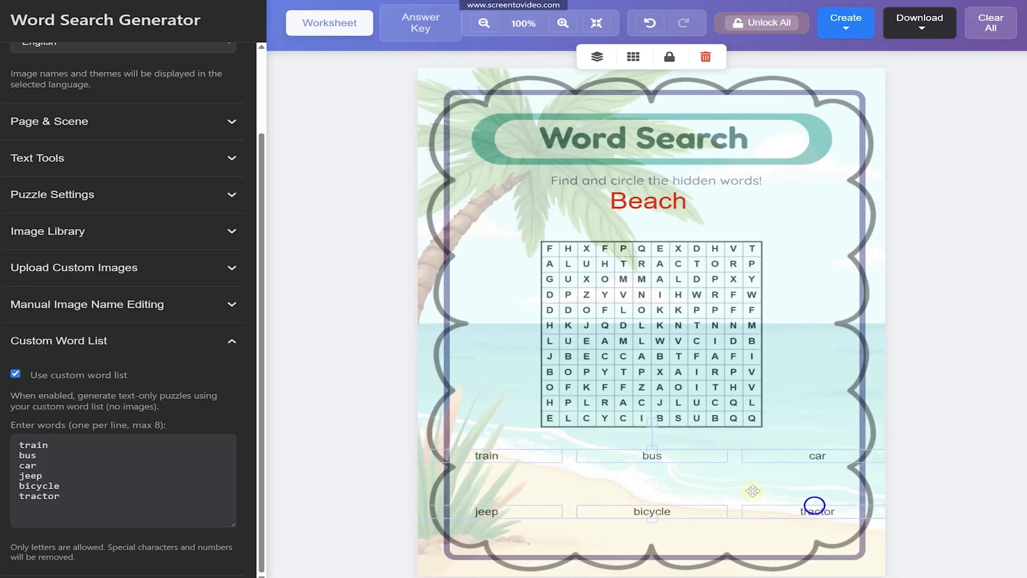
left_click(499, 421)
left_click_drag(498, 422, 541, 515)
left_click_drag(813, 432, 765, 512)
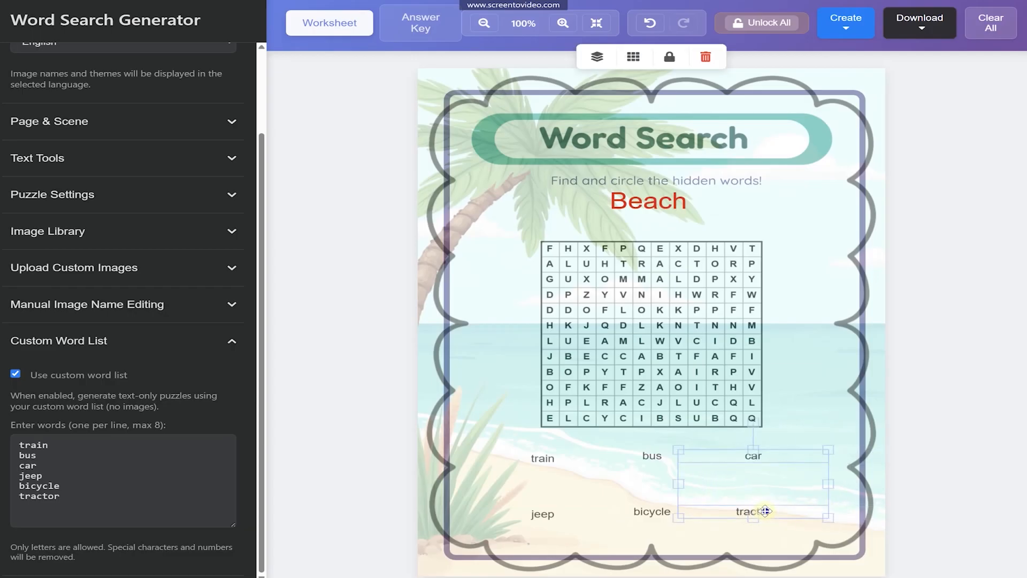
Align the train, bus and car row on its vertical middle, and do the same for jeep, bicycle and tractor
left_click(487, 452)
left_click_drag(506, 448, 796, 466)
left_click(634, 57)
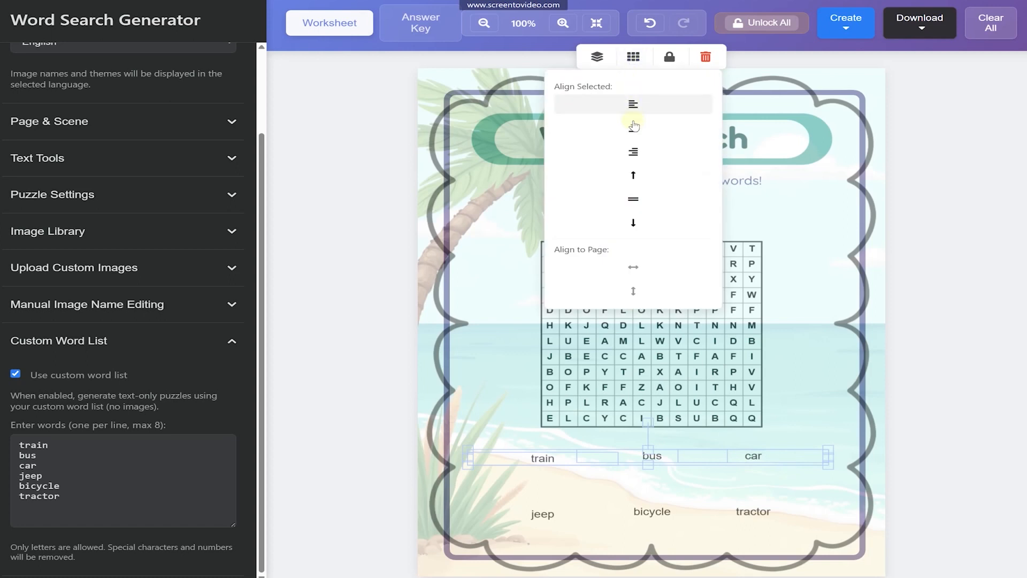
left_click(633, 199)
left_click_drag(522, 499, 779, 523)
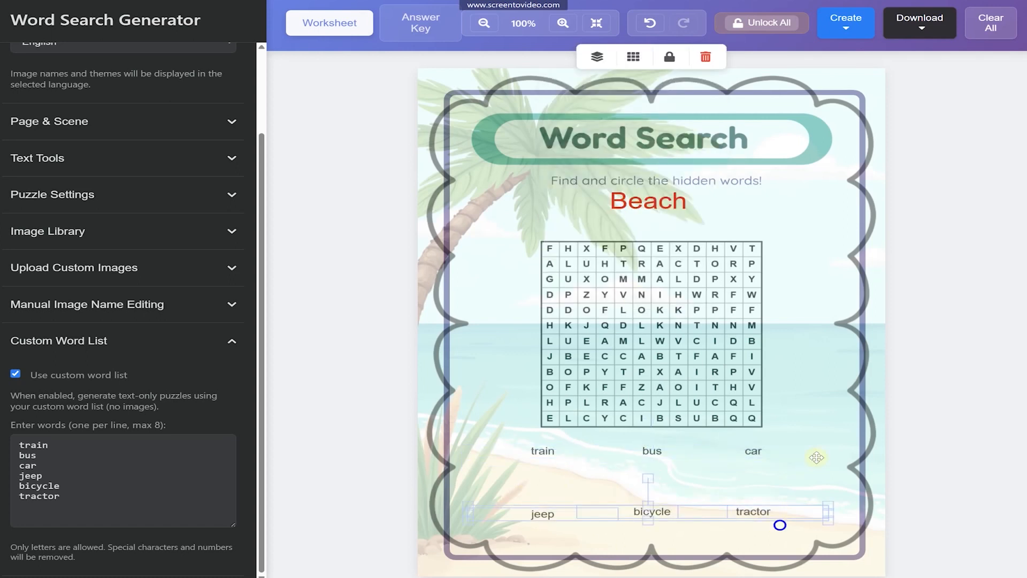
left_click(633, 57)
left_click(635, 202)
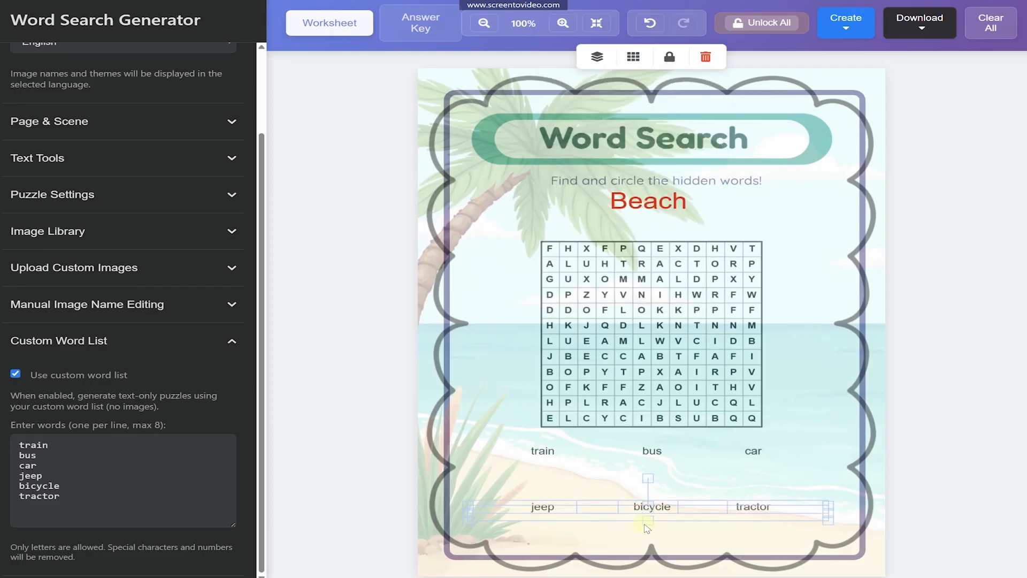
Move the train, bus and car row down closer to the second word row
left_click_drag(505, 441, 802, 480)
left_click_drag(757, 452, 757, 471)
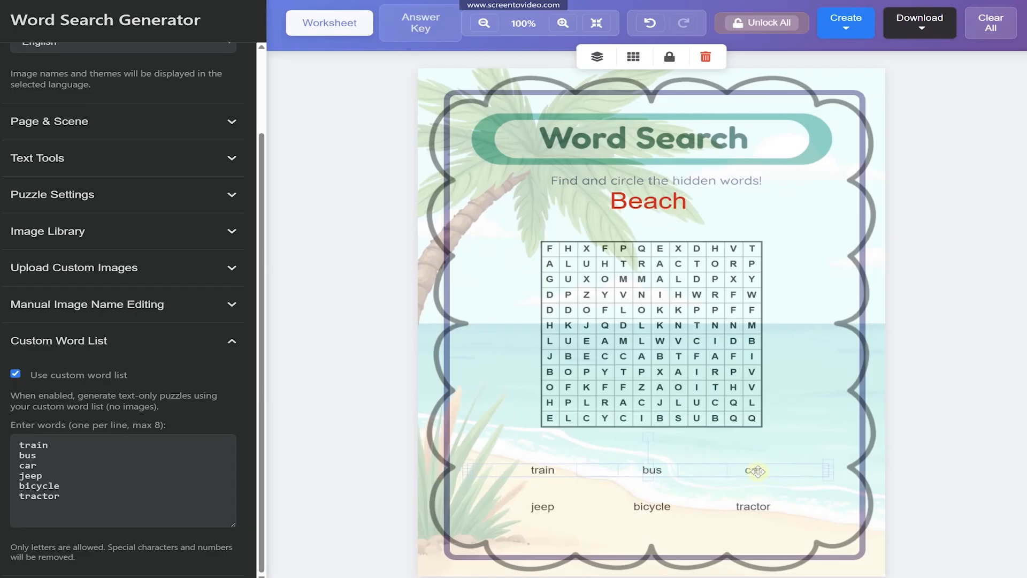
left_click(498, 401)
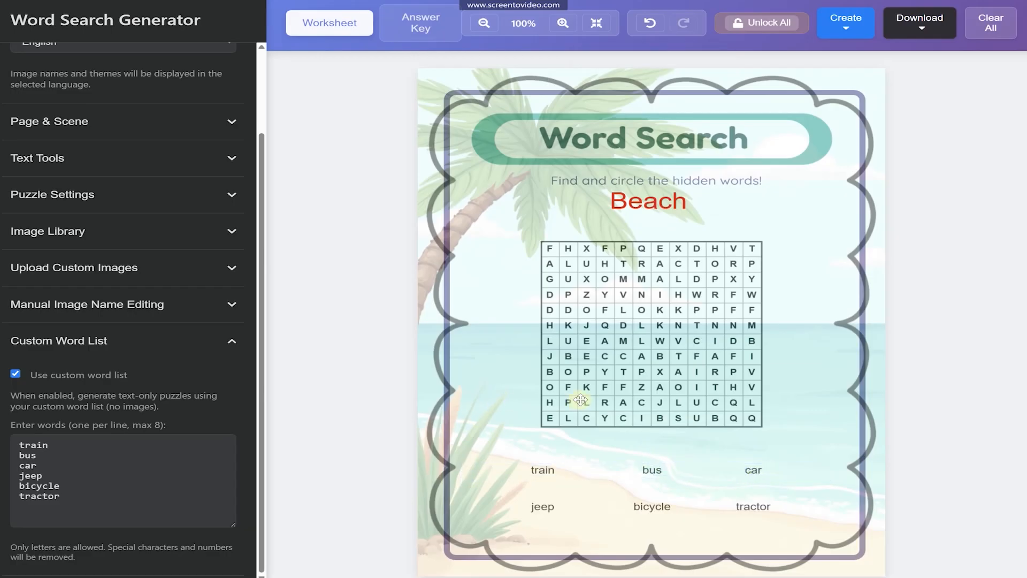
Create the answer key for the custom word puzzle and switch back to the worksheet
left_click(847, 21)
left_click(808, 82)
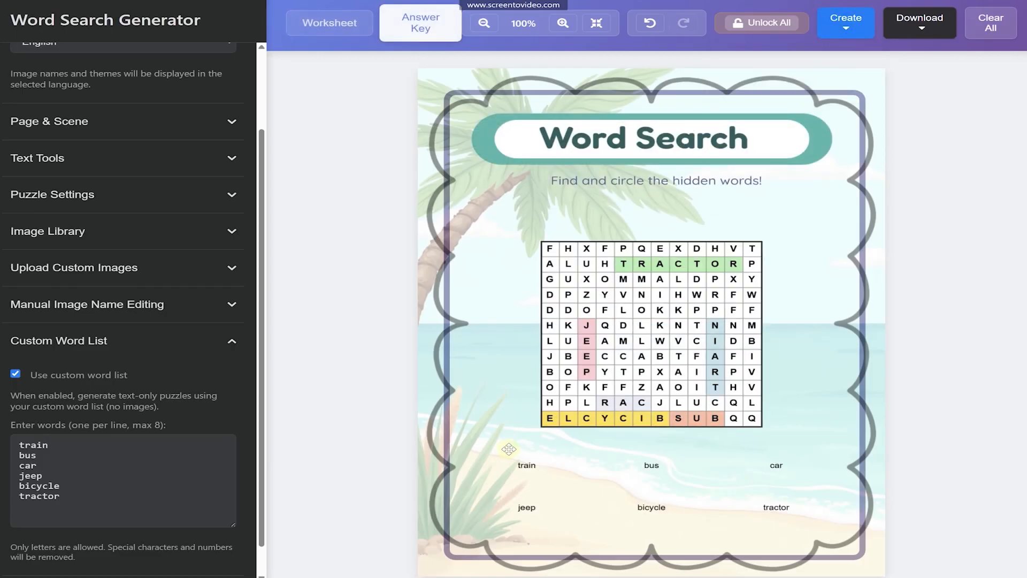
left_click(307, 24)
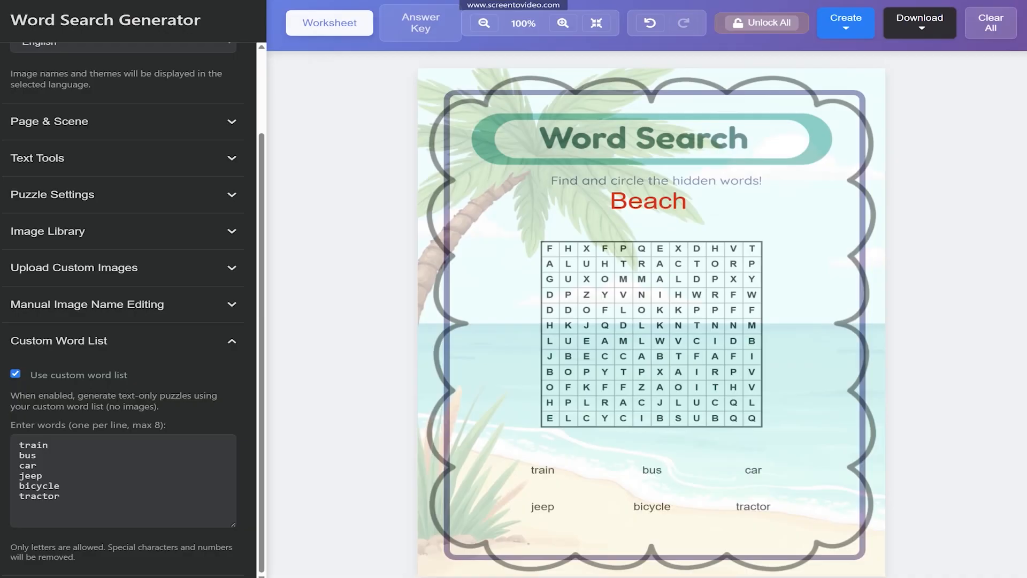
Download the worksheet as a grayscale JPEG, view the downloaded image and close it
left_click(921, 31)
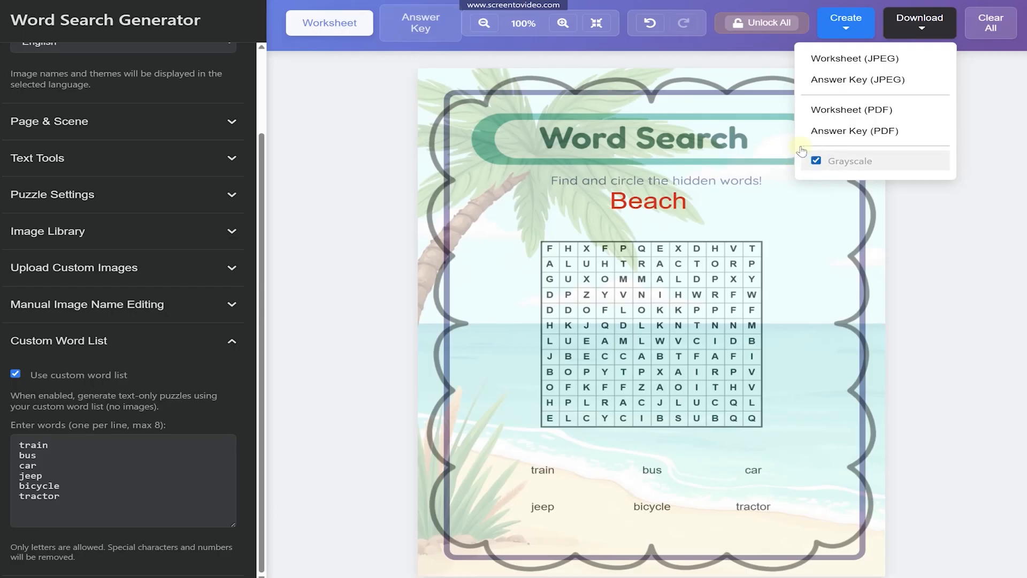
left_click(851, 58)
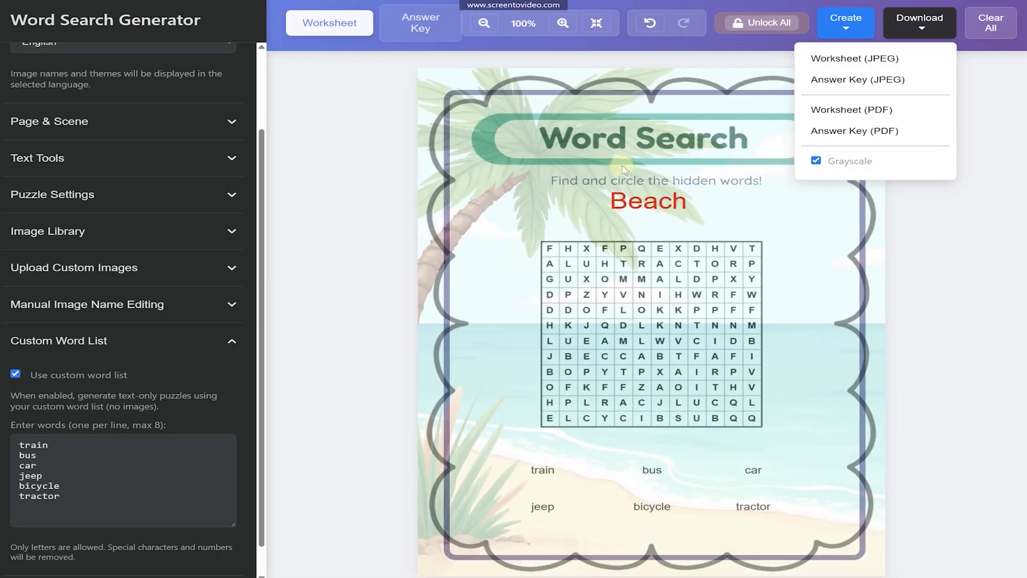
left_click(666, 249)
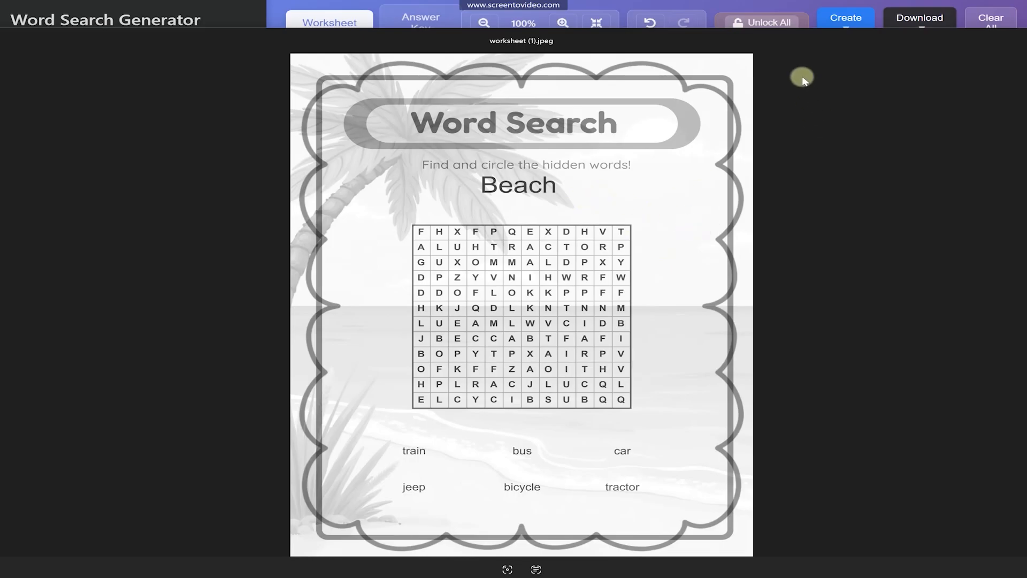
left_click_drag(809, 39, 920, 51)
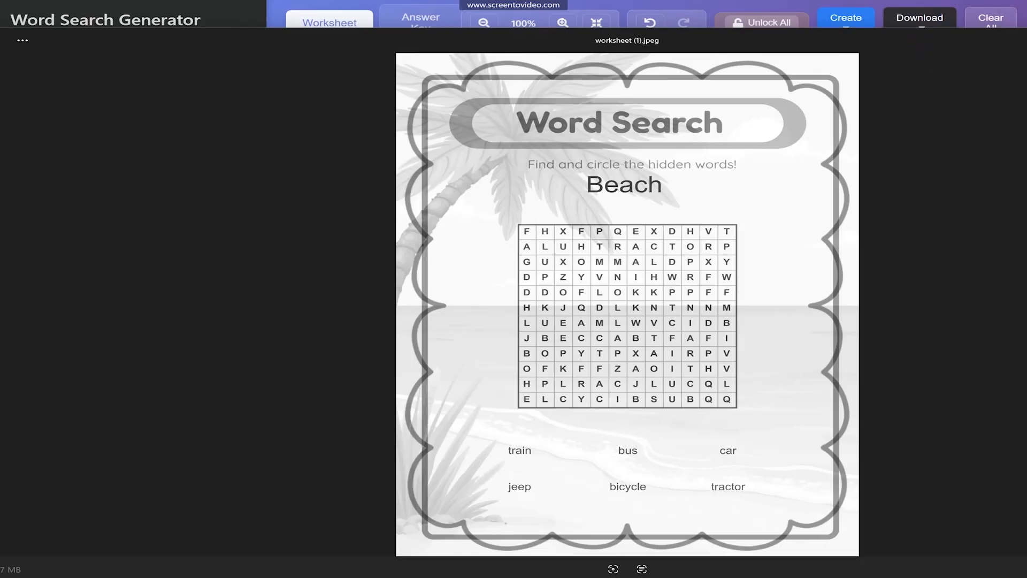
left_click(1026, 40)
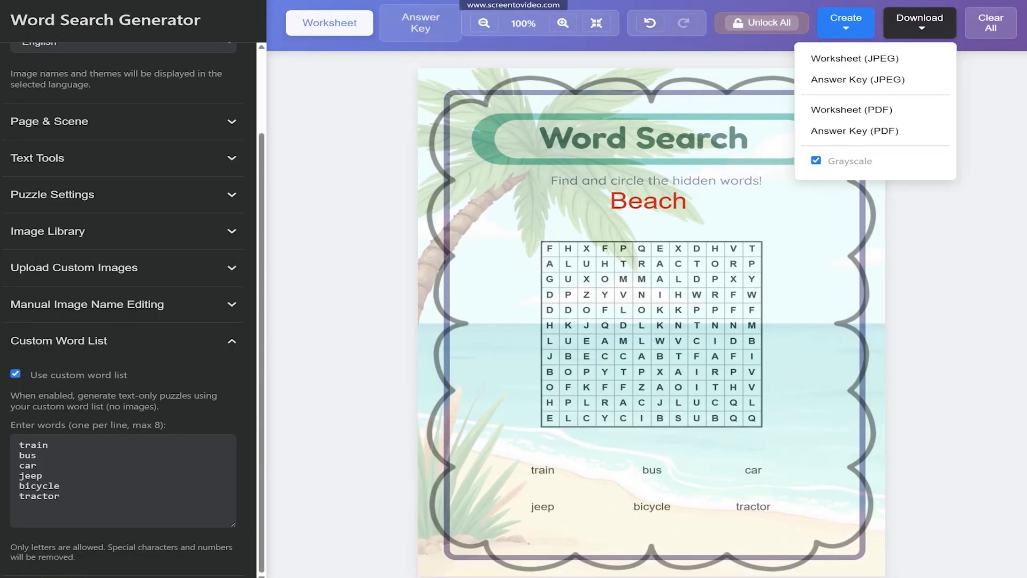